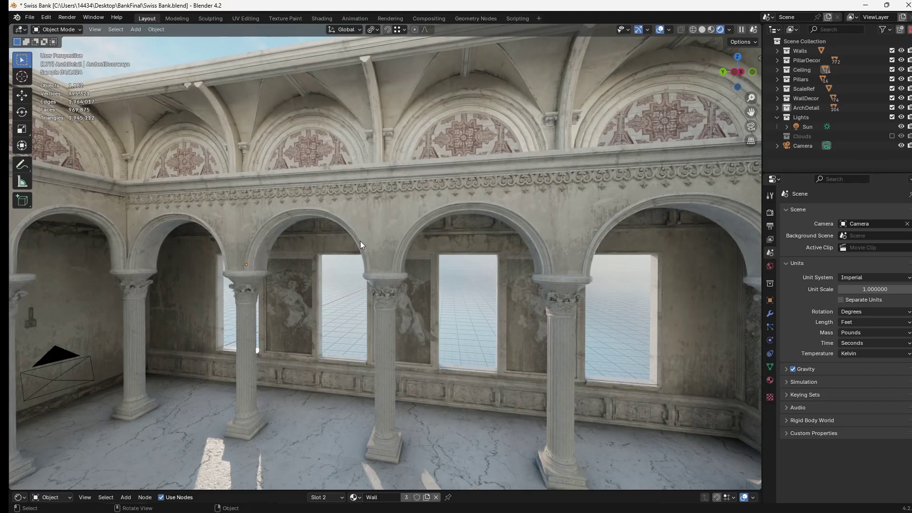
# Isolate the arched doorway wall section in local view
pyautogui.scroll(2, 360, 241)
pyautogui.keyDown('shift'); pyautogui.moveTo(360, 240); pyautogui.dragTo(384, 277, button='middle'); pyautogui.keyUp('shift')
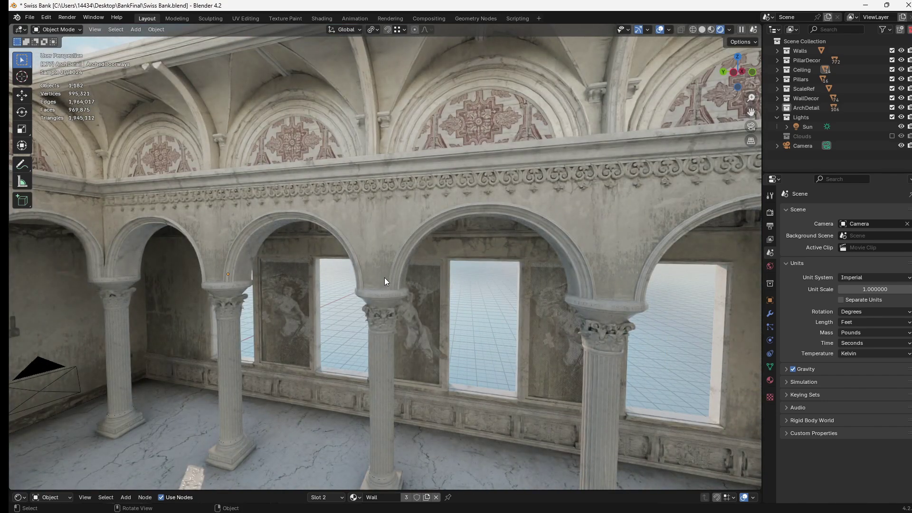
pyautogui.moveTo(384, 282); pyautogui.dragTo(454, 212, button='middle')
pyautogui.click(453, 231)
pyautogui.scroll(2, 453, 232)
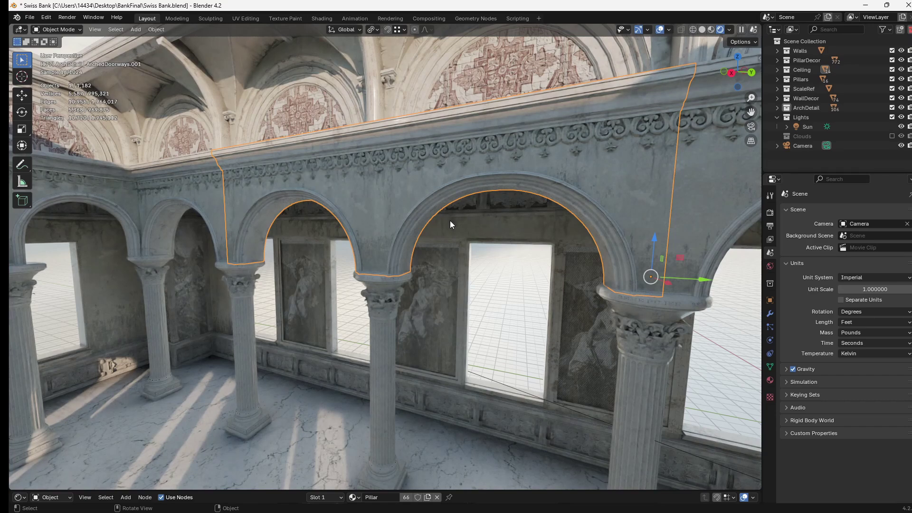
pyautogui.press('/')
# Examine the isolated arch's wall faces, cornice and arch trim from several angles and distances
pyautogui.scroll(5, 446, 224)
pyautogui.moveTo(449, 236); pyautogui.dragTo(320, 241, button='middle')
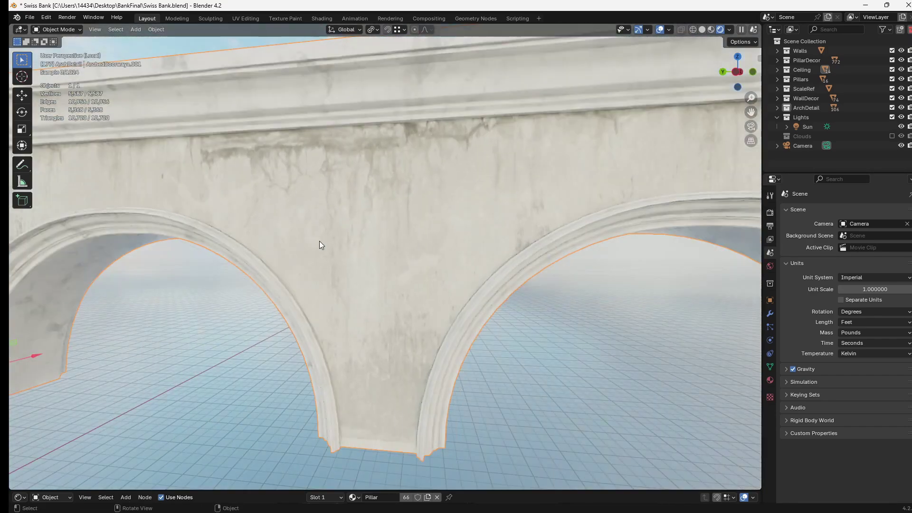
pyautogui.scroll(-5, 316, 280)
pyautogui.moveTo(311, 321); pyautogui.dragTo(382, 267, button='middle')
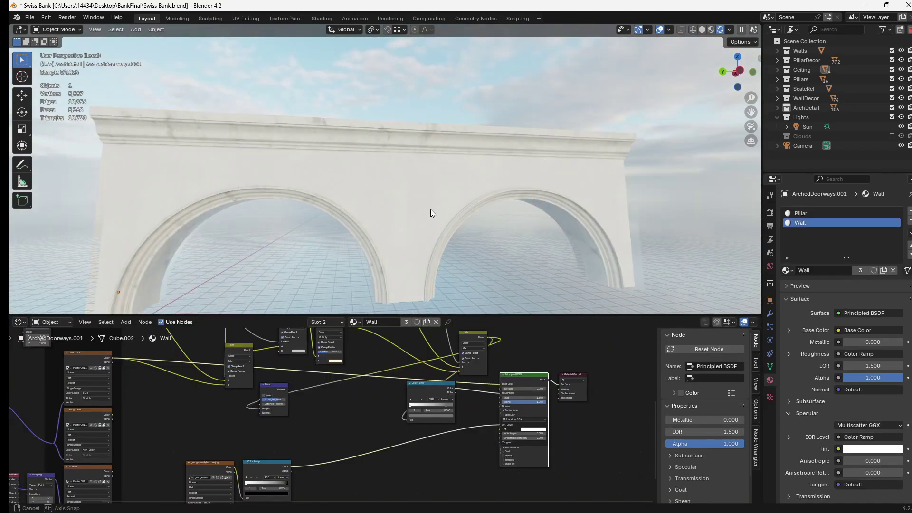
pyautogui.moveTo(430, 212); pyautogui.dragTo(383, 204, button='middle')
pyautogui.moveTo(470, 159); pyautogui.dragTo(491, 171, button='middle')
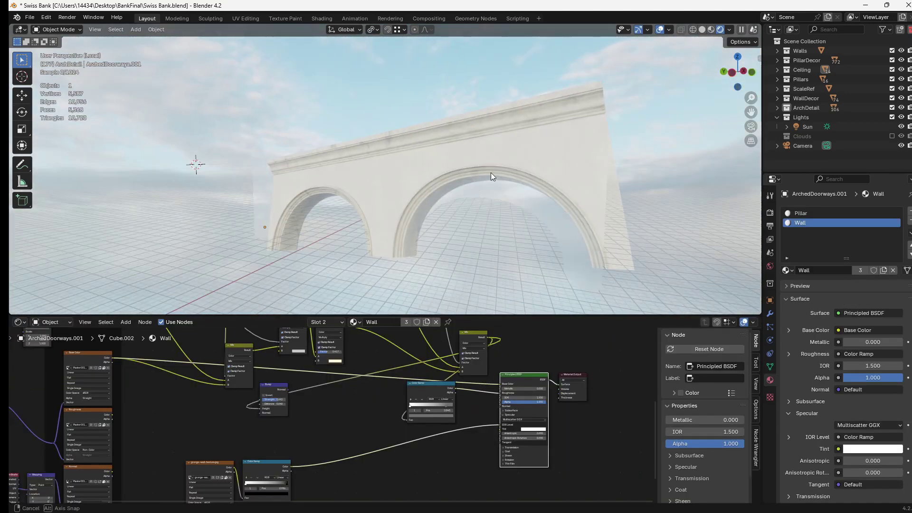
pyautogui.scroll(2, 492, 171)
pyautogui.moveTo(425, 193); pyautogui.dragTo(463, 176, button='middle')
pyautogui.scroll(5, 463, 177)
pyautogui.scroll(2, 464, 176)
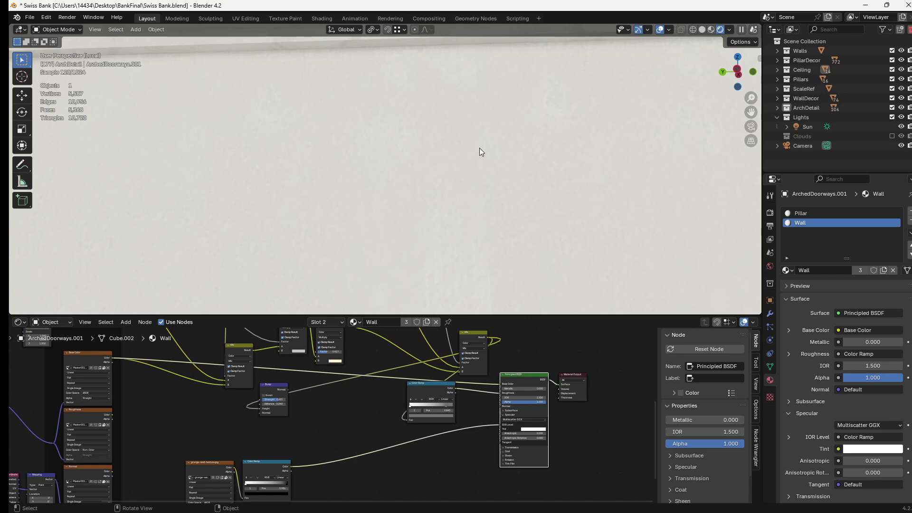
pyautogui.scroll(-8, 479, 151)
pyautogui.scroll(2, 412, 243)
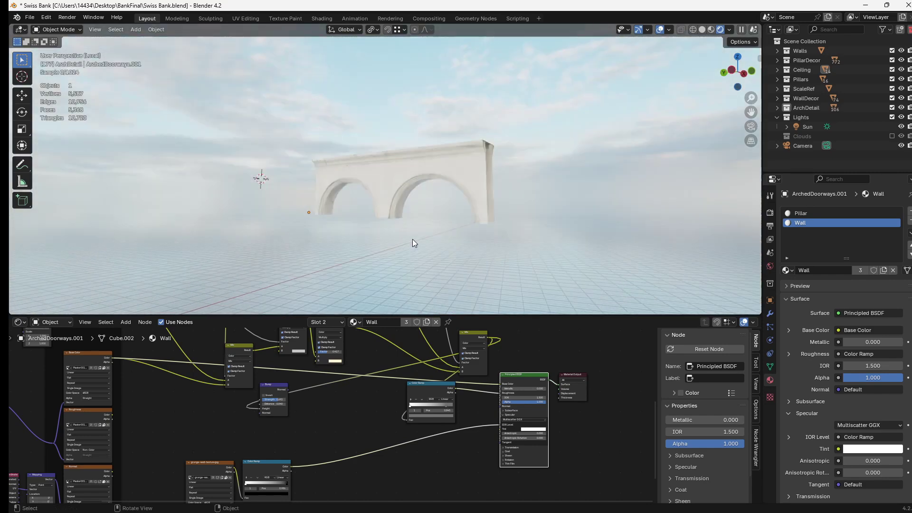
pyautogui.scroll(3, 412, 243)
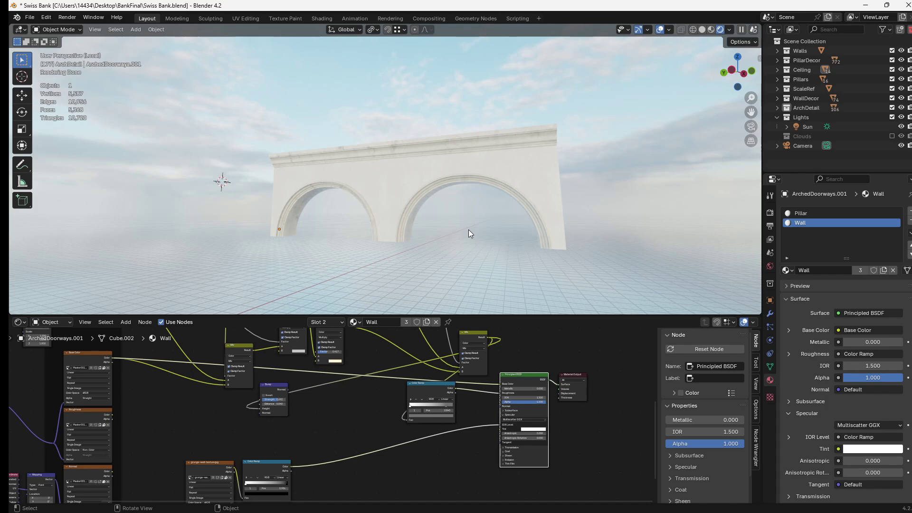
pyautogui.moveTo(517, 266); pyautogui.dragTo(446, 215, button='middle')
pyautogui.scroll(3, 447, 215)
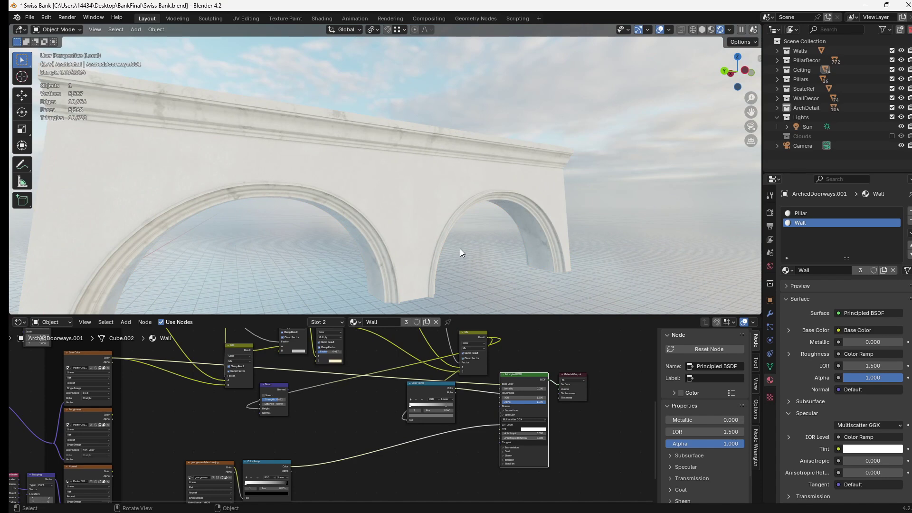
pyautogui.moveTo(472, 243); pyautogui.dragTo(406, 244, button='middle')
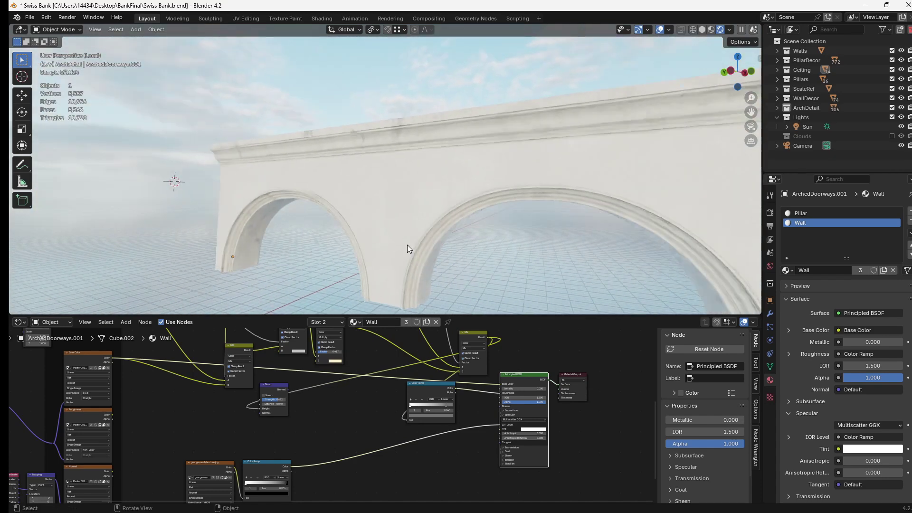
pyautogui.click(407, 244)
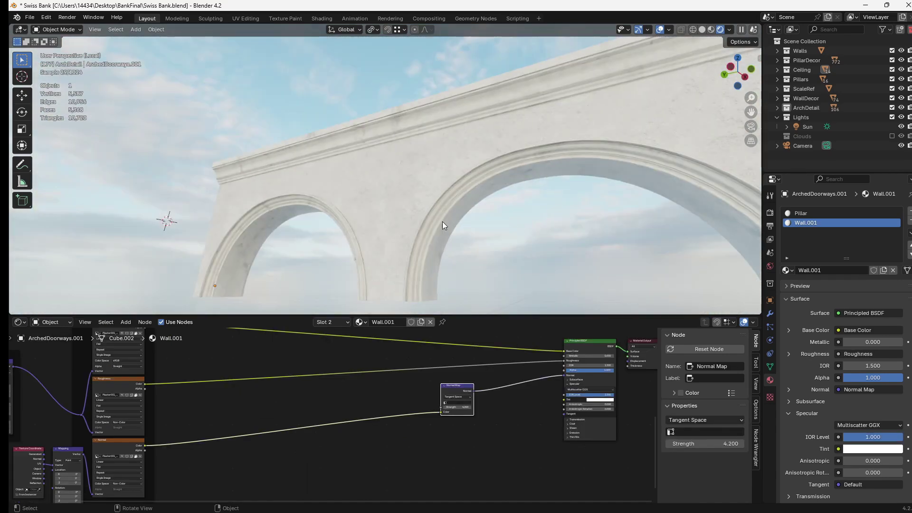
pyautogui.moveTo(443, 221); pyautogui.dragTo(454, 347, button='middle')
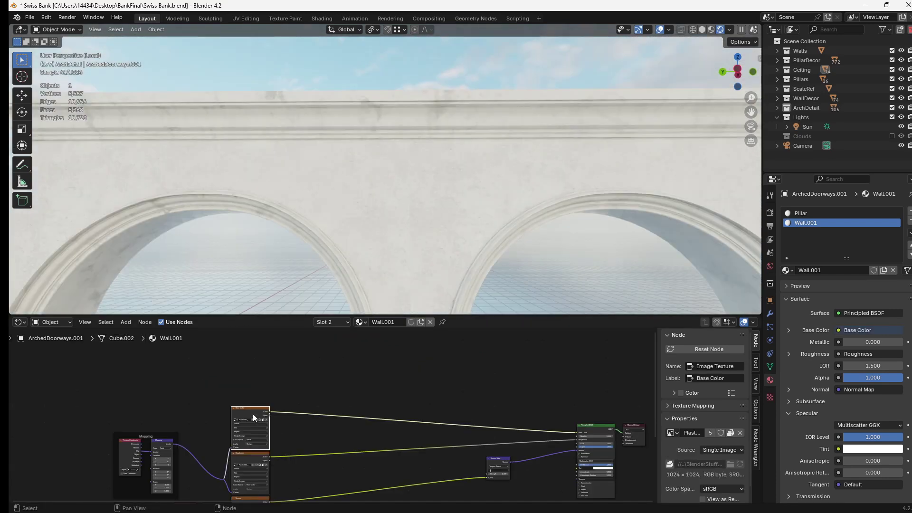
# Duplicate the Base Color image texture node, place the copy above the original and unlink its image
pyautogui.scroll(3, 258, 420)
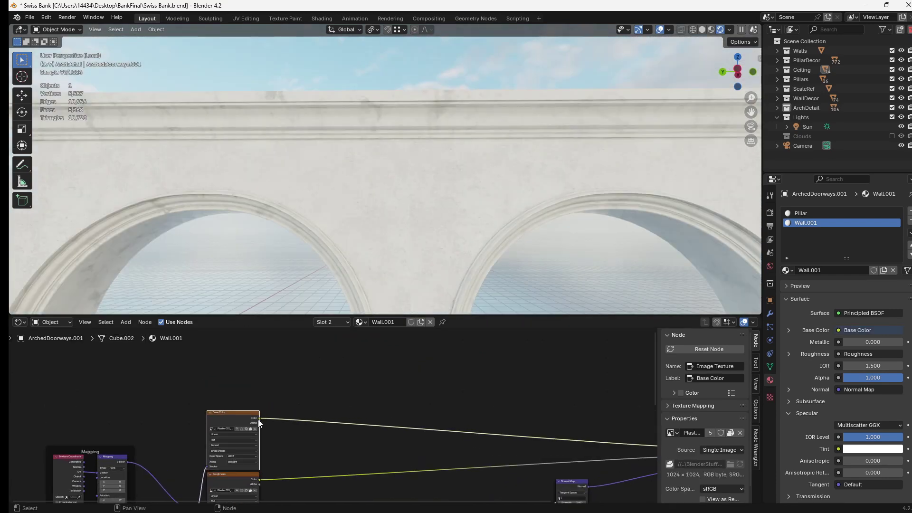
pyautogui.hotkey('shift', 'd')
pyautogui.click(314, 347)
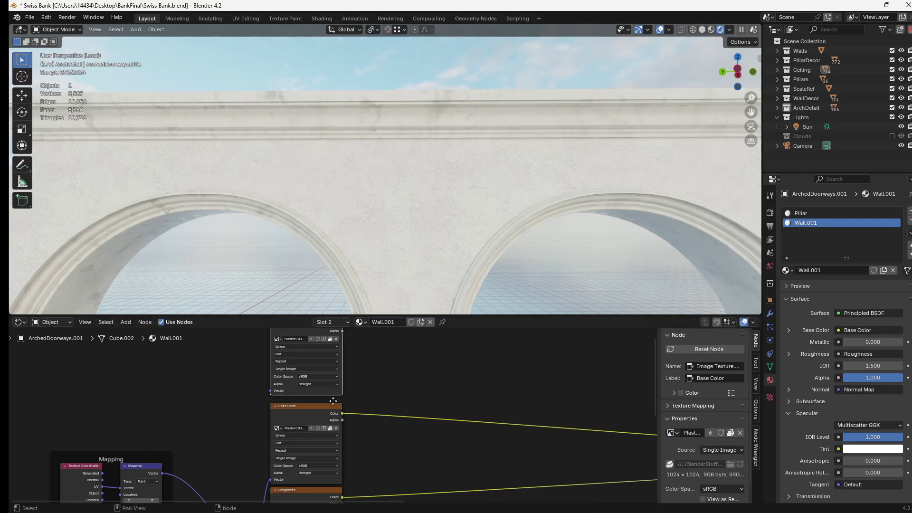
pyautogui.scroll(2, 355, 388)
pyautogui.click(353, 350)
# Load concrete_leak_2100_2567_Small.jpg from the Textures\ConcreteNew folder into the duplicated image texture node
pyautogui.click(344, 349)
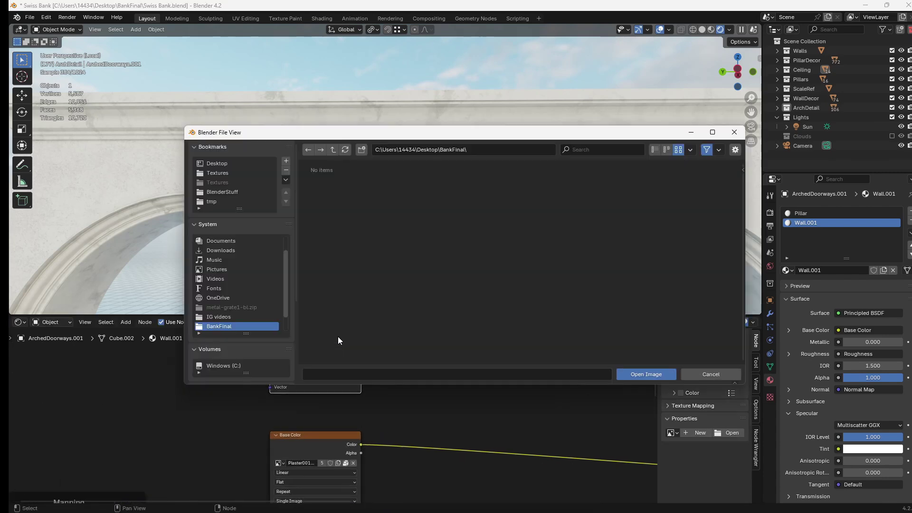
pyautogui.click(241, 173)
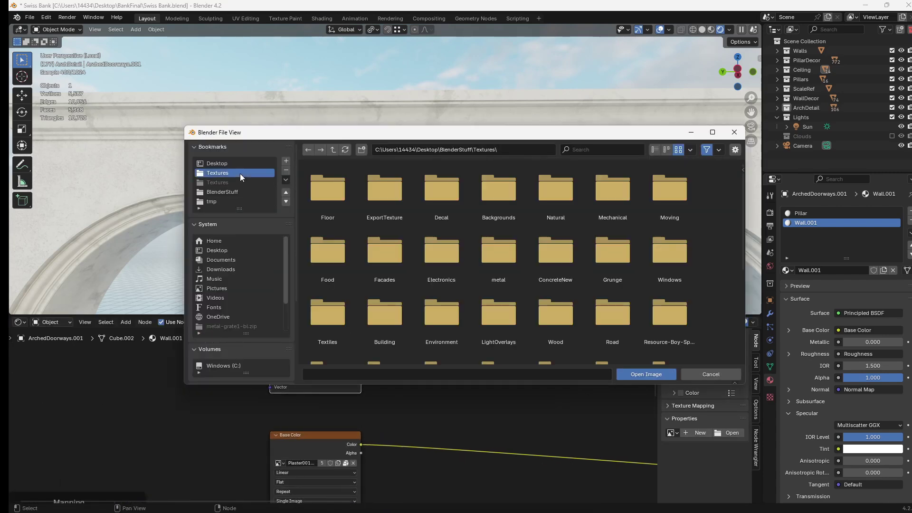
pyautogui.doubleClick(556, 249)
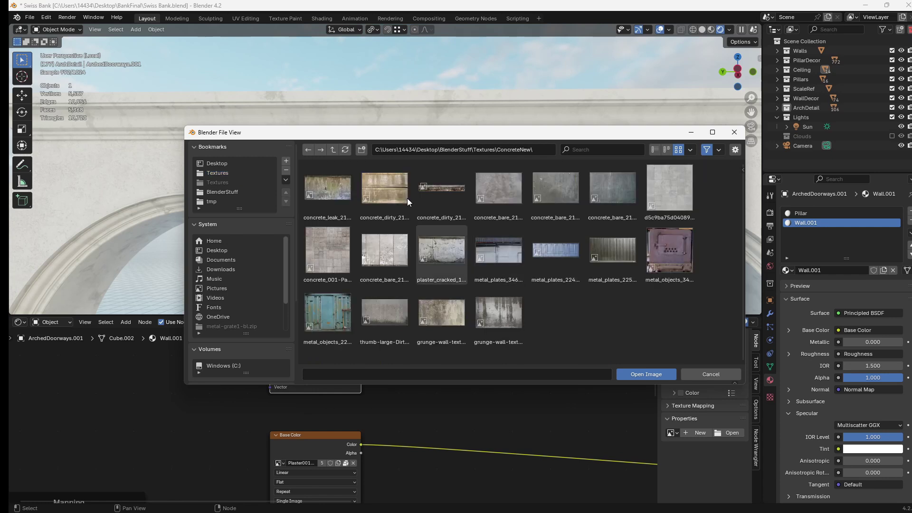
pyautogui.click(337, 182)
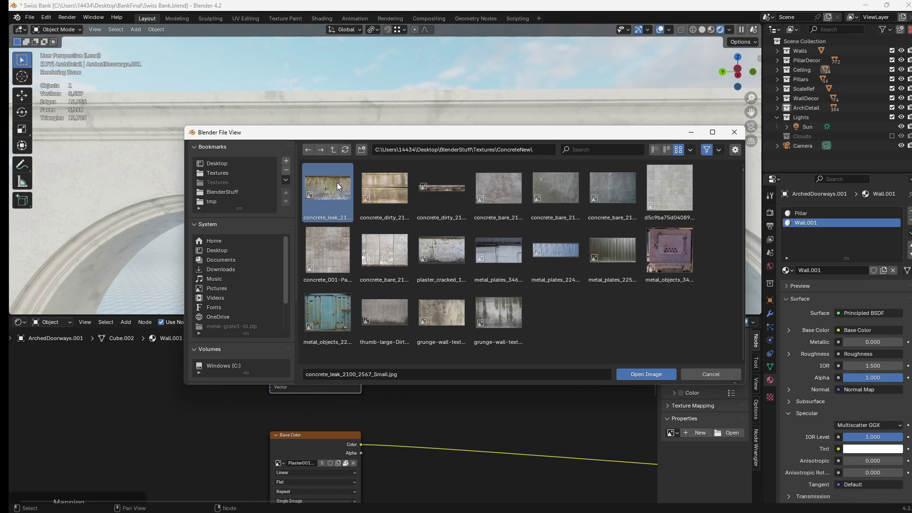
pyautogui.doubleClick(337, 185)
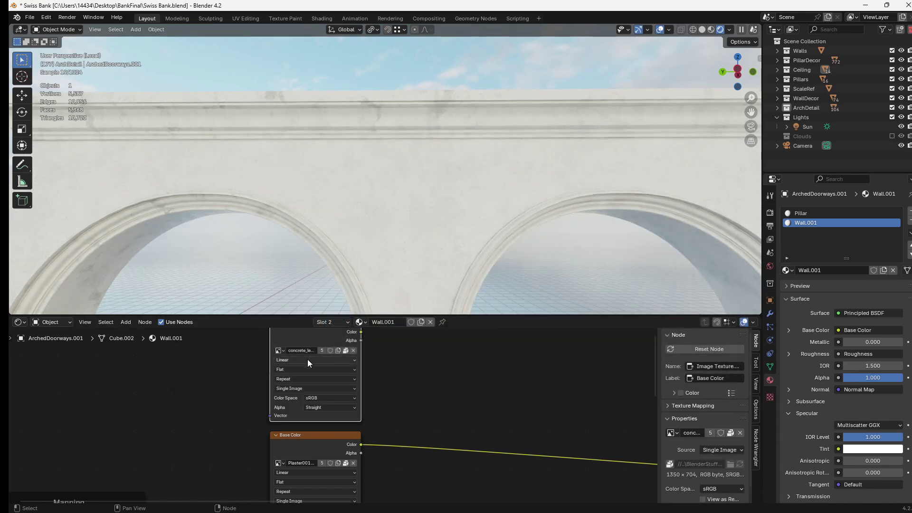
# Preview the concrete leak texture on the arch and add Texture Coordinate and Mapping nodes to its image node
pyautogui.moveTo(307, 359); pyautogui.dragTo(321, 369, button='middle')
pyautogui.moveTo(371, 266); pyautogui.dragTo(386, 205, button='middle')
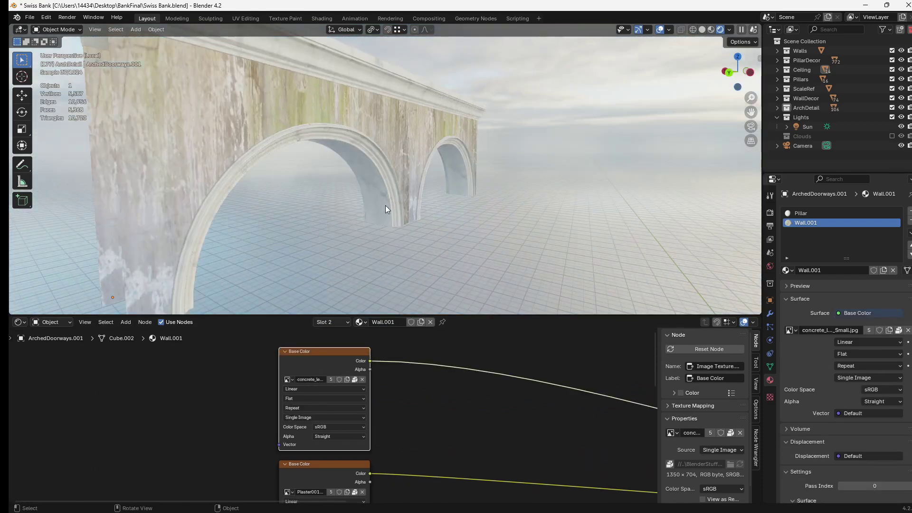
pyautogui.hotkey('ctrl', 't')
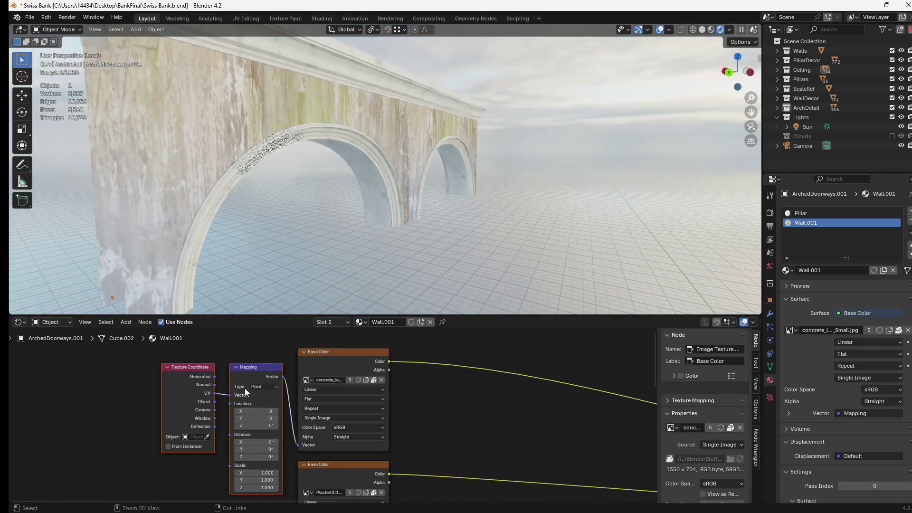
pyautogui.scroll(1, 329, 387)
pyautogui.scroll(1, 320, 400)
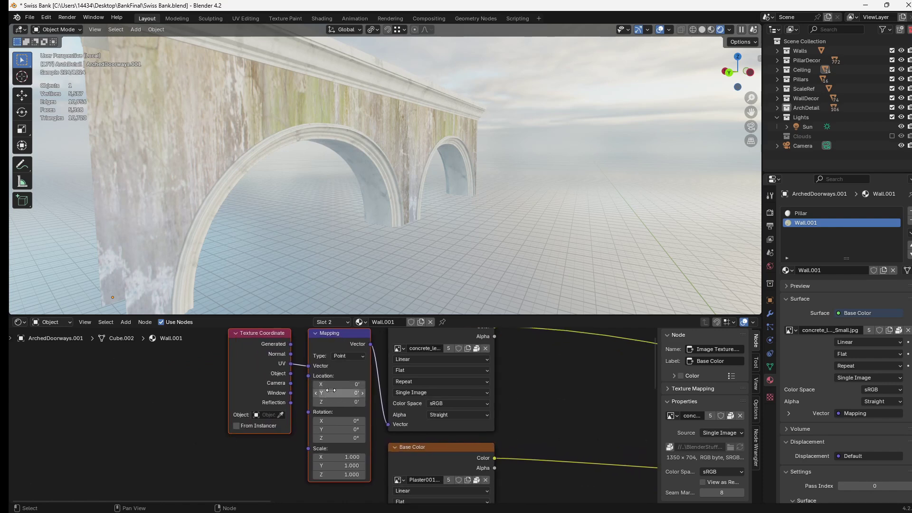
# Align the concrete leak texture on the arch by setting its Mapping node's Y scale to 1.600 and Y location to -0.6'
pyautogui.moveTo(328, 393); pyautogui.dragTo(353, 393)
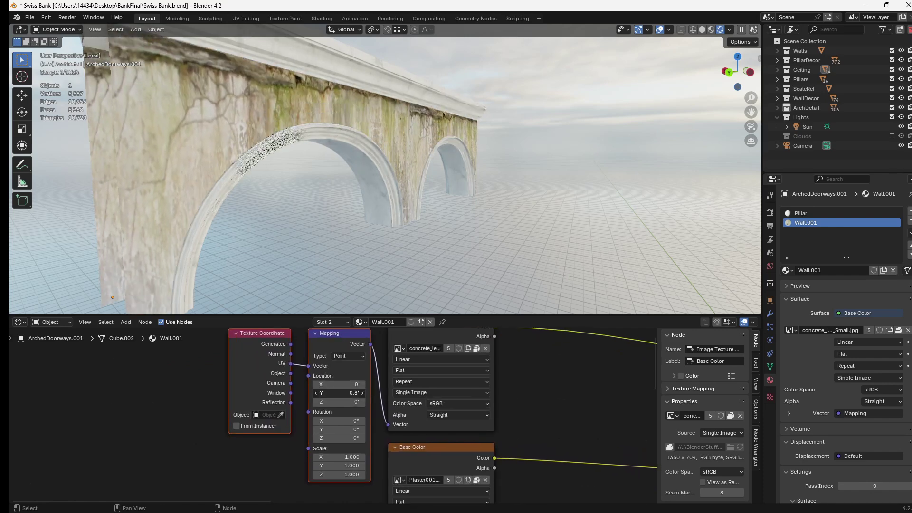
pyautogui.scroll(3, 394, 395)
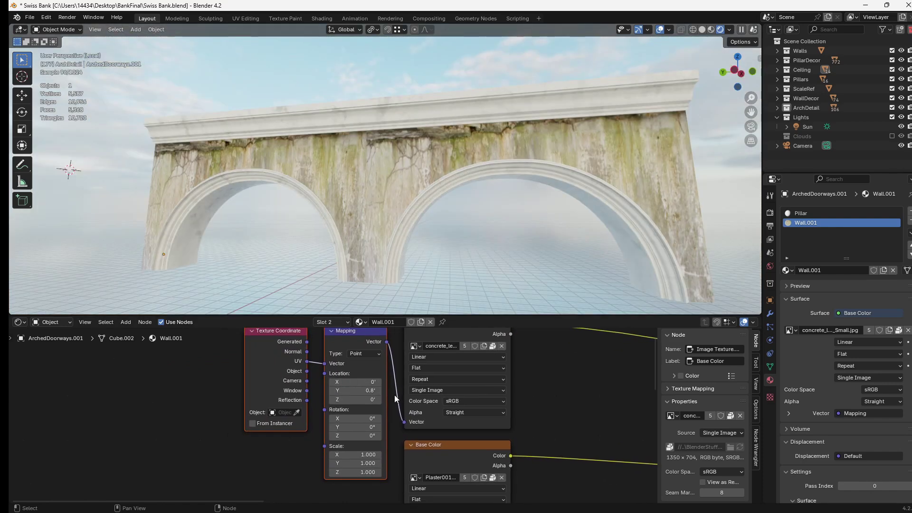
pyautogui.moveTo(377, 392); pyautogui.dragTo(394, 346, button='middle')
pyautogui.moveTo(390, 428); pyautogui.dragTo(407, 440)
pyautogui.hotkey('ctrl', 'z')
pyautogui.moveTo(393, 417); pyautogui.dragTo(387, 460, button='middle')
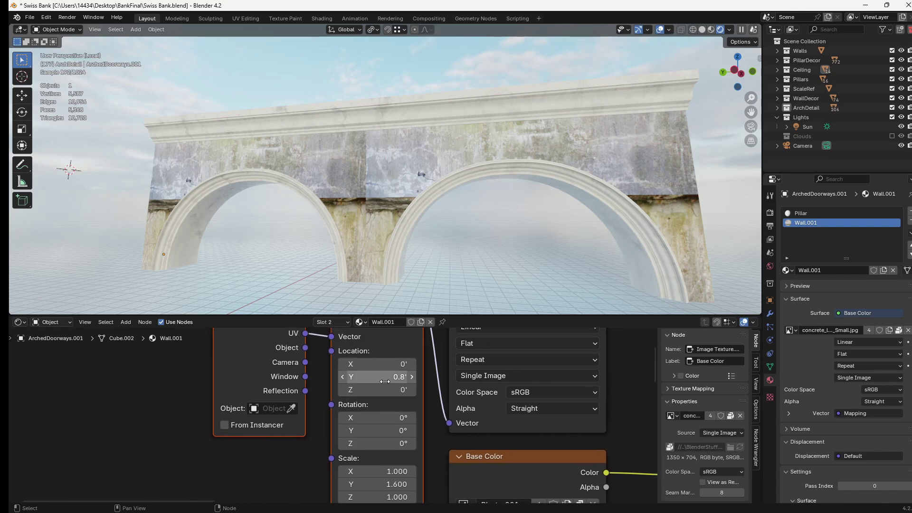
pyautogui.moveTo(386, 377); pyautogui.dragTo(361, 377)
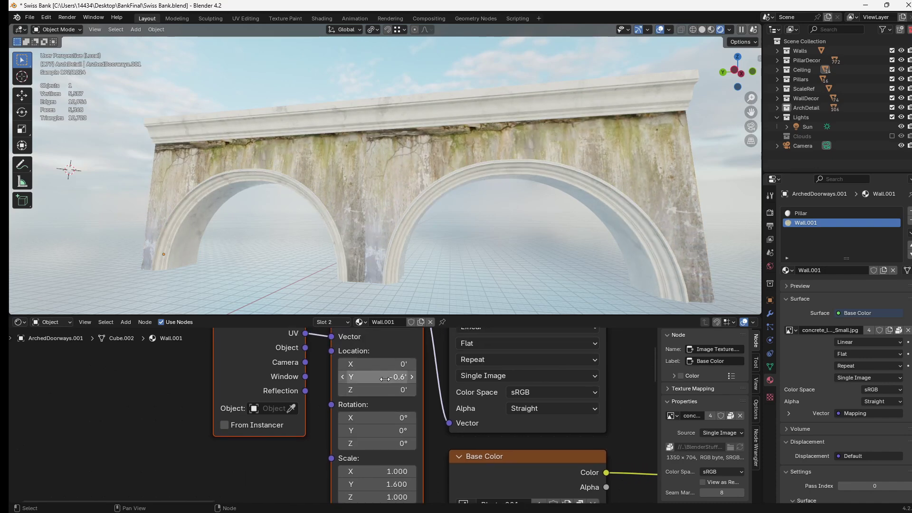
pyautogui.scroll(-6, 428, 187)
pyautogui.scroll(5, 399, 202)
pyautogui.click(399, 201)
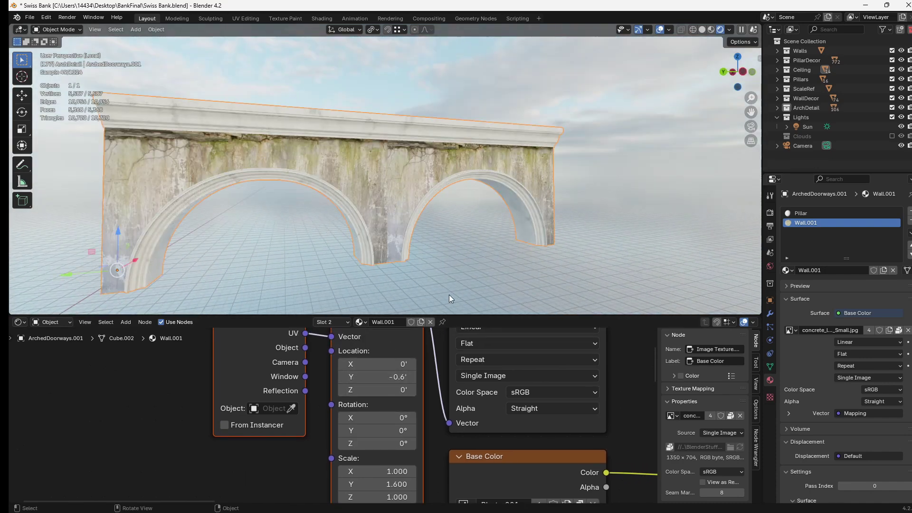
# Add a Mix Color node on the link between the plaster Base Color image and the Principled BSDF
pyautogui.scroll(-3, 409, 342)
pyautogui.hotkey('shift', 'a')
pyautogui.click(382, 329)
pyautogui.write('mi')
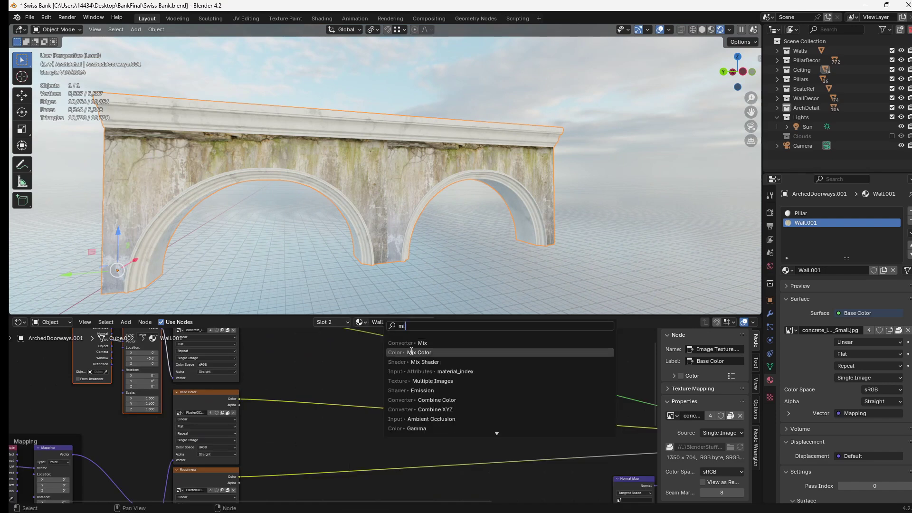
pyautogui.click(410, 350)
pyautogui.click(387, 374)
pyautogui.moveTo(447, 409); pyautogui.dragTo(509, 427, button='middle')
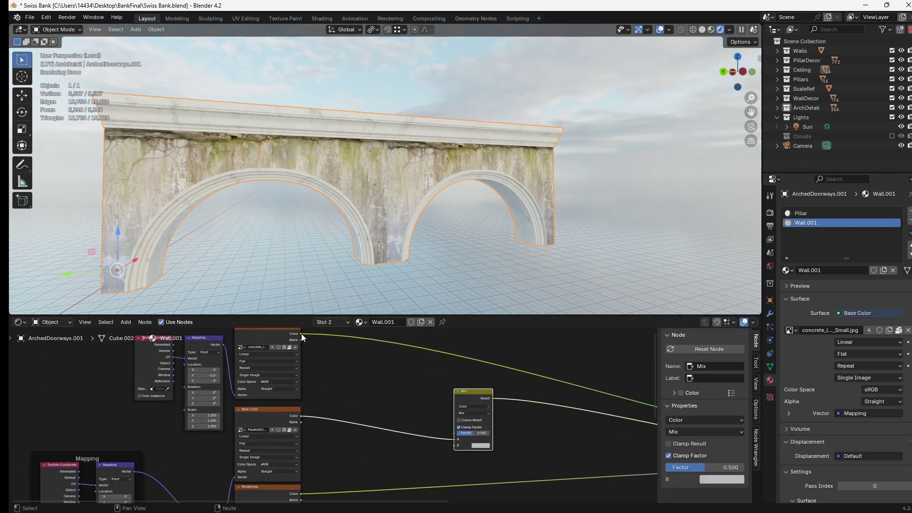
# Connect the concrete leak image's color to the Mix node's B input and show the Principled BSDF on the arch again
pyautogui.moveTo(301, 334); pyautogui.dragTo(454, 445)
pyautogui.click(258, 418)
pyautogui.moveTo(357, 432); pyautogui.dragTo(311, 421, button='middle')
pyautogui.click(426, 387)
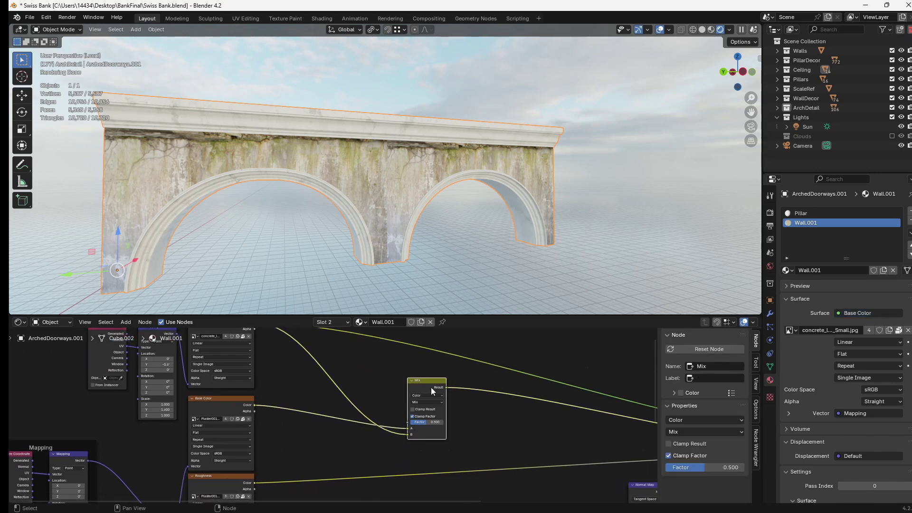
pyautogui.keyDown('ctrl'); pyautogui.keyDown('shift'); pyautogui.click(430, 386); pyautogui.keyUp('shift'); pyautogui.keyUp('ctrl')
pyautogui.moveTo(513, 405); pyautogui.dragTo(313, 383, button='middle')
pyautogui.click(593, 404)
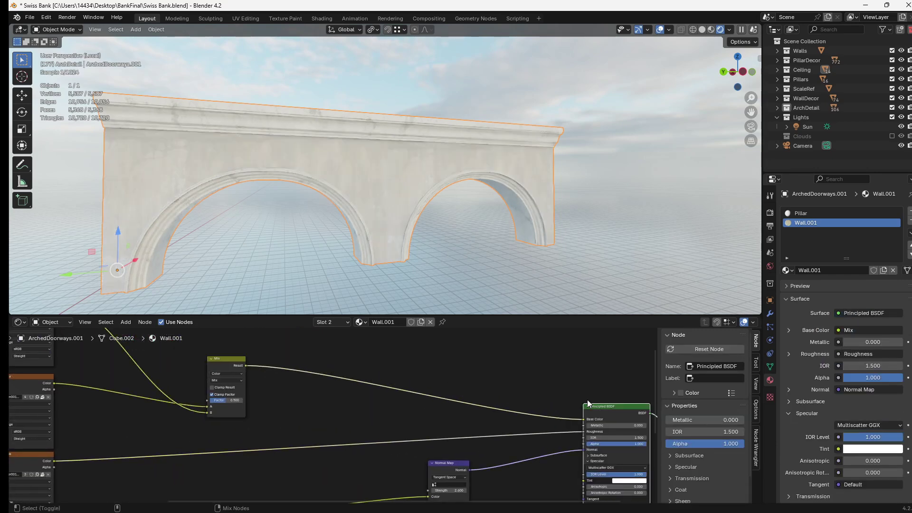
# Compare the two textures on the arch by setting the Mix factor to 1.000 and back to 0.000
pyautogui.scroll(4, 323, 197)
pyautogui.click(271, 247)
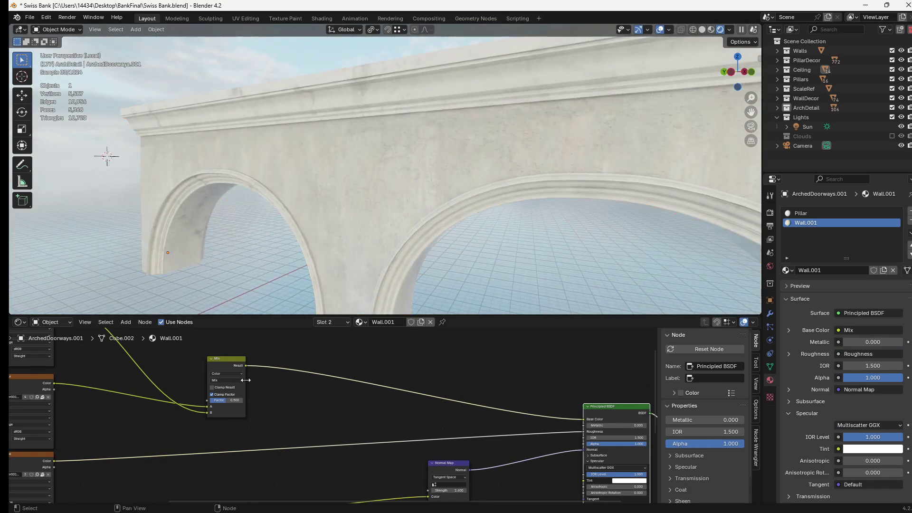
pyautogui.scroll(2, 379, 407)
pyautogui.moveTo(341, 419); pyautogui.dragTo(364, 418)
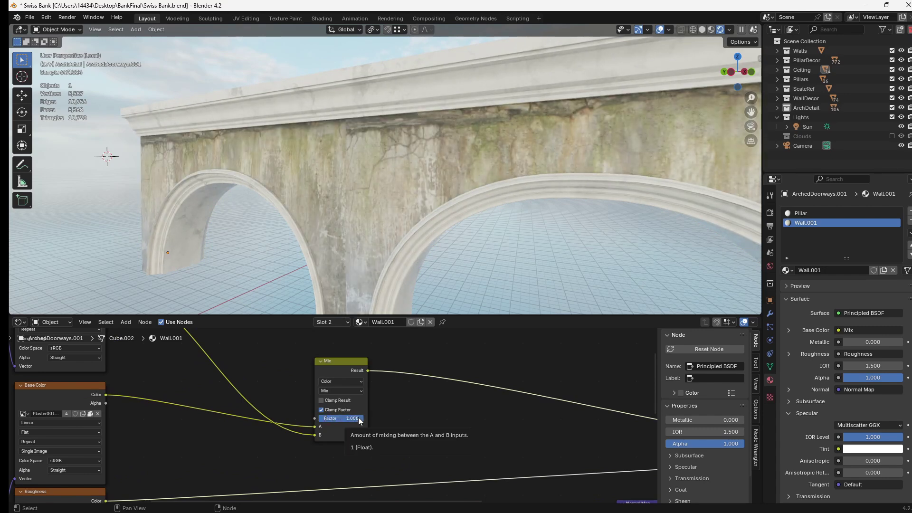
pyautogui.moveTo(360, 419); pyautogui.dragTo(316, 419)
pyautogui.moveTo(365, 147); pyautogui.dragTo(437, 215, button='middle')
pyautogui.scroll(-4, 375, 145)
pyautogui.scroll(4, 437, 215)
pyautogui.click(430, 216)
pyautogui.scroll(-5, 405, 449)
# Reposition the Mix node, add a Color Ramp node and feed the concrete leak image's color into its Fac input
pyautogui.moveTo(362, 396); pyautogui.dragTo(467, 365)
pyautogui.scroll(3, 318, 368)
pyautogui.moveTo(315, 368); pyautogui.dragTo(413, 414, button='middle')
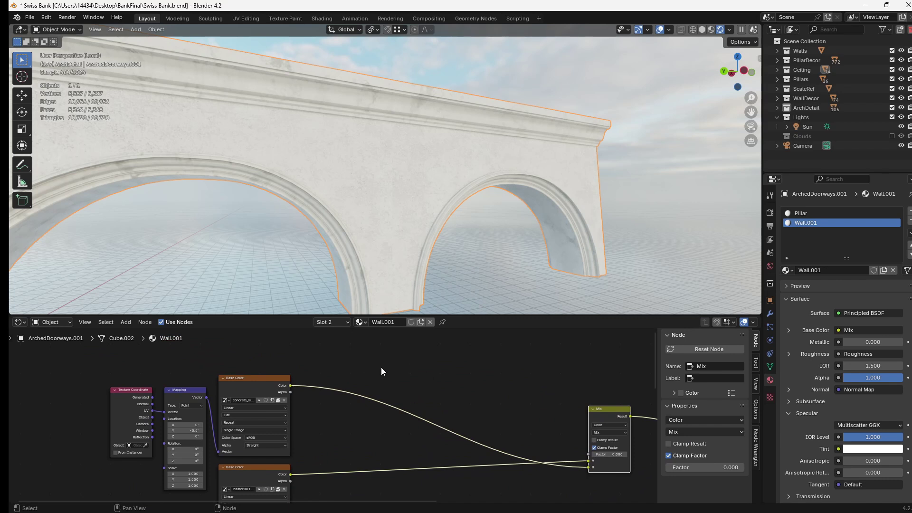
pyautogui.hotkey('shift', 'a')
pyautogui.write('c')
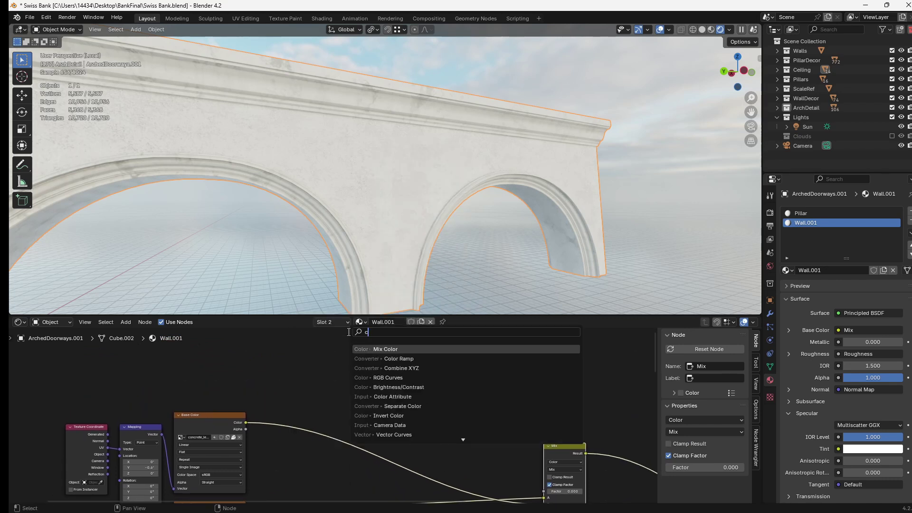
pyautogui.write('ol')
pyautogui.click(380, 358)
pyautogui.click(383, 377)
pyautogui.click(244, 423)
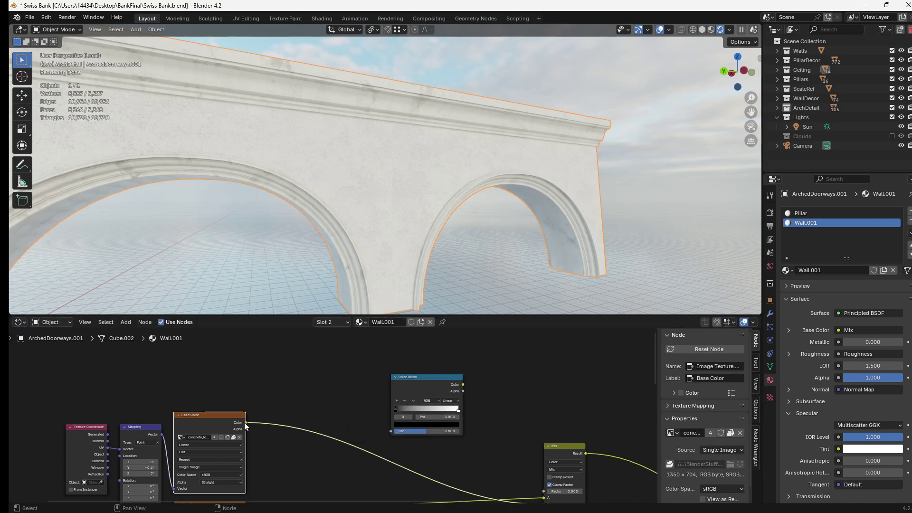
pyautogui.moveTo(246, 422); pyautogui.dragTo(390, 431)
# Preview the concrete leak image and Color Ramp on the arch, and move the ramp's white stop to 0.168
pyautogui.keyDown('ctrl'); pyautogui.keyDown('shift'); pyautogui.click(204, 415); pyautogui.keyUp('shift'); pyautogui.keyUp('ctrl')
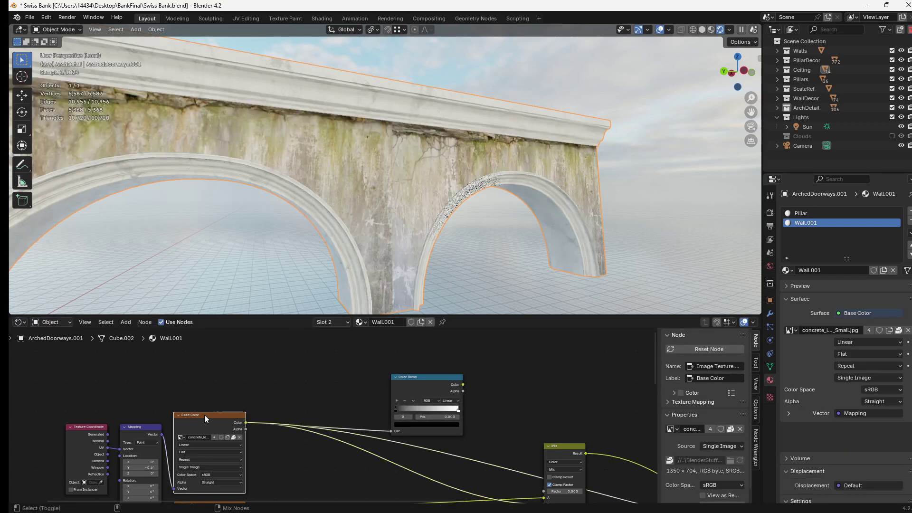
pyautogui.keyDown('ctrl'); pyautogui.keyDown('shift'); pyautogui.click(435, 387); pyautogui.keyUp('shift'); pyautogui.keyUp('ctrl')
pyautogui.press('KP_Decimal')
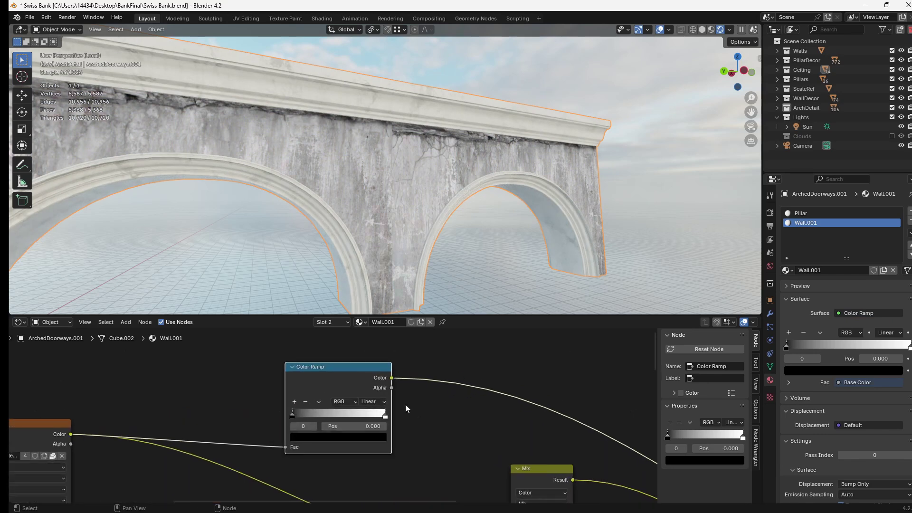
pyautogui.moveTo(385, 416); pyautogui.dragTo(306, 410)
# Connect the Color Ramp's color to the Mix node's Factor and preview the Mix result on the arch
pyautogui.scroll(-6, 342, 408)
pyautogui.moveTo(412, 428); pyautogui.dragTo(389, 381, button='middle')
pyautogui.scroll(2, 360, 369)
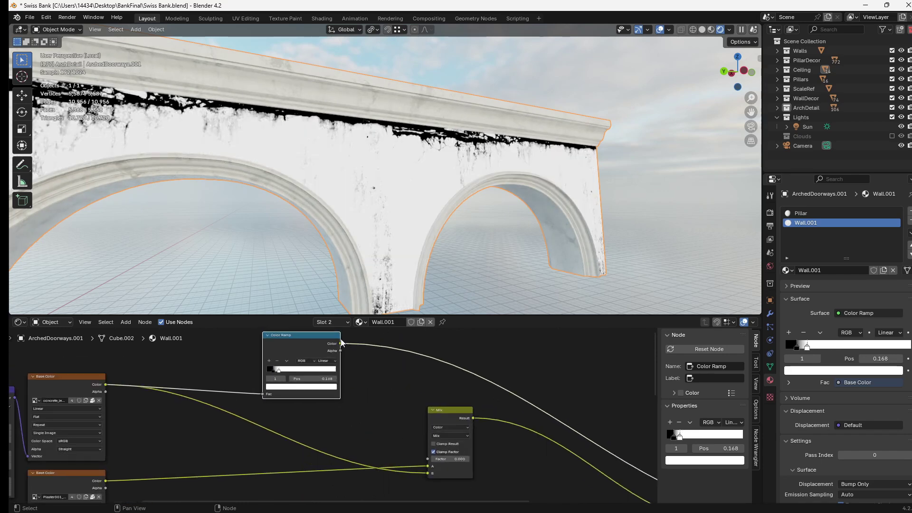
pyautogui.moveTo(340, 343); pyautogui.dragTo(428, 459)
pyautogui.click(455, 420)
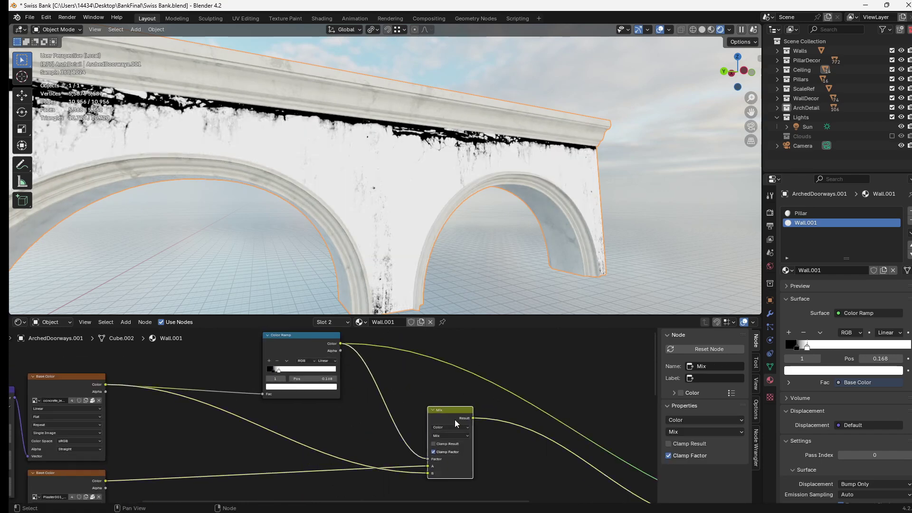
pyautogui.moveTo(455, 420); pyautogui.dragTo(405, 397, button='middle')
pyautogui.keyDown('ctrl'); pyautogui.keyDown('shift'); pyautogui.click(397, 384); pyautogui.keyUp('shift'); pyautogui.keyUp('ctrl')
pyautogui.moveTo(438, 195); pyautogui.dragTo(483, 190, button='middle')
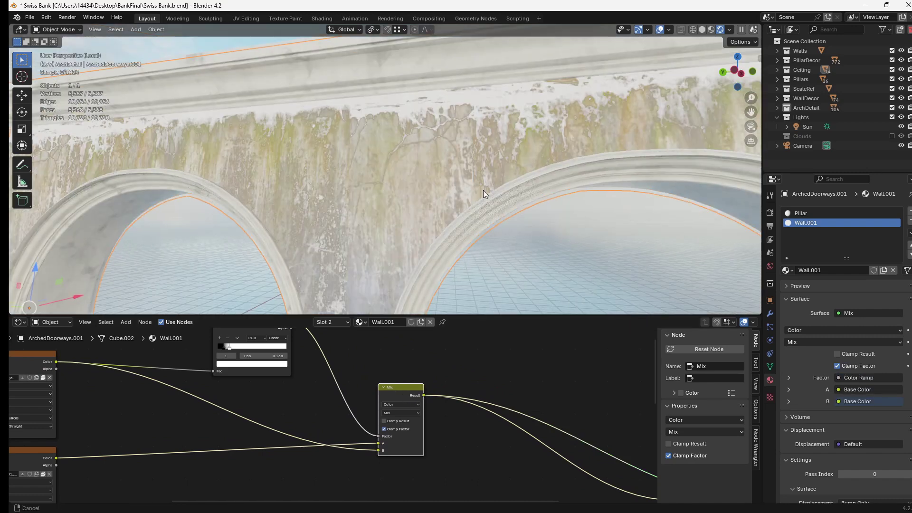
pyautogui.scroll(3, 437, 201)
pyautogui.scroll(-2, 356, 142)
pyautogui.moveTo(349, 149); pyautogui.dragTo(366, 136, button='middle')
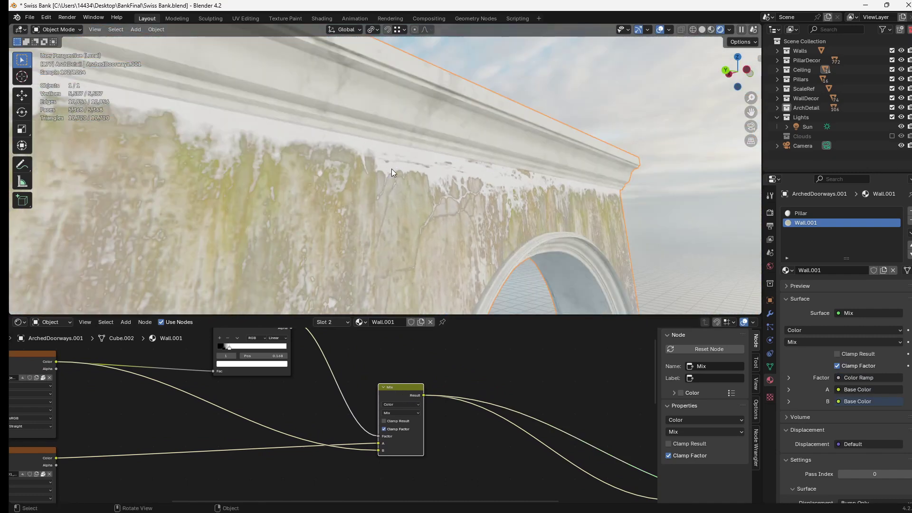
# Invert the Color Ramp by putting the white stop at 0.000 and the black stop at 0.359
pyautogui.moveTo(375, 386); pyautogui.dragTo(402, 397, button='middle')
pyautogui.keyDown('ctrl'); pyautogui.keyDown('shift'); pyautogui.click(289, 343); pyautogui.keyUp('shift'); pyautogui.keyUp('ctrl')
pyautogui.keyDown('ctrl'); pyautogui.keyDown('shift'); pyautogui.click(435, 400); pyautogui.keyUp('shift'); pyautogui.keyUp('ctrl')
pyautogui.scroll(-4, 532, 429)
pyautogui.moveTo(541, 428); pyautogui.dragTo(384, 368, button='middle')
pyautogui.scroll(1, 376, 417)
pyautogui.moveTo(375, 417); pyautogui.dragTo(521, 452, button='middle')
pyautogui.scroll(3, 143, 380)
pyautogui.click(123, 341)
pyautogui.moveTo(421, 398); pyautogui.dragTo(388, 429, button='middle')
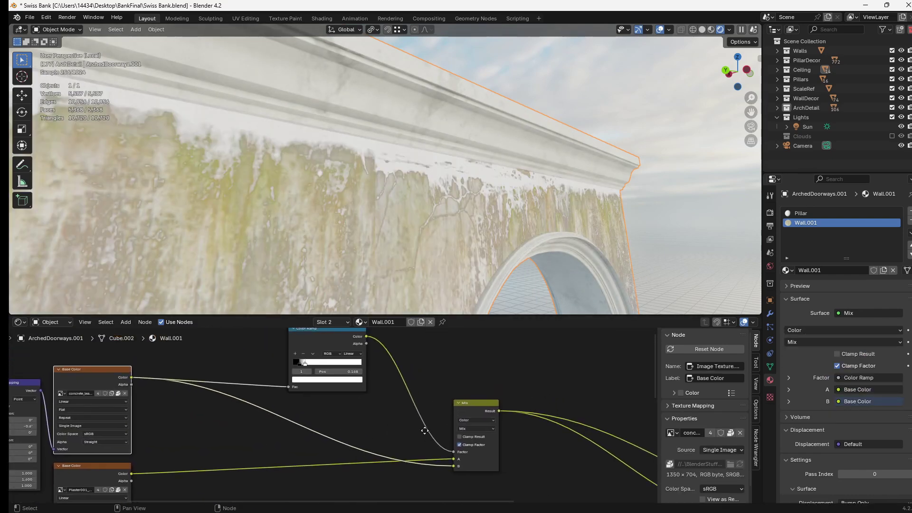
pyautogui.scroll(2, 425, 430)
pyautogui.moveTo(341, 377); pyautogui.dragTo(321, 380)
pyautogui.moveTo(391, 379); pyautogui.dragTo(358, 375)
pyautogui.scroll(-10, 477, 188)
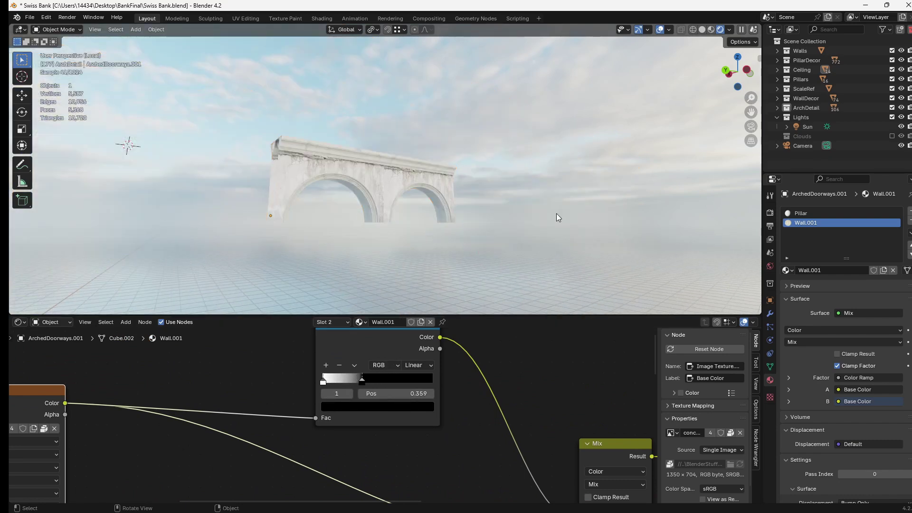
# Bring the Color Ramp's black stop closer to the light stop and make the light stop's color pure white
pyautogui.scroll(8, 477, 221)
pyautogui.moveTo(366, 381); pyautogui.dragTo(352, 376)
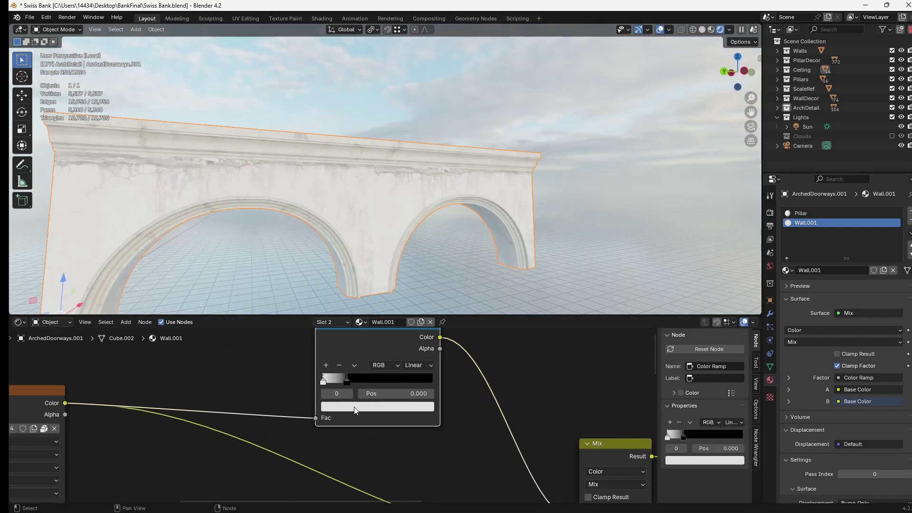
pyautogui.click(355, 410)
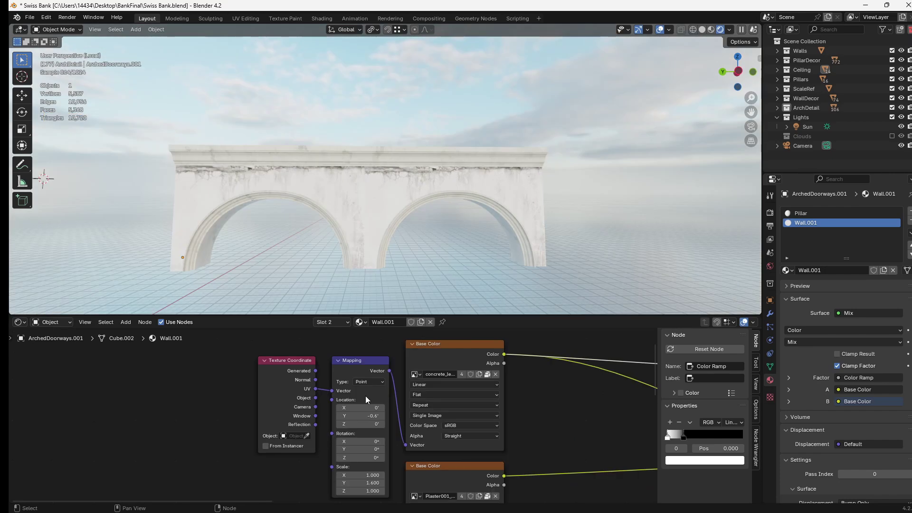
# Shift the concrete leak texture sideways by setting its Mapping X location to 2.2', and check the cracks on the arch
pyautogui.scroll(5, 365, 400)
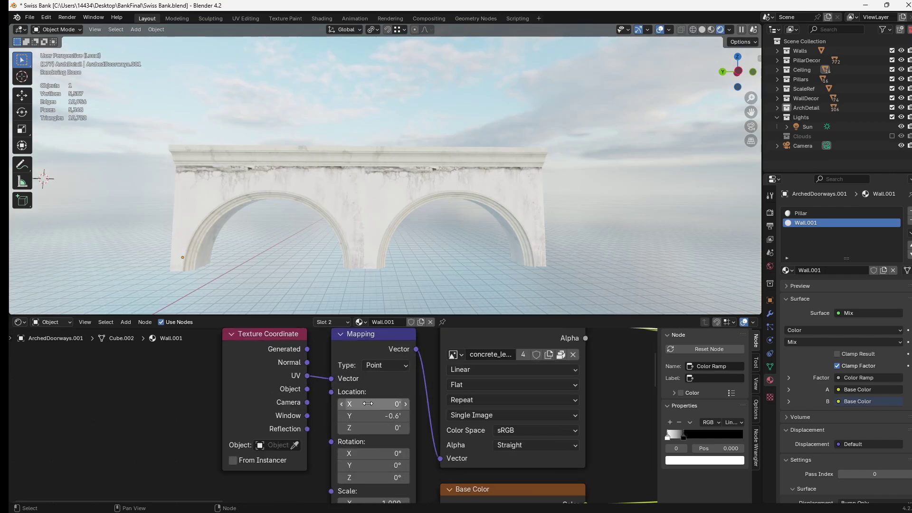
pyautogui.moveTo(373, 404); pyautogui.dragTo(422, 404)
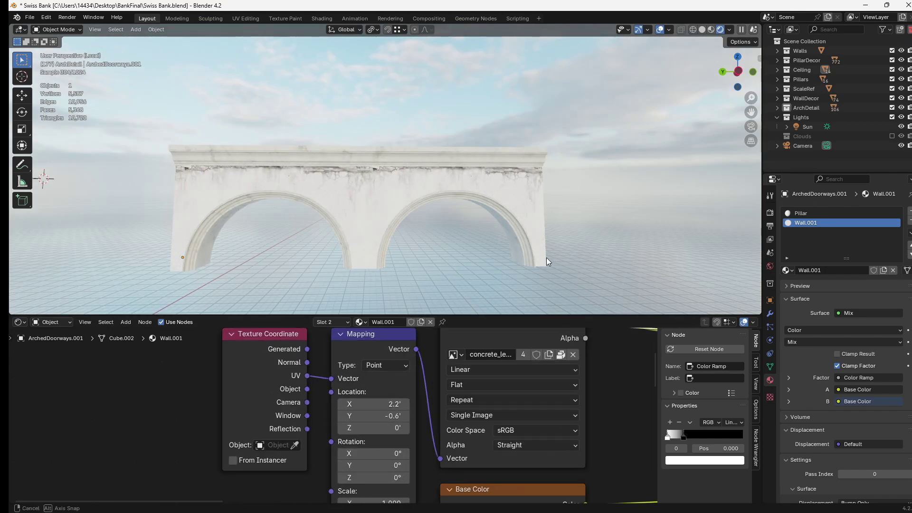
pyautogui.moveTo(546, 257); pyautogui.dragTo(514, 253, button='middle')
pyautogui.scroll(5, 514, 253)
pyautogui.scroll(-3, 361, 173)
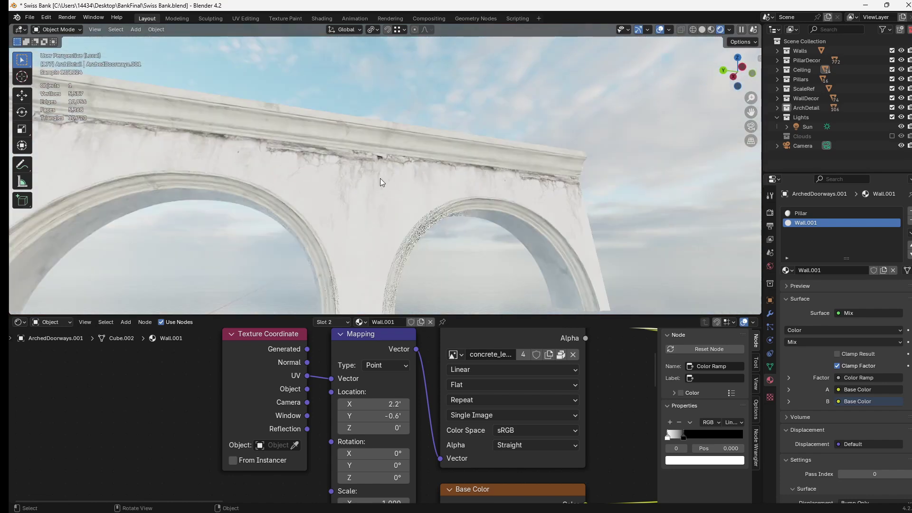
pyautogui.scroll(-4, 373, 188)
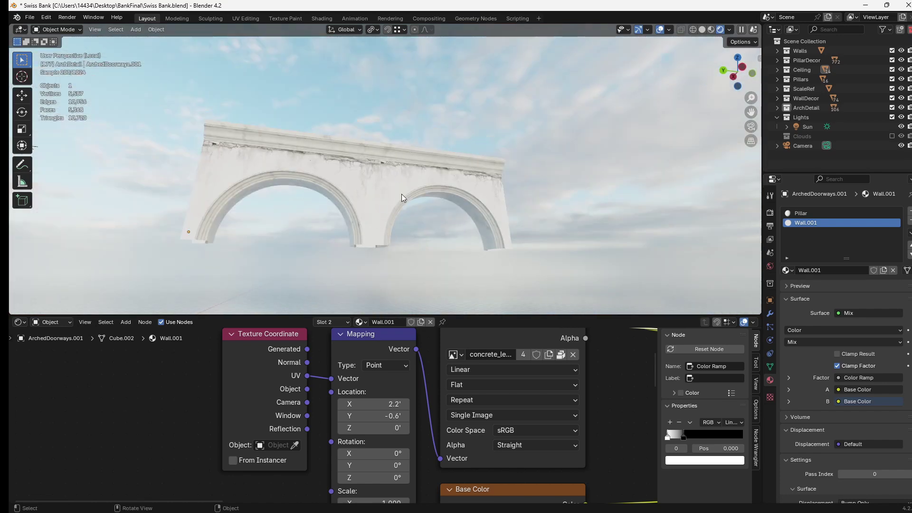
pyautogui.moveTo(409, 189); pyautogui.dragTo(404, 206, button='middle')
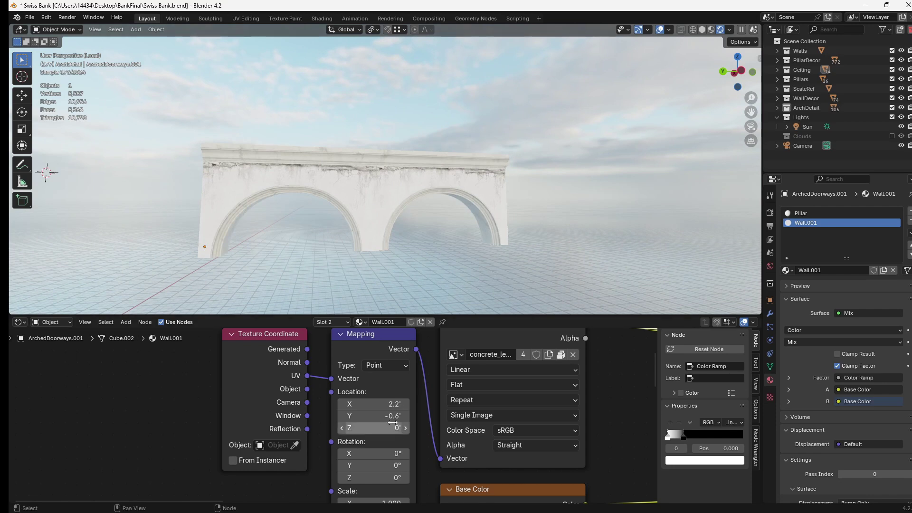
# Set the concrete leak Mapping's Y location to -0.68' and inspect the stains under the cornice from both sides
pyautogui.moveTo(392, 422); pyautogui.dragTo(396, 419)
pyautogui.scroll(-5, 463, 225)
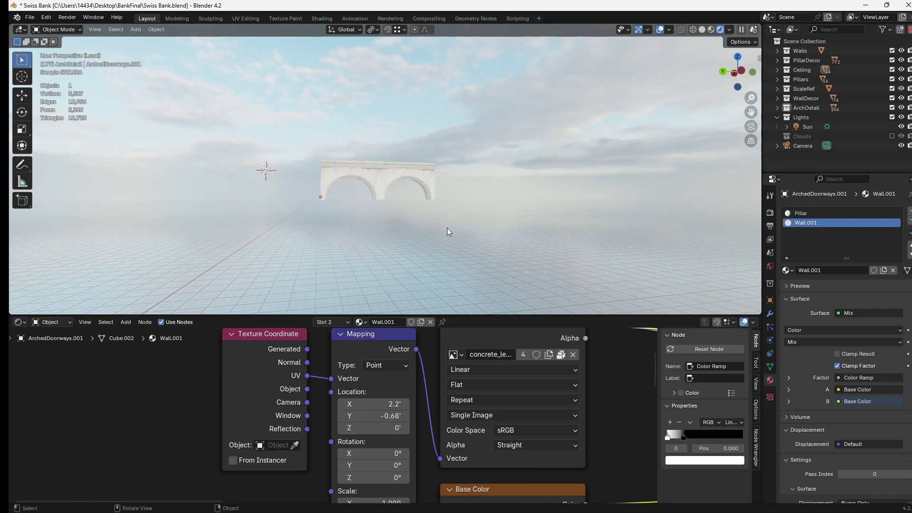
pyautogui.moveTo(447, 228)
pyautogui.mouseDown(button='middle')
pyautogui.moveTo(384, 226)
pyautogui.moveTo(460, 226)
pyautogui.mouseUp(button='middle')
pyautogui.scroll(8, 460, 226)
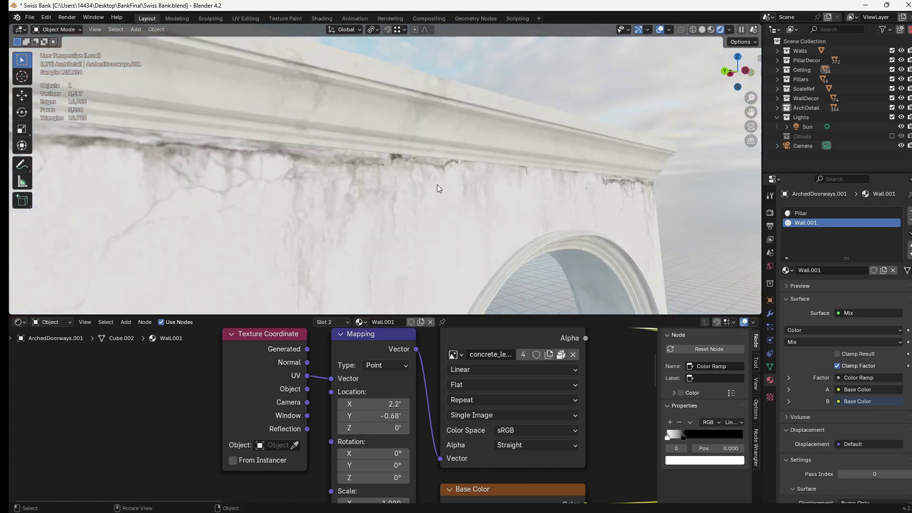
pyautogui.scroll(-5, 437, 189)
pyautogui.scroll(-8, 472, 442)
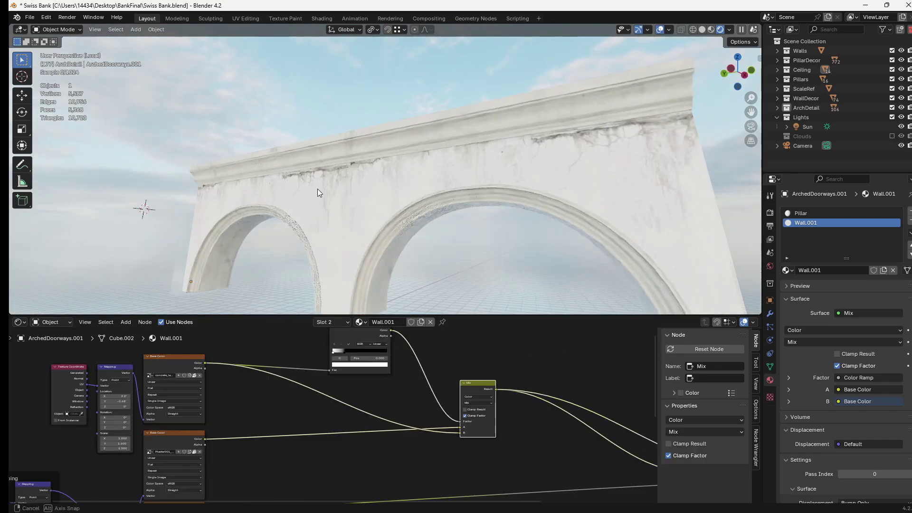
pyautogui.moveTo(317, 189); pyautogui.dragTo(343, 201, button='middle')
pyautogui.scroll(-3, 343, 204)
# Duplicate the Mix node and insert the copy between the first Mix node and the Principled BSDF's Base Color
pyautogui.moveTo(195, 396); pyautogui.dragTo(252, 414, button='middle')
pyautogui.click(221, 383)
pyautogui.moveTo(562, 398); pyautogui.dragTo(437, 386, button='middle')
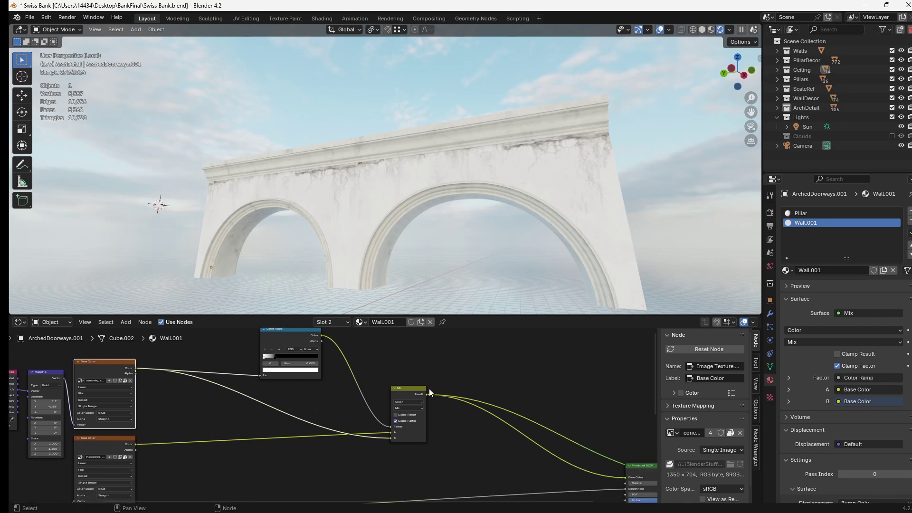
pyautogui.click(418, 390)
pyautogui.moveTo(528, 401); pyautogui.dragTo(468, 379, button='middle')
pyautogui.hotkey('shift', 'd')
pyautogui.click(481, 440)
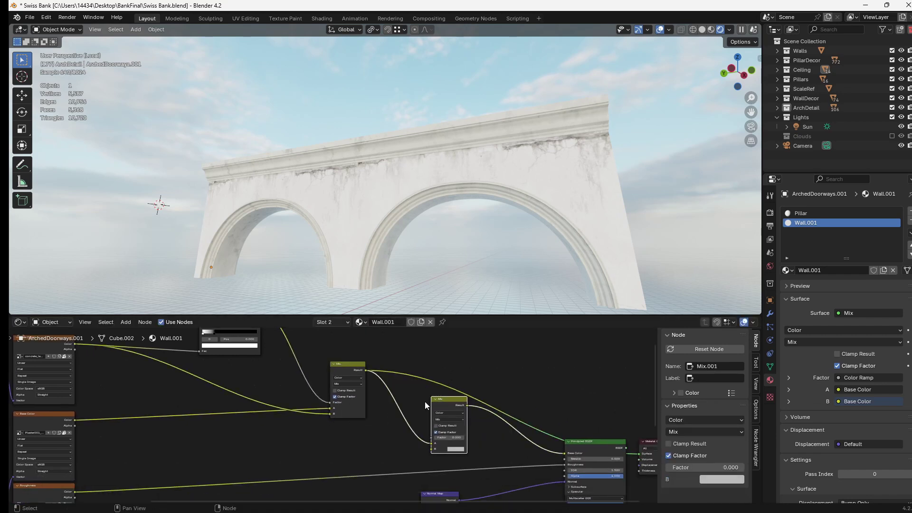
# Duplicate the concrete leak image node above the original and load the beige grunge-wall texture from the ConcreteNew folder into it
pyautogui.moveTo(247, 368); pyautogui.dragTo(433, 407, button='middle')
pyautogui.click(239, 378)
pyautogui.moveTo(279, 377); pyautogui.dragTo(275, 398, button='middle')
pyautogui.hotkey('shift', 'd')
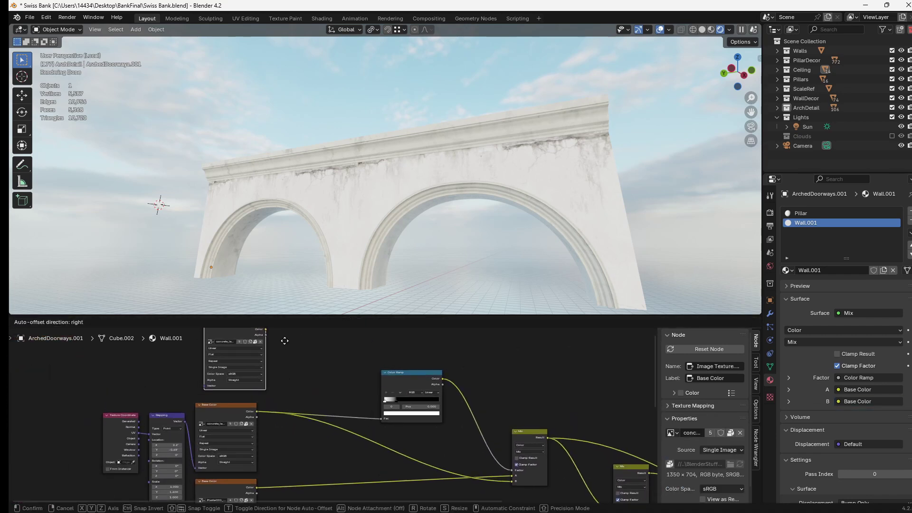
pyautogui.click(286, 340)
pyautogui.moveTo(286, 344); pyautogui.dragTo(342, 410, button='middle')
pyautogui.scroll(4, 341, 411)
pyautogui.click(312, 389)
pyautogui.click(302, 389)
pyautogui.click(207, 174)
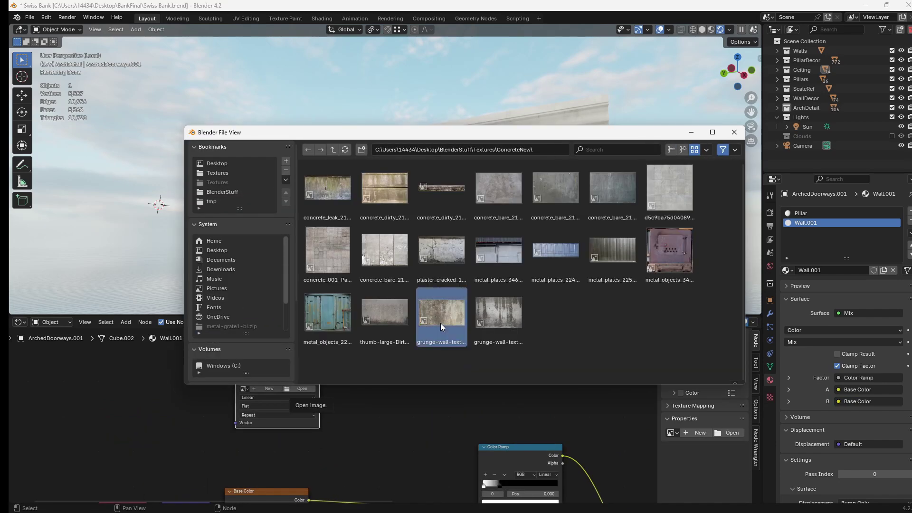
pyautogui.doubleClick(440, 323)
# Reposition the grunge-wall image node and connect its color to the second Mix node's B input
pyautogui.moveTo(306, 378); pyautogui.dragTo(419, 402)
pyautogui.scroll(-6, 334, 398)
pyautogui.moveTo(422, 459); pyautogui.dragTo(304, 360, button='middle')
pyautogui.moveTo(302, 336); pyautogui.dragTo(529, 467)
pyautogui.moveTo(540, 426); pyautogui.dragTo(532, 427)
# Show the Principled BSDF on the arch, try the second Mix factor at 1.000, and set it to 0.500
pyautogui.moveTo(503, 434); pyautogui.dragTo(361, 426, button='middle')
pyautogui.scroll(7, 371, 426)
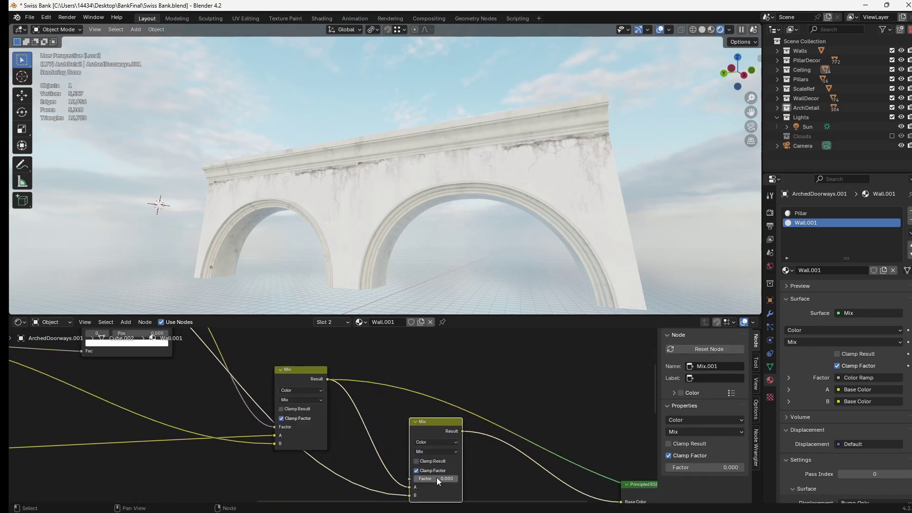
pyautogui.moveTo(423, 478); pyautogui.dragTo(463, 479)
pyautogui.moveTo(466, 435); pyautogui.dragTo(438, 425, button='middle')
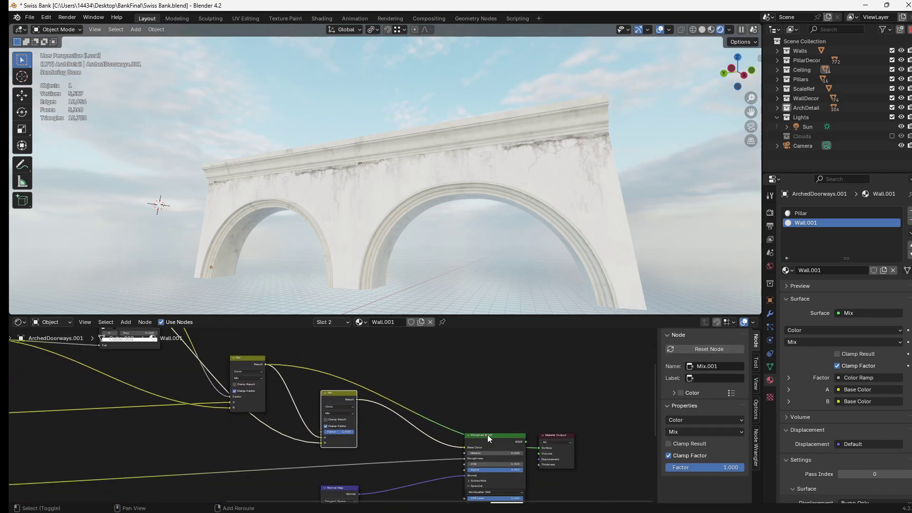
pyautogui.keyDown('ctrl'); pyautogui.keyDown('shift'); pyautogui.click(487, 435); pyautogui.keyUp('shift'); pyautogui.keyUp('ctrl')
pyautogui.moveTo(358, 434); pyautogui.dragTo(412, 439, button='middle')
pyautogui.scroll(8, 414, 440)
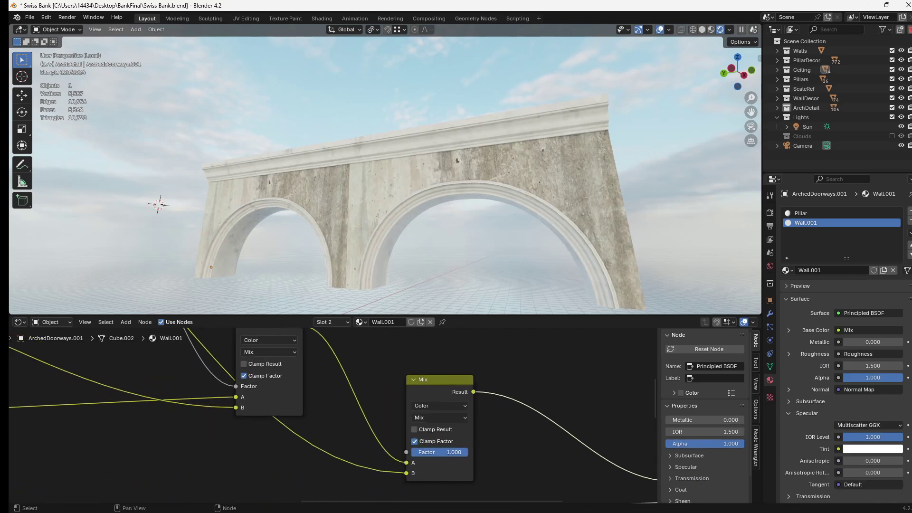
pyautogui.moveTo(441, 452); pyautogui.dragTo(422, 452)
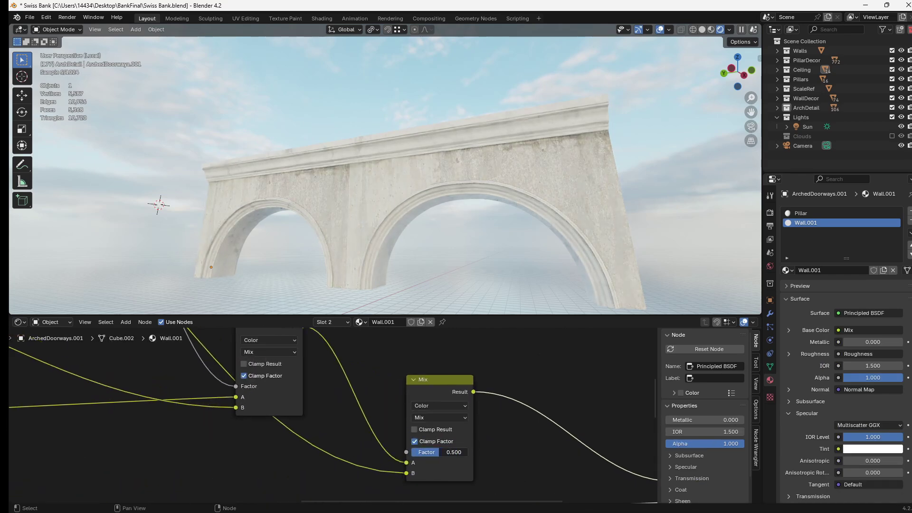
# Add Mapping and Texture Coordinate nodes to the grunge-wall image and arrange them beside it
pyautogui.moveTo(446, 437); pyautogui.dragTo(416, 411, button='middle')
pyautogui.scroll(-4, 415, 412)
pyautogui.click(407, 362)
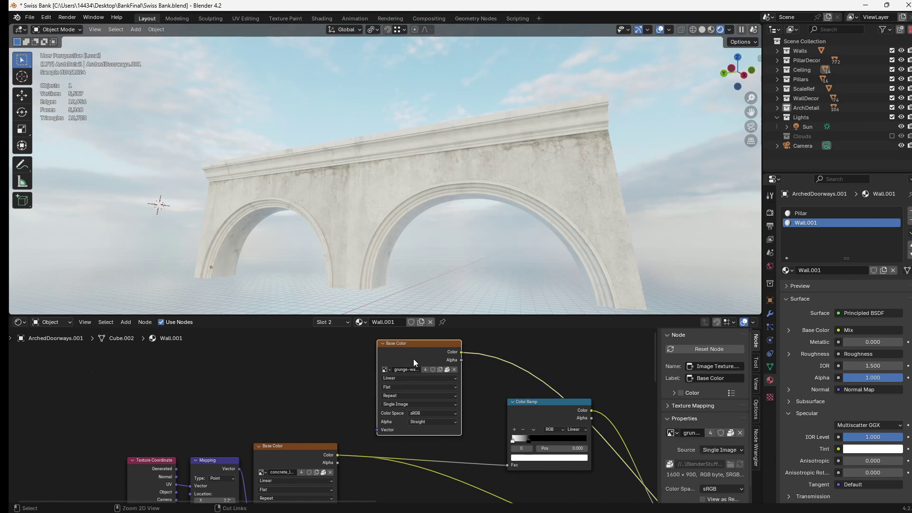
pyautogui.hotkey('ctrl', 't')
pyautogui.press('g')
pyautogui.click(235, 330)
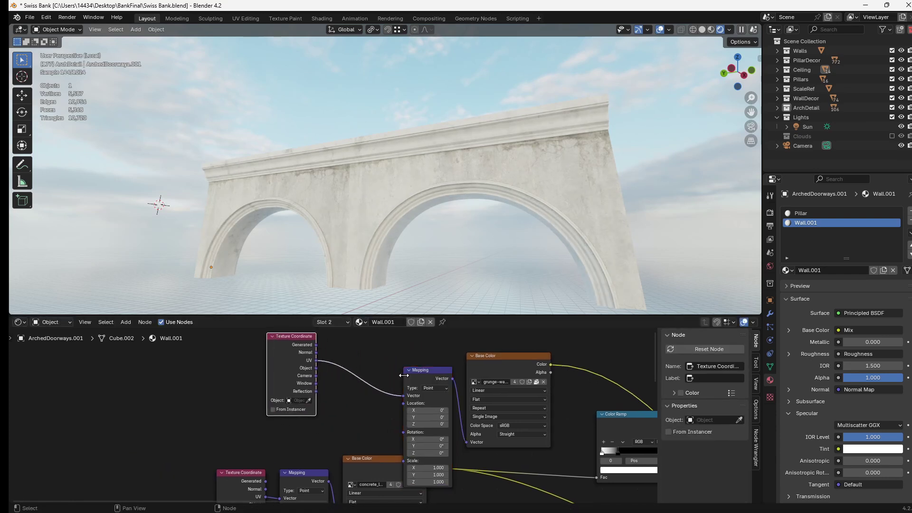
pyautogui.moveTo(427, 370); pyautogui.dragTo(403, 338)
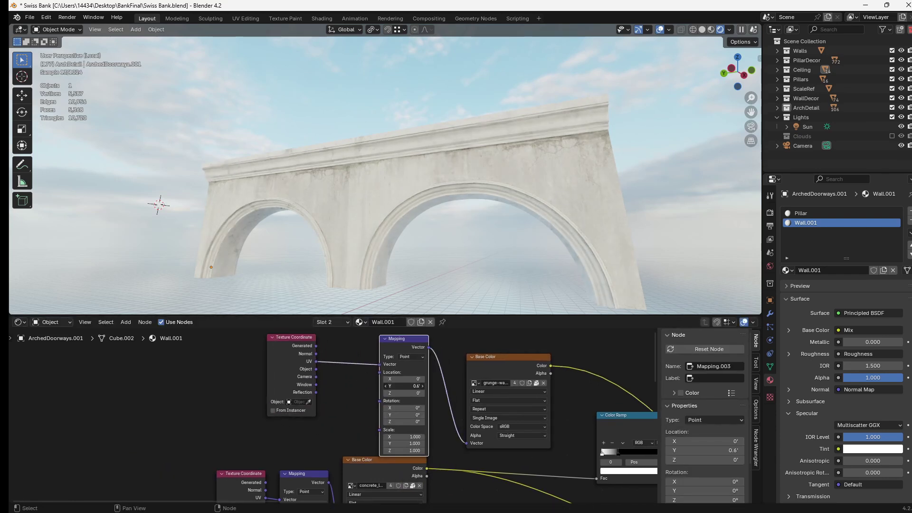
# Set the grunge-wall Mapping's location to X 2.7' and Y 0.6', and its Z rotation to 90°
pyautogui.moveTo(404, 379); pyautogui.dragTo(407, 407)
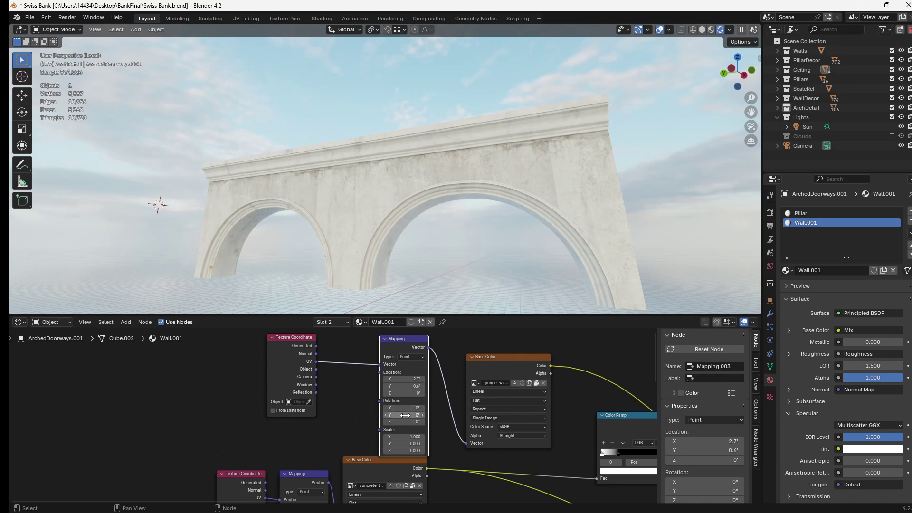
pyautogui.moveTo(407, 422); pyautogui.dragTo(408, 422)
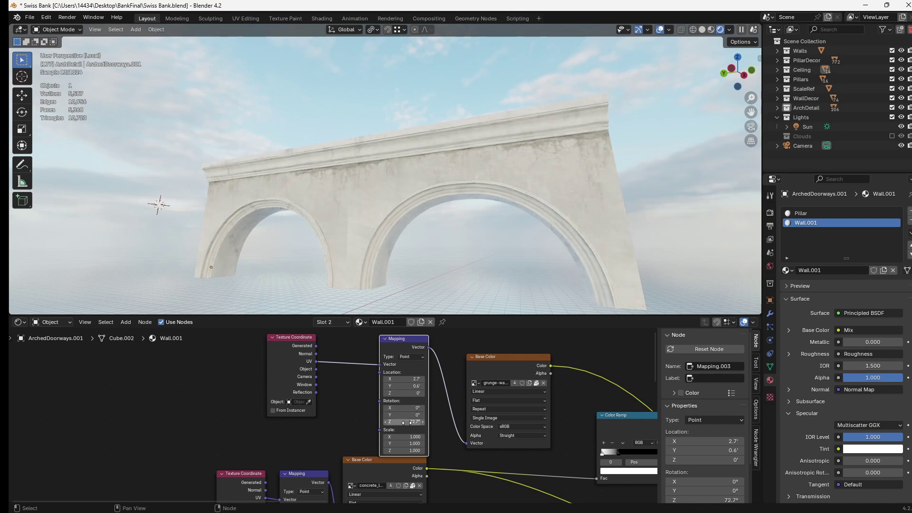
pyautogui.write('90')
pyautogui.press('Return')
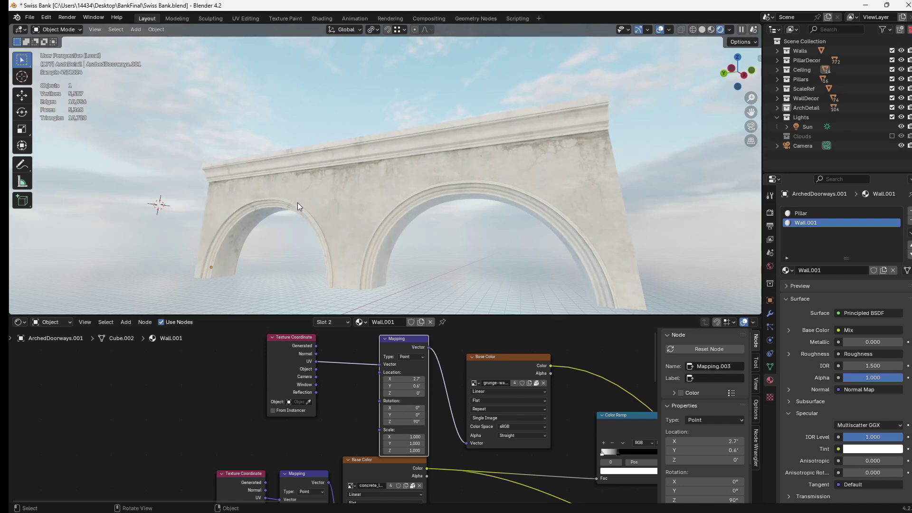
# Set the factor of the second Mix node, which blends in the grunge-wall texture, to 0.433
pyautogui.moveTo(297, 202)
pyautogui.mouseDown(button='middle')
pyautogui.moveTo(335, 199)
pyautogui.moveTo(301, 214)
pyautogui.moveTo(349, 229)
pyautogui.moveTo(309, 215)
pyautogui.mouseUp(button='middle')
pyautogui.scroll(3, 351, 230)
pyautogui.scroll(-3, 309, 215)
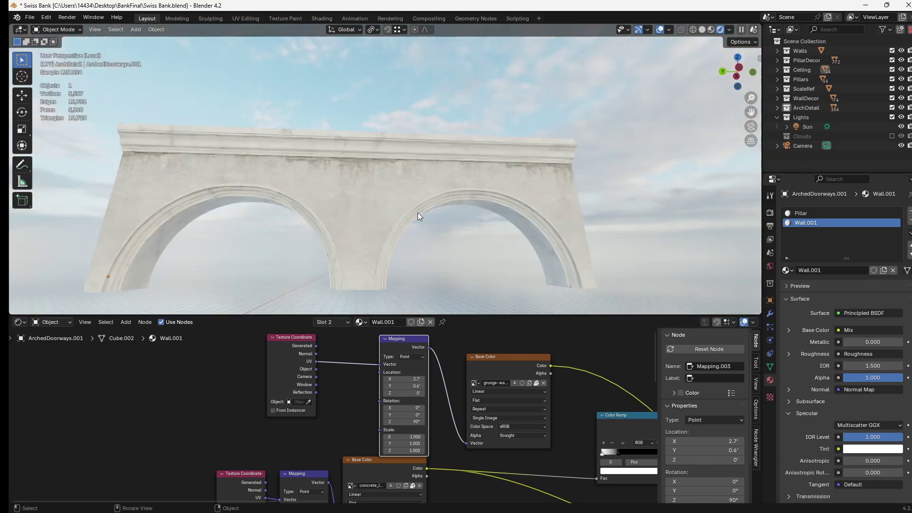
pyautogui.moveTo(417, 212); pyautogui.dragTo(400, 219, button='middle')
pyautogui.scroll(-9, 528, 428)
pyautogui.moveTo(528, 429); pyautogui.dragTo(290, 332, button='middle')
pyautogui.scroll(4, 414, 395)
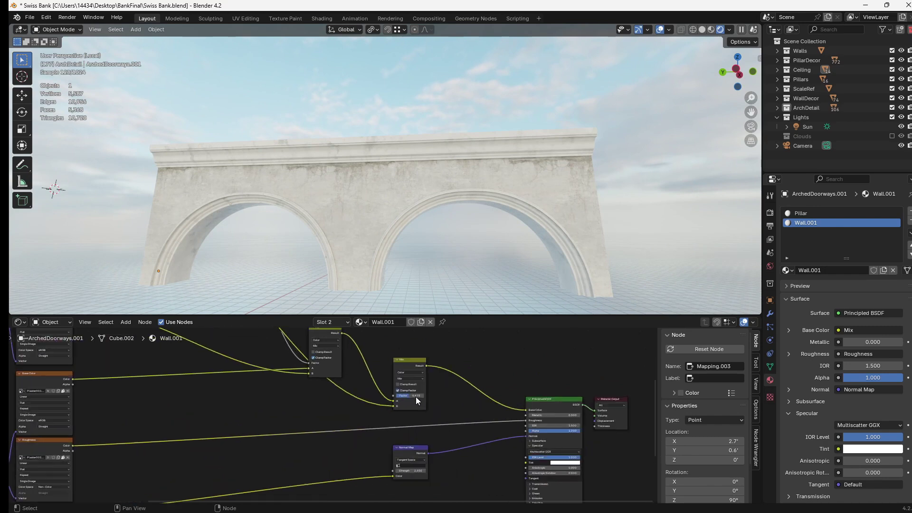
pyautogui.scroll(2, 415, 397)
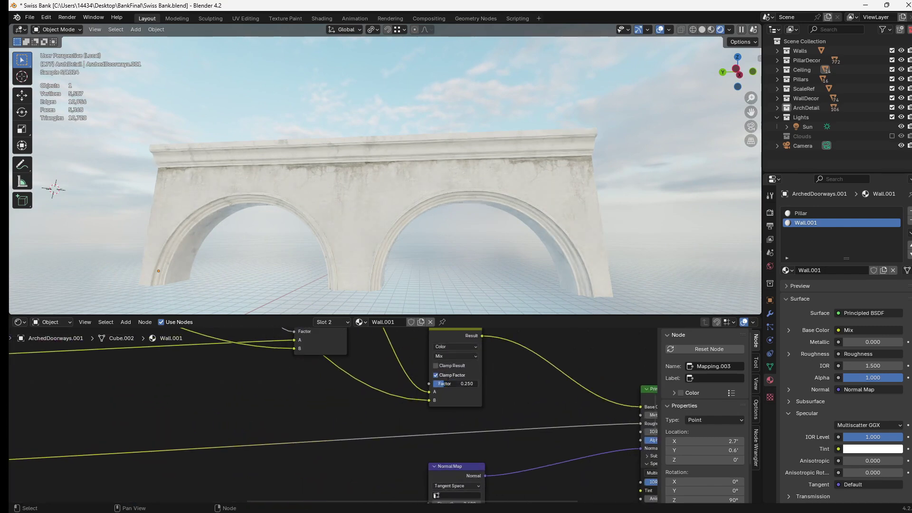
pyautogui.moveTo(444, 384)
pyautogui.mouseDown()
pyautogui.moveTo(478, 384)
pyautogui.moveTo(459, 384)
pyautogui.mouseUp()
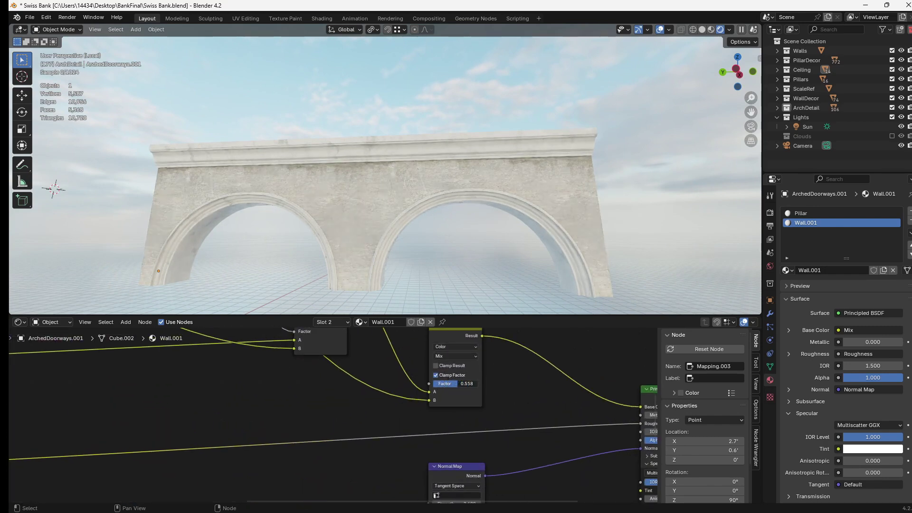
pyautogui.scroll(4, 389, 278)
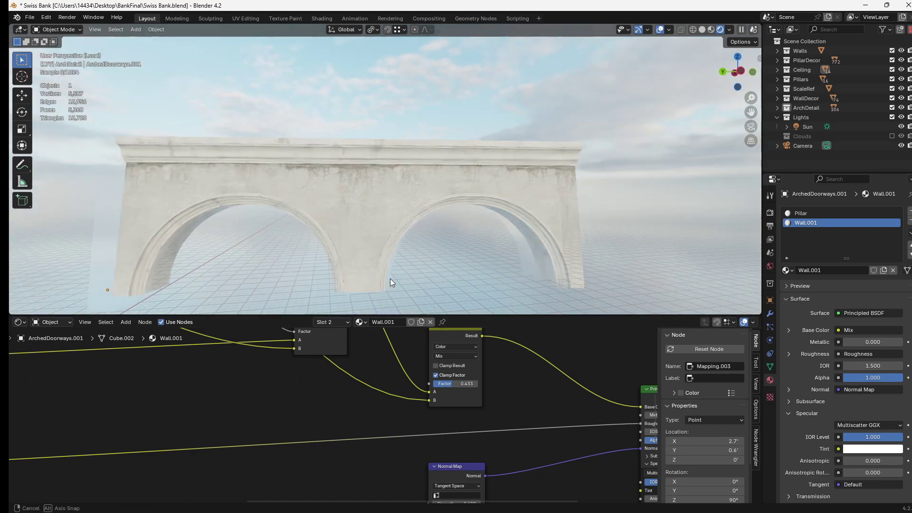
# Duplicate the second Mix node and insert the copy between the plaster image's color and the first Mix node's A input
pyautogui.scroll(-3, 446, 380)
pyautogui.click(421, 400)
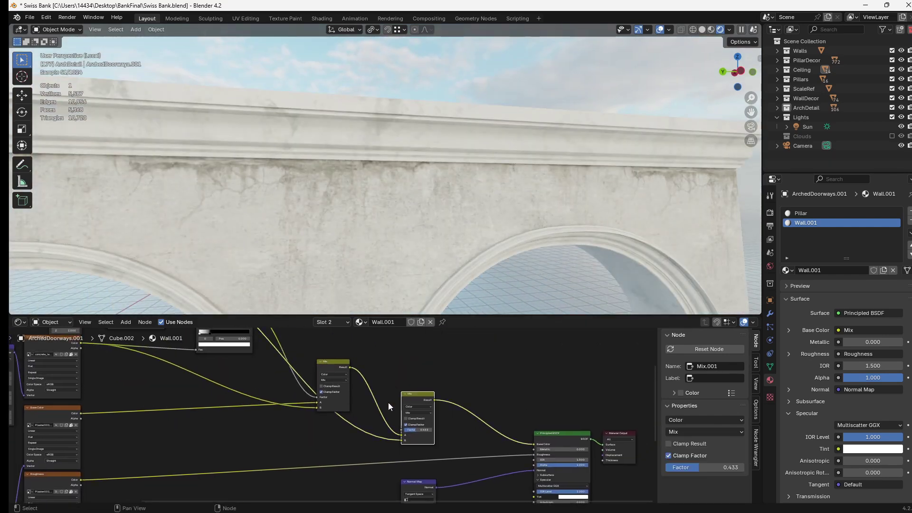
pyautogui.moveTo(327, 377); pyautogui.dragTo(457, 402, button='middle')
pyautogui.moveTo(457, 386); pyautogui.dragTo(492, 377)
pyautogui.click(554, 434)
pyautogui.hotkey('shift', 'd')
pyautogui.click(365, 423)
pyautogui.moveTo(365, 423); pyautogui.dragTo(401, 423, button='middle')
pyautogui.moveTo(391, 420); pyautogui.dragTo(389, 418)
pyautogui.moveTo(349, 433); pyautogui.dragTo(381, 430, button='middle')
# Connect the grunge-wall image's color to the duplicated Mix node's B input
pyautogui.click(226, 449)
pyautogui.scroll(1, 368, 425)
pyautogui.scroll(-2, 381, 430)
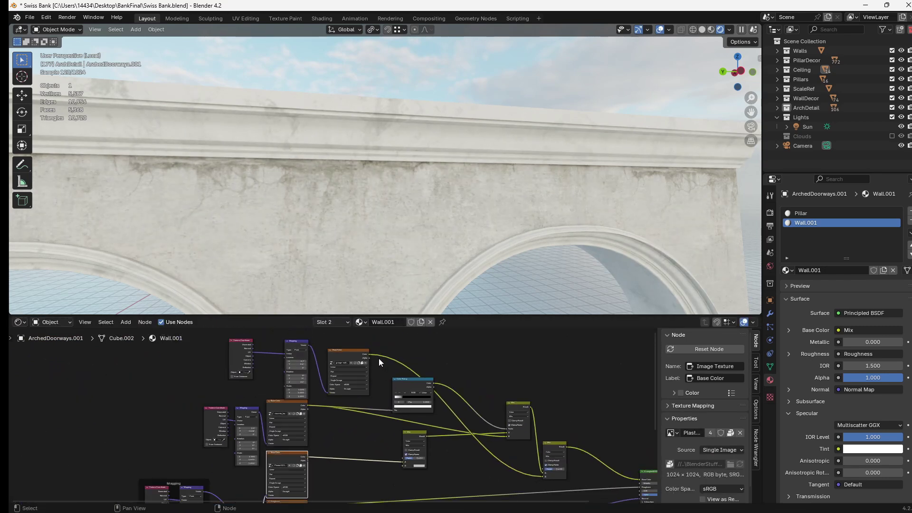
pyautogui.moveTo(369, 355); pyautogui.dragTo(402, 465)
pyautogui.moveTo(452, 448); pyautogui.dragTo(339, 429, button='middle')
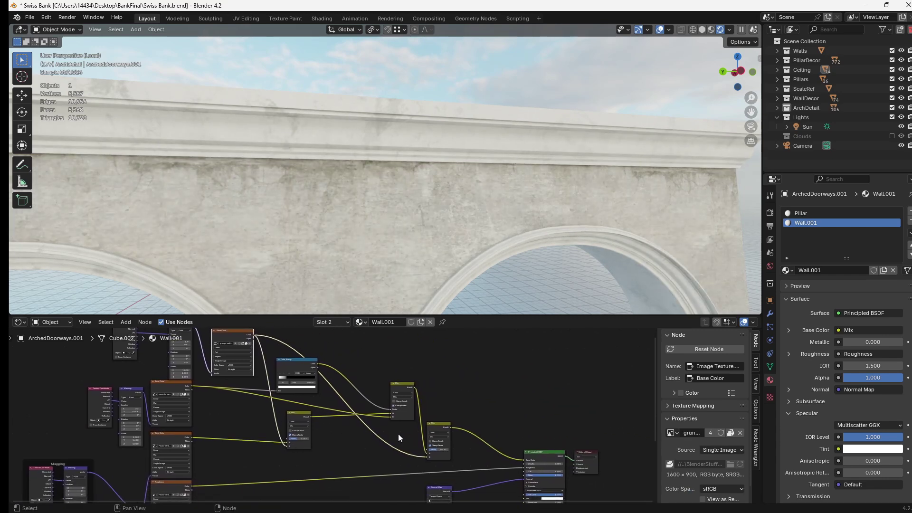
# Remove the old second Mix node and connect the leak-masked Mix result directly to the Principled BSDF's Base Color
pyautogui.click(431, 373)
pyautogui.scroll(2, 270, 403)
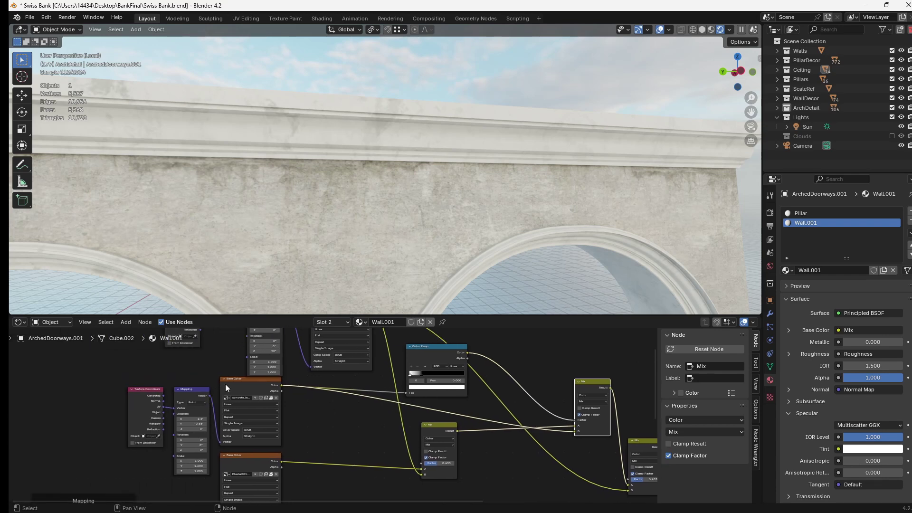
pyautogui.keyDown('ctrl'); pyautogui.keyDown('shift'); pyautogui.click(586, 397); pyautogui.keyUp('shift'); pyautogui.keyUp('ctrl')
pyautogui.moveTo(586, 397); pyautogui.dragTo(371, 345, button='middle')
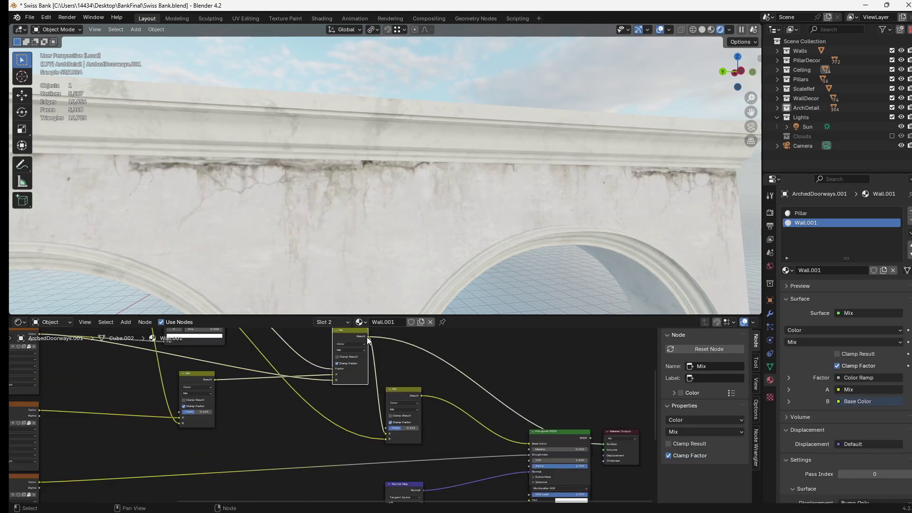
pyautogui.moveTo(368, 337); pyautogui.dragTo(520, 443)
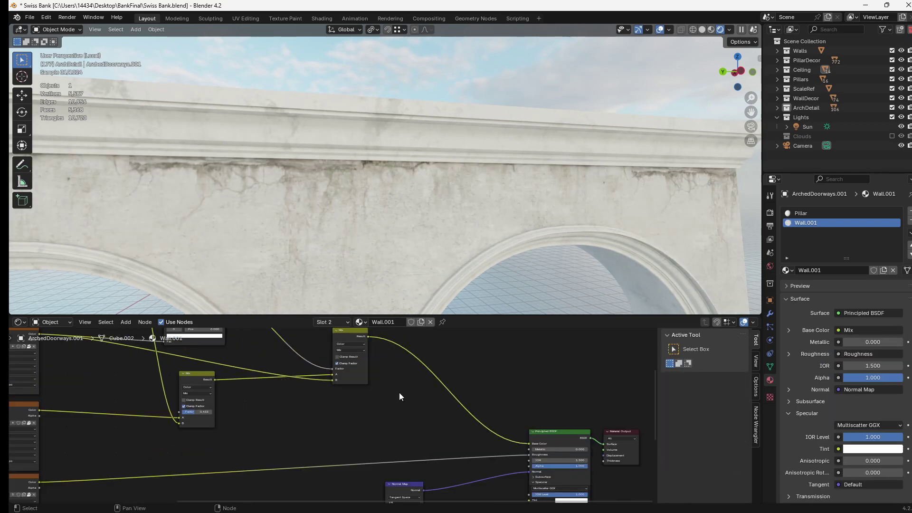
pyautogui.moveTo(368, 368); pyautogui.dragTo(419, 409, button='middle')
pyautogui.scroll(2, 419, 409)
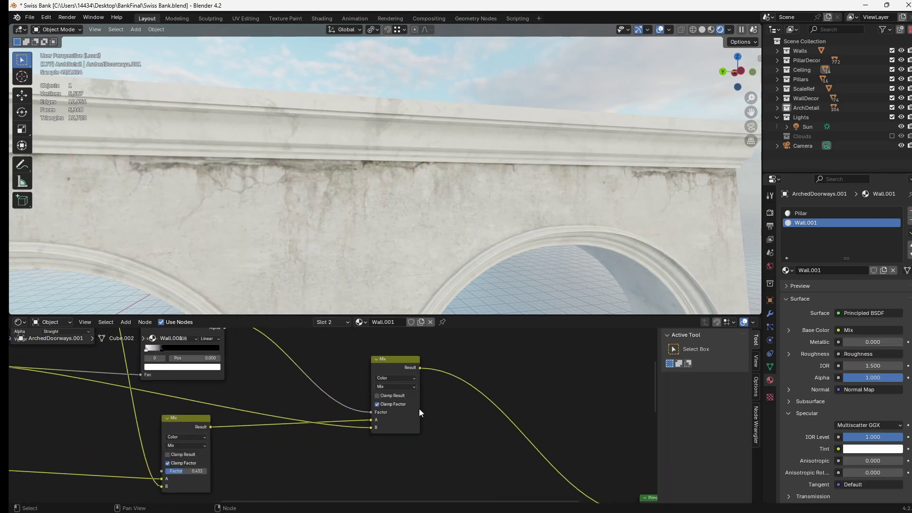
# Preview the plaster and grunge-wall Mix on the arch, raise its factor, and show the Principled BSDF again
pyautogui.click(390, 368)
pyautogui.scroll(-6, 552, 221)
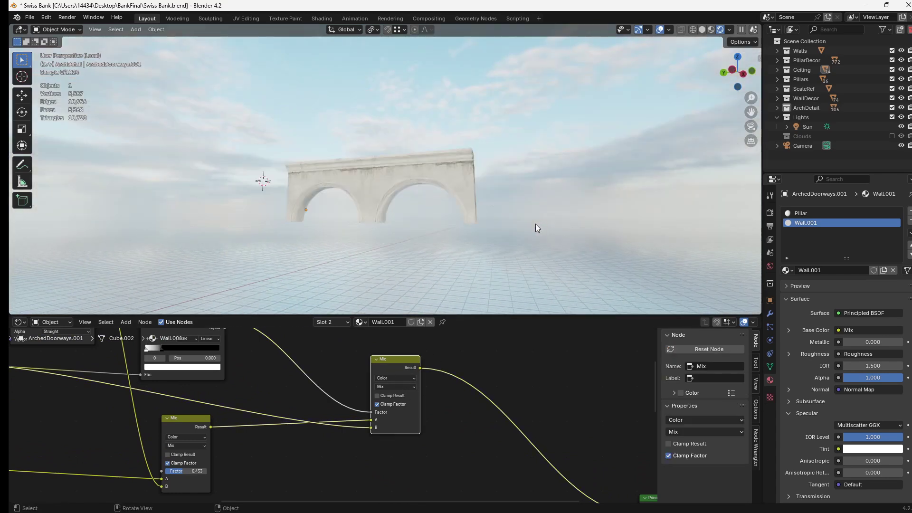
pyautogui.scroll(5, 415, 217)
pyautogui.moveTo(348, 380); pyautogui.dragTo(416, 380, button='middle')
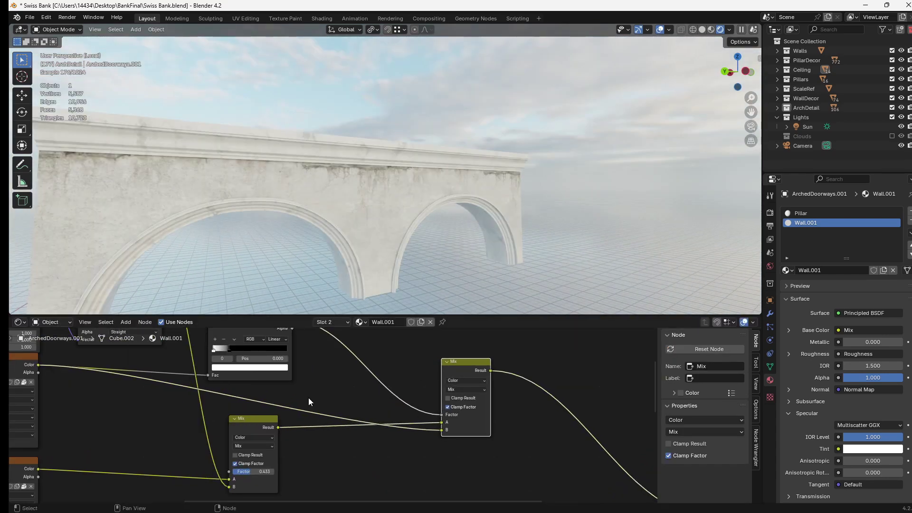
pyautogui.moveTo(309, 398); pyautogui.dragTo(312, 412, button='middle')
pyautogui.keyDown('ctrl'); pyautogui.keyDown('shift'); pyautogui.click(330, 401); pyautogui.keyUp('shift'); pyautogui.keyUp('ctrl')
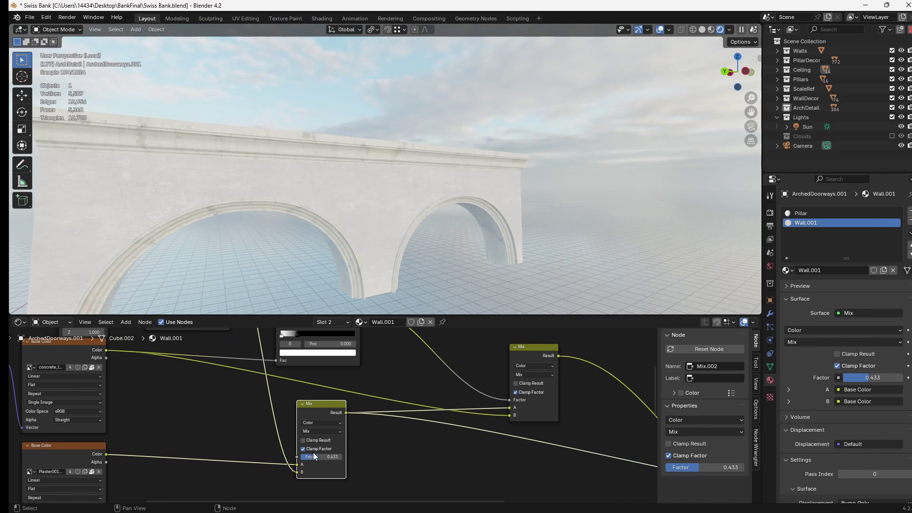
pyautogui.moveTo(313, 457); pyautogui.dragTo(342, 456)
pyautogui.moveTo(387, 216); pyautogui.dragTo(344, 218, button='middle')
pyautogui.scroll(5, 347, 220)
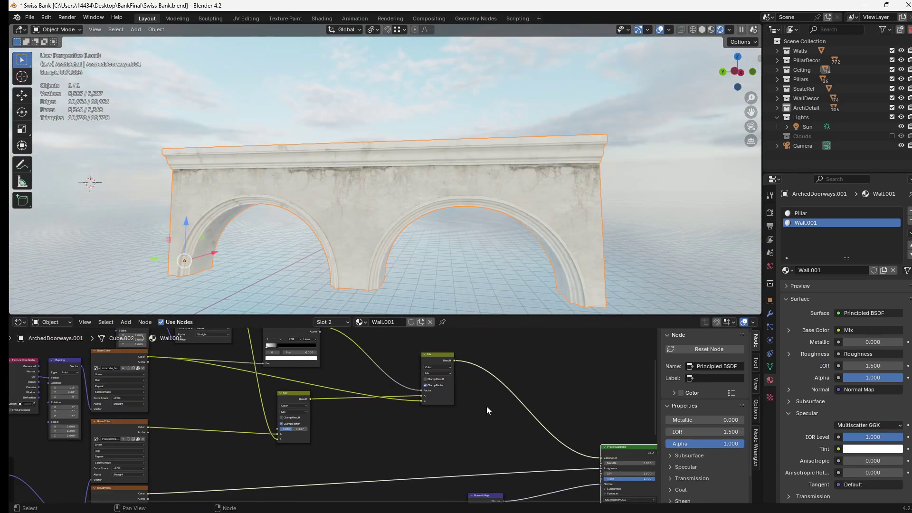
pyautogui.moveTo(487, 406); pyautogui.dragTo(441, 406, button='middle')
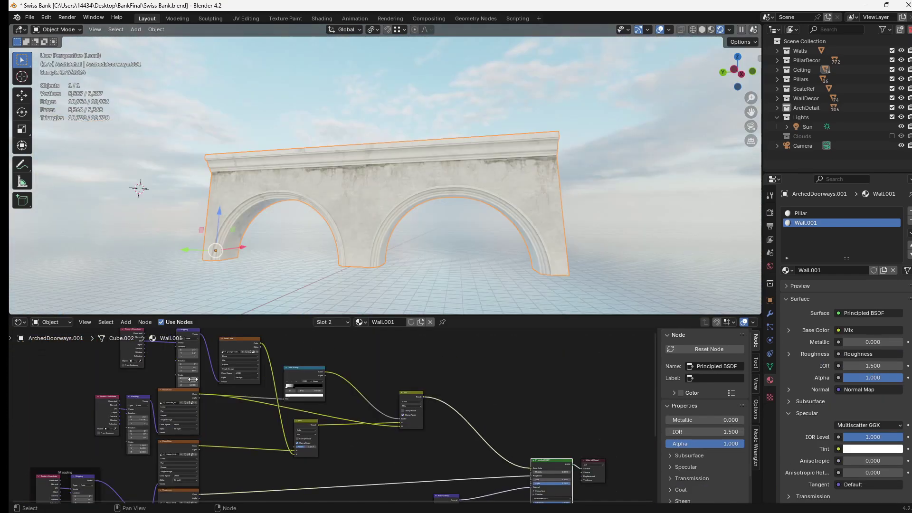
# Duplicate the concrete leak image node as an empty image node with its own Mapping and Texture Coordinate nodes
pyautogui.click(177, 392)
pyautogui.hotkey('shift', 'd')
pyautogui.click(415, 353)
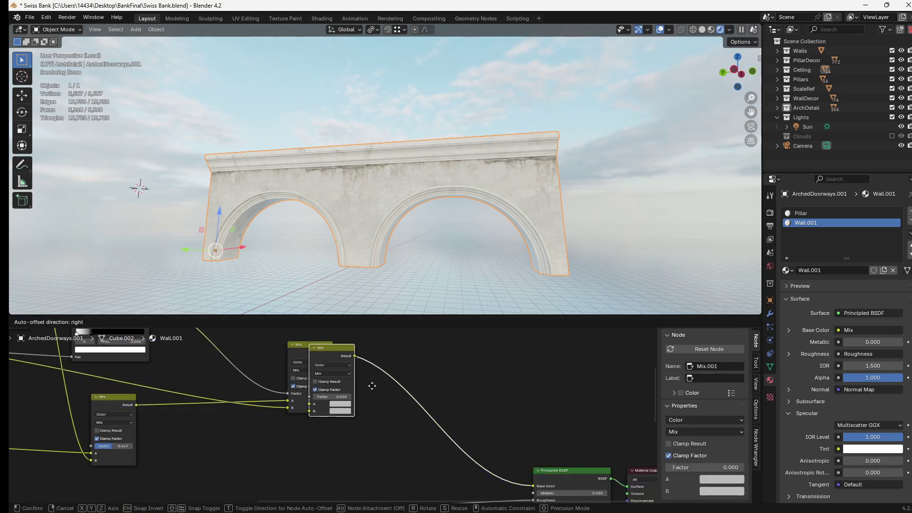
# Insert a new Mix Color node before the Principled BSDF's Base Color and connect the empty image node's color to its B input
pyautogui.click(505, 419)
pyautogui.scroll(-2, 396, 347)
pyautogui.moveTo(392, 340); pyautogui.dragTo(384, 426, button='middle')
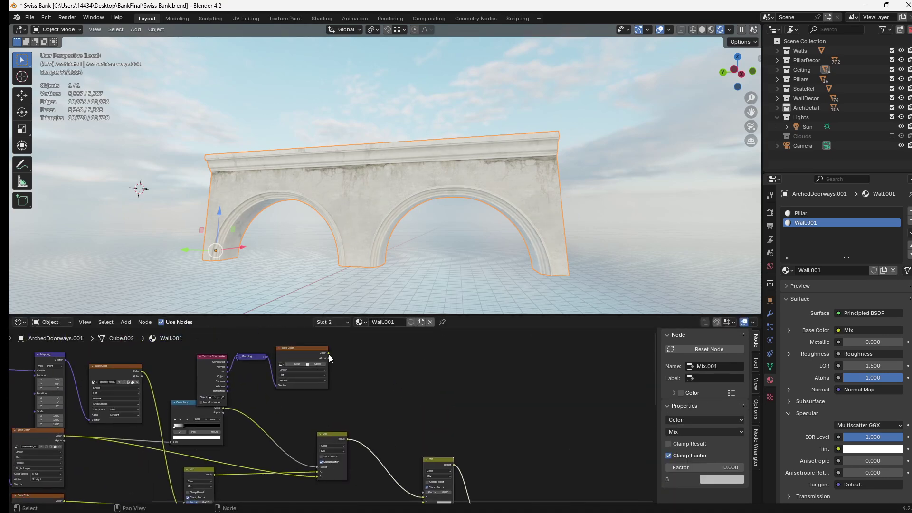
pyautogui.moveTo(329, 354); pyautogui.dragTo(424, 468)
pyautogui.moveTo(400, 395); pyautogui.dragTo(422, 452, button='middle')
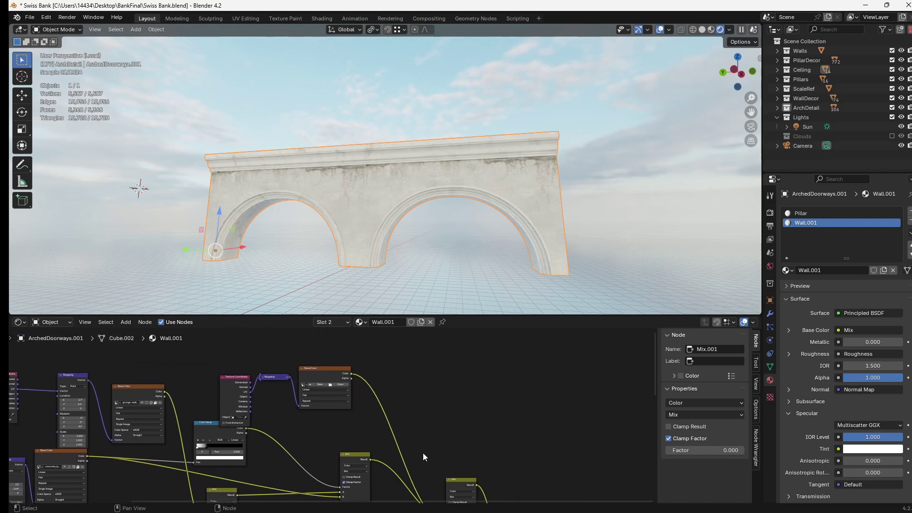
# Load thumb-large-Dirt_Bottom-3931.jpg into the empty image node and preview it on the arch
pyautogui.scroll(2, 424, 457)
pyautogui.click(340, 384)
pyautogui.click(394, 315)
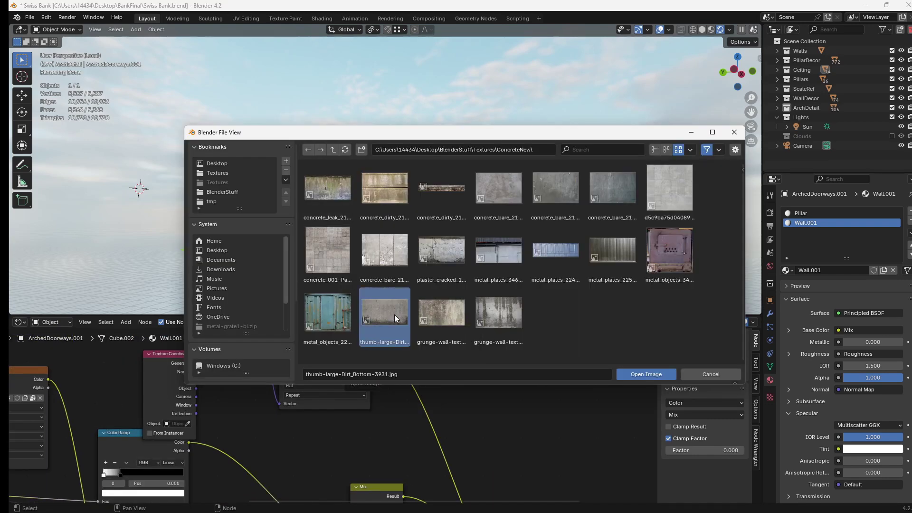
pyautogui.doubleClick(394, 314)
pyautogui.scroll(2, 346, 203)
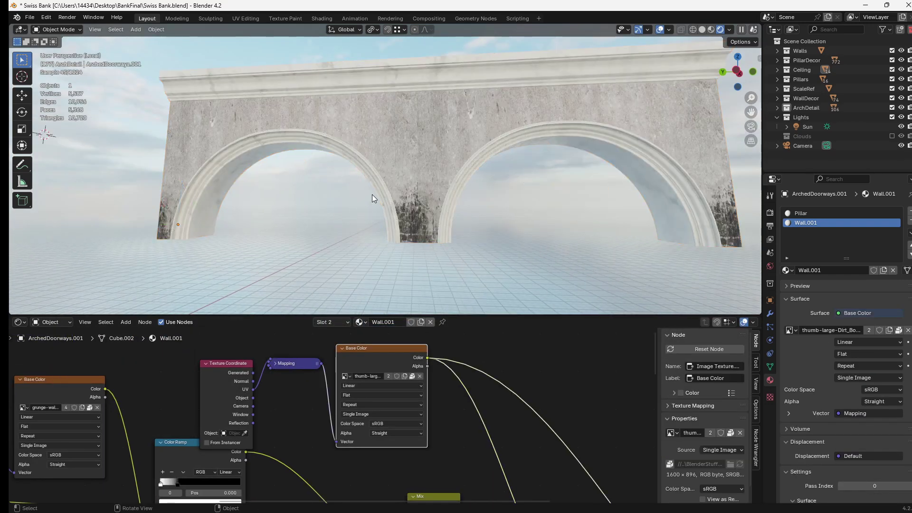
# Reposition the last Mix node, show the Principled BSDF on the arch again, and try adjusting that Mix node's factor
pyautogui.scroll(-10, 444, 435)
pyautogui.moveTo(454, 468); pyautogui.dragTo(374, 375, button='middle')
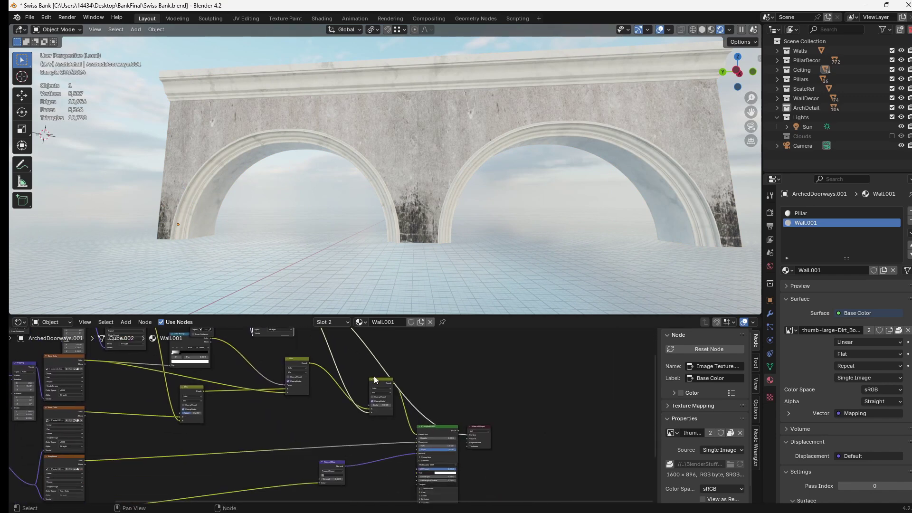
pyautogui.scroll(6, 413, 381)
pyautogui.moveTo(412, 361); pyautogui.dragTo(384, 381)
pyautogui.keyDown('ctrl'); pyautogui.keyDown('shift'); pyautogui.click(487, 434); pyautogui.keyUp('shift'); pyautogui.keyUp('ctrl')
pyautogui.moveTo(380, 421); pyautogui.dragTo(420, 456, button='middle')
pyautogui.scroll(2, 420, 456)
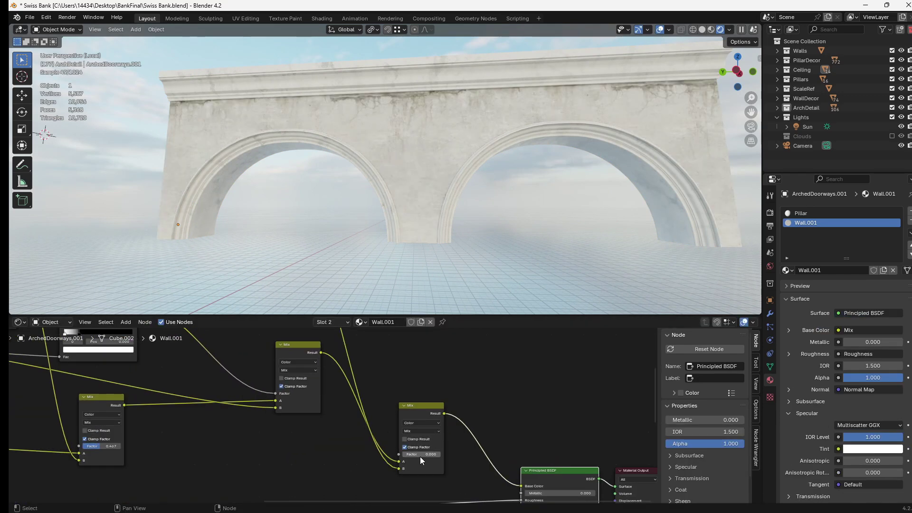
pyautogui.moveTo(420, 455)
pyautogui.mouseDown()
pyautogui.moveTo(458, 455)
pyautogui.moveTo(403, 454)
pyautogui.mouseUp()
# Add a Color Ramp fed by the dirt image's color and connect its color output to the last Mix node's Factor
pyautogui.moveTo(328, 371); pyautogui.dragTo(422, 430, button='middle')
pyautogui.hotkey('shift', 'a')
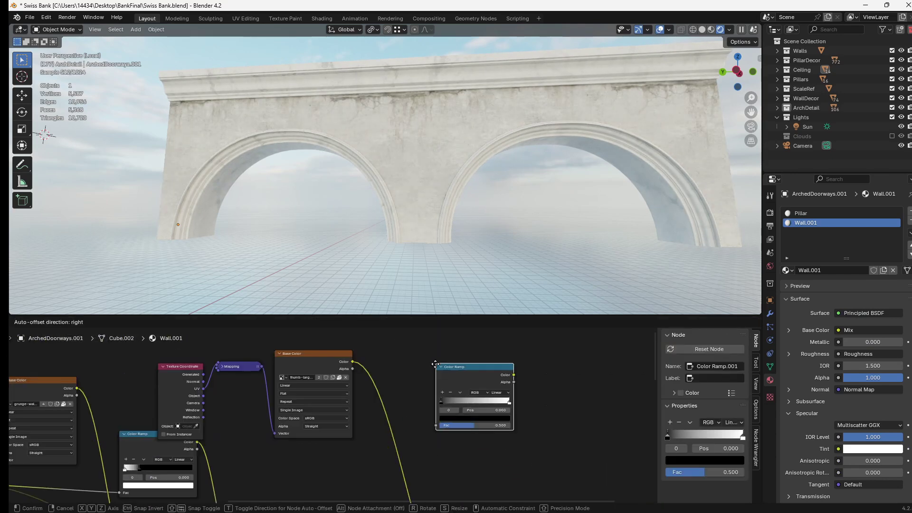
pyautogui.click(435, 365)
pyautogui.moveTo(353, 362); pyautogui.dragTo(431, 422)
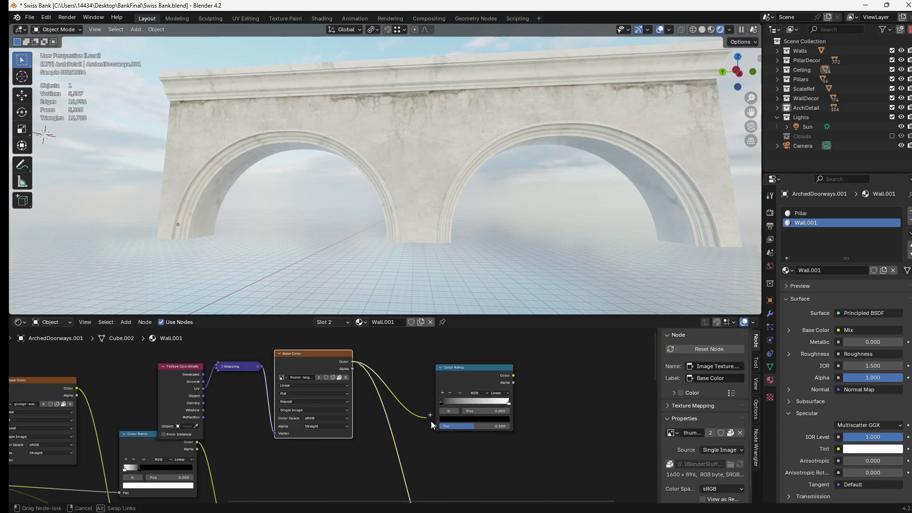
pyautogui.scroll(-2, 467, 365)
pyautogui.moveTo(457, 374); pyautogui.dragTo(416, 485)
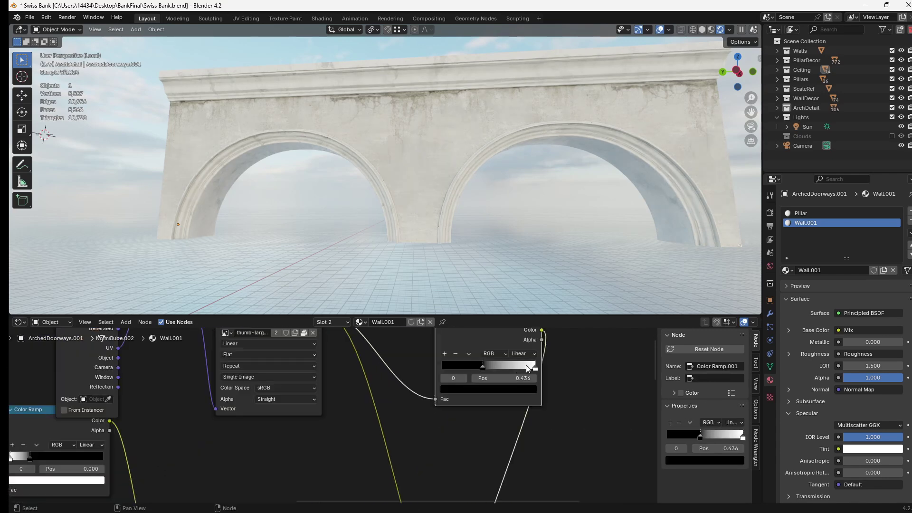
# Flip the dirt Color Ramp to white-to-black with the black stop at 0.141, preview the mask, and show the Principled BSDF again
pyautogui.moveTo(529, 367); pyautogui.dragTo(461, 365)
pyautogui.scroll(-6, 476, 366)
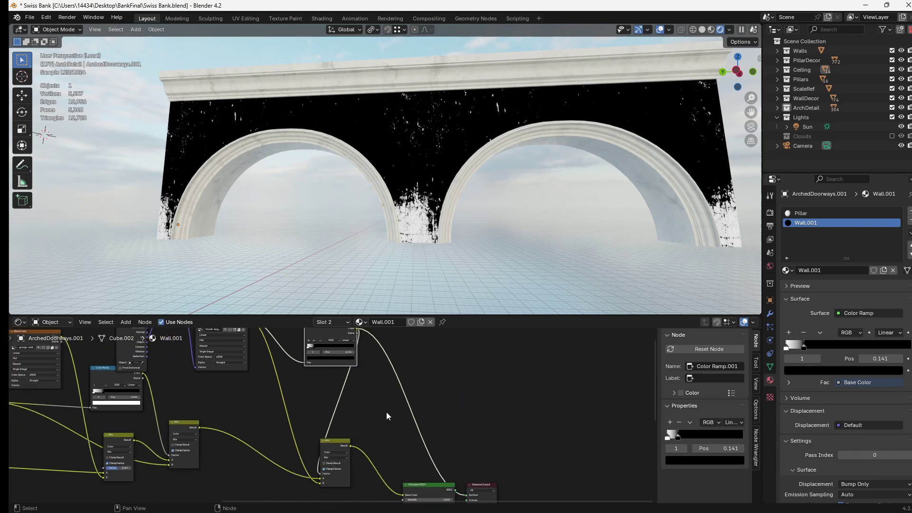
pyautogui.click(412, 477)
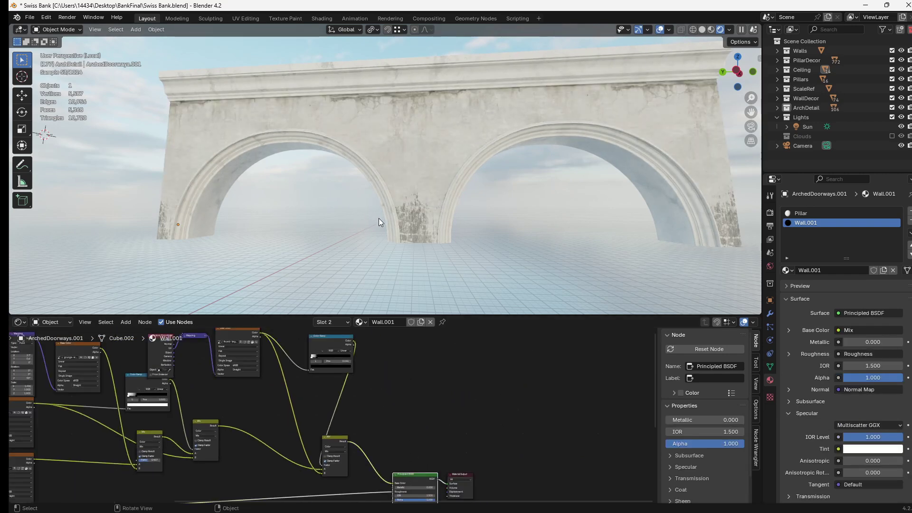
# Compare the weathered arch with the plain plaster color in Base Color, and reconnect the last Mix result to Base Color
pyautogui.moveTo(383, 208); pyautogui.dragTo(356, 170, button='middle')
pyautogui.scroll(-6, 439, 199)
pyautogui.moveTo(427, 173); pyautogui.dragTo(444, 193, button='middle')
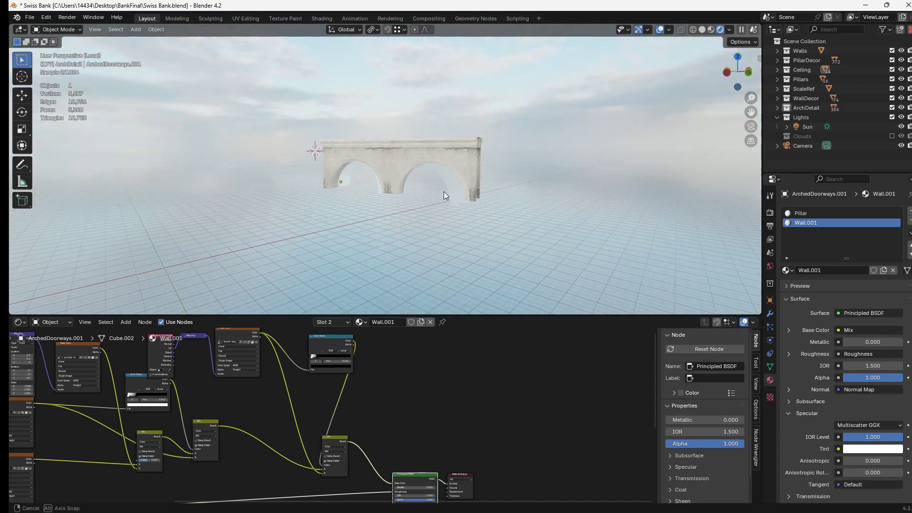
pyautogui.scroll(7, 445, 193)
pyautogui.click(444, 195)
pyautogui.moveTo(218, 461); pyautogui.dragTo(327, 424, button='middle')
pyautogui.scroll(-4, 327, 424)
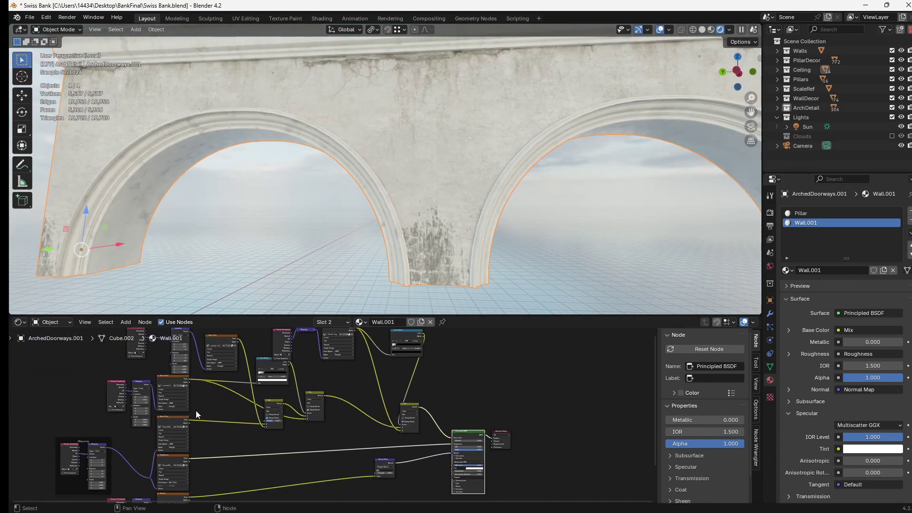
pyautogui.moveTo(189, 420); pyautogui.dragTo(452, 437)
pyautogui.moveTo(418, 406); pyautogui.dragTo(449, 437)
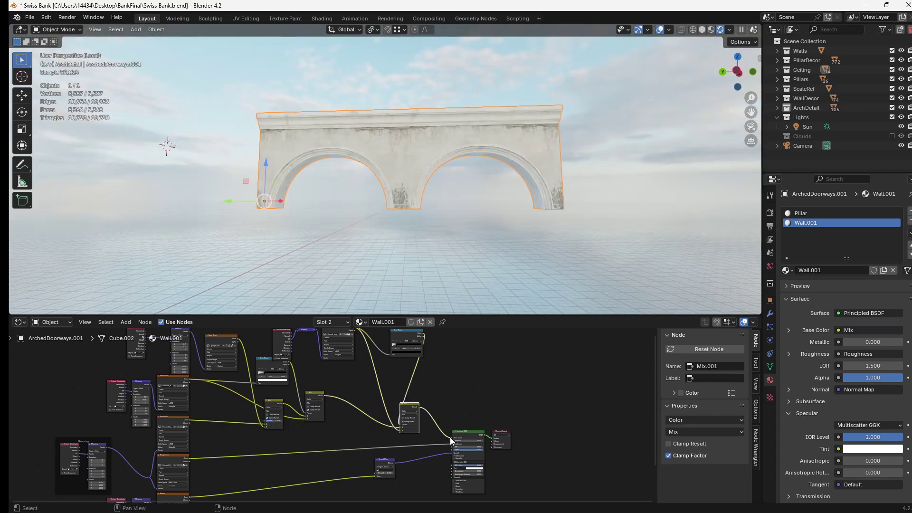
pyautogui.moveTo(450, 437); pyautogui.dragTo(424, 412, button='middle')
pyautogui.scroll(4, 420, 196)
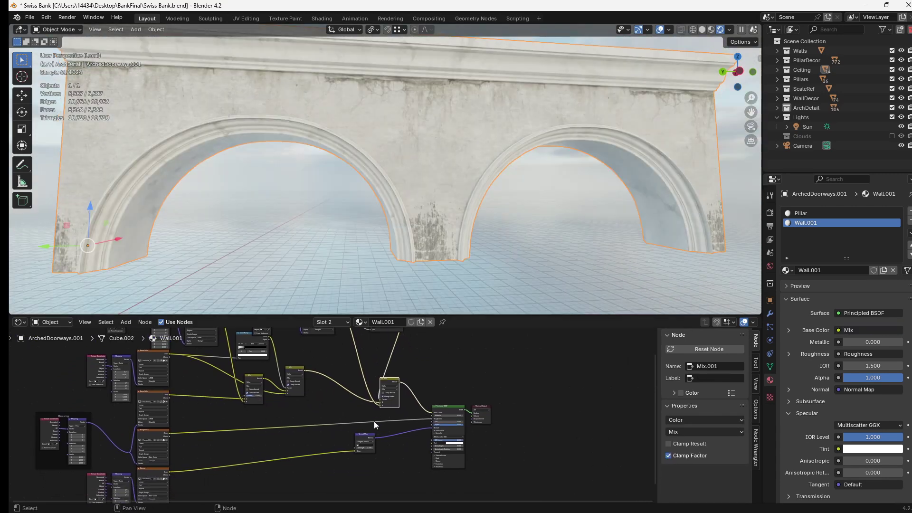
# Replace the Normal Map with a Bump node, feeding the last Mix result into Height and the bump output into the shader's Normal
pyautogui.moveTo(373, 439); pyautogui.dragTo(411, 441)
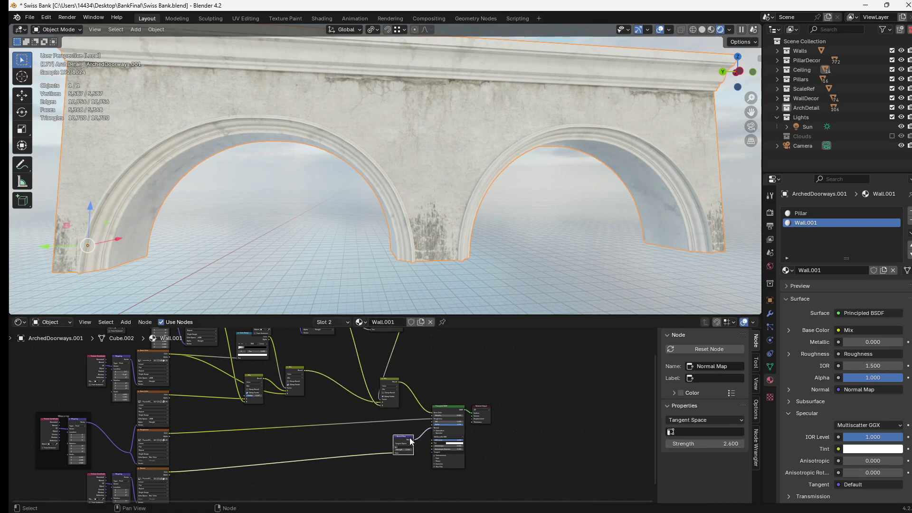
pyautogui.scroll(2, 412, 441)
pyautogui.press('x')
pyautogui.hotkey('shift', 'a')
pyautogui.click(383, 325)
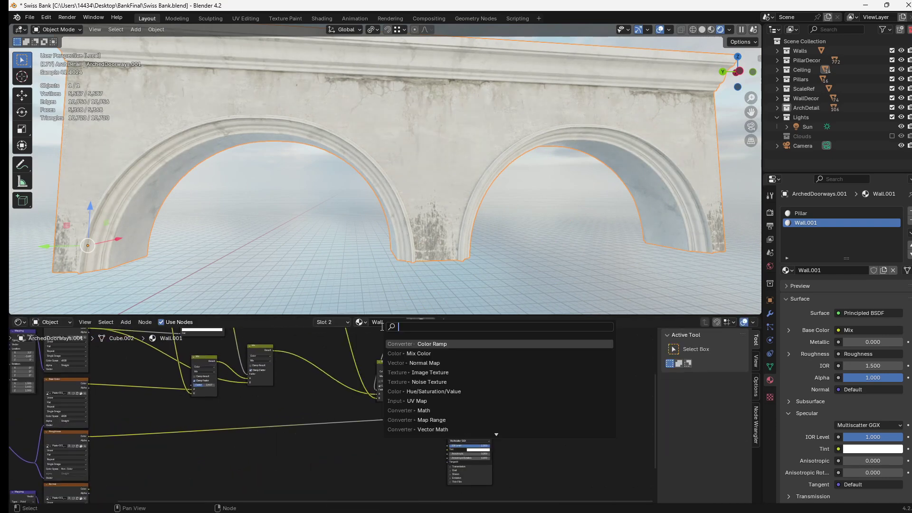
pyautogui.write('bump')
pyautogui.press('Return')
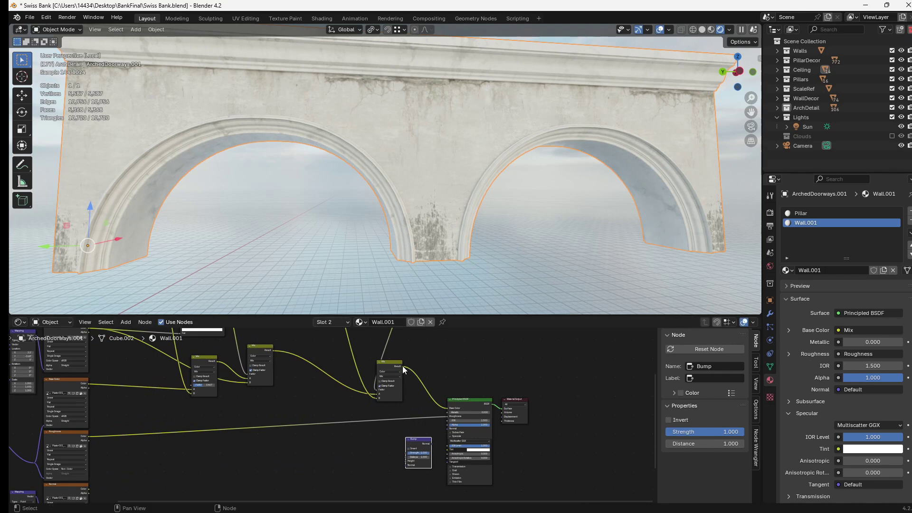
pyautogui.moveTo(403, 365); pyautogui.dragTo(448, 429)
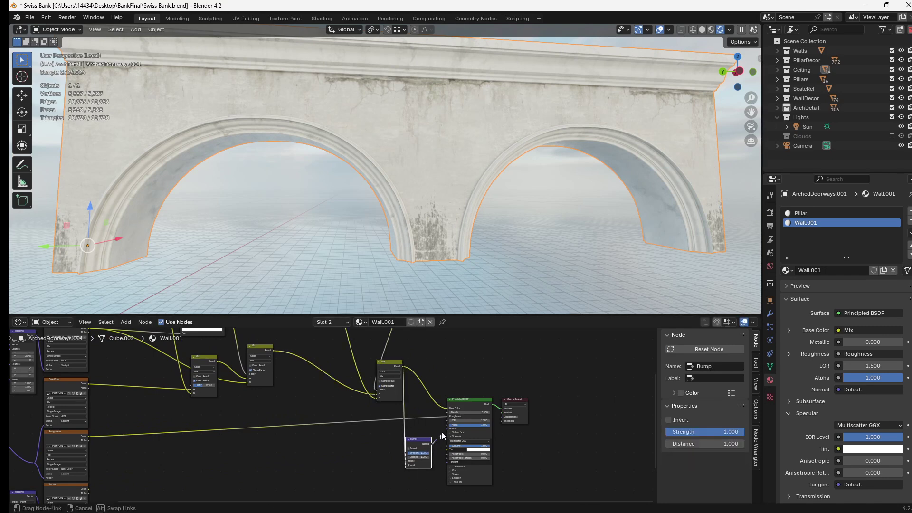
# Set the Bump node's distance to 0.1
pyautogui.moveTo(439, 304); pyautogui.dragTo(412, 221, button='middle')
pyautogui.moveTo(408, 273); pyautogui.dragTo(407, 257, button='middle')
pyautogui.moveTo(407, 447); pyautogui.dragTo(389, 375, button='middle')
pyautogui.scroll(4, 389, 375)
pyautogui.scroll(1, 389, 380)
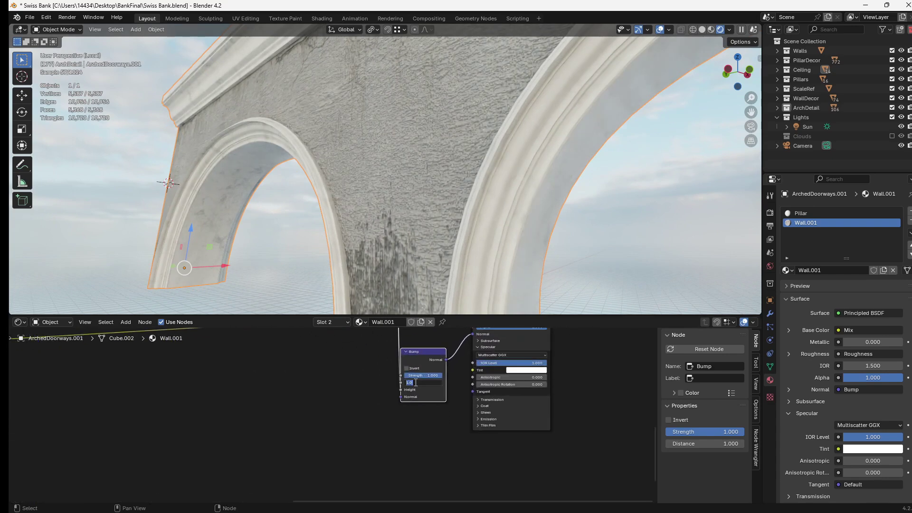
pyautogui.press('Return')
# Examine the bump relief on the isolated arch up close and bring back the full bank scene around it
pyautogui.moveTo(392, 178); pyautogui.dragTo(375, 227, button='middle')
pyautogui.scroll(3, 368, 159)
pyautogui.keyDown('shift'); pyautogui.moveTo(367, 156); pyautogui.dragTo(359, 172, button='middle'); pyautogui.keyUp('shift')
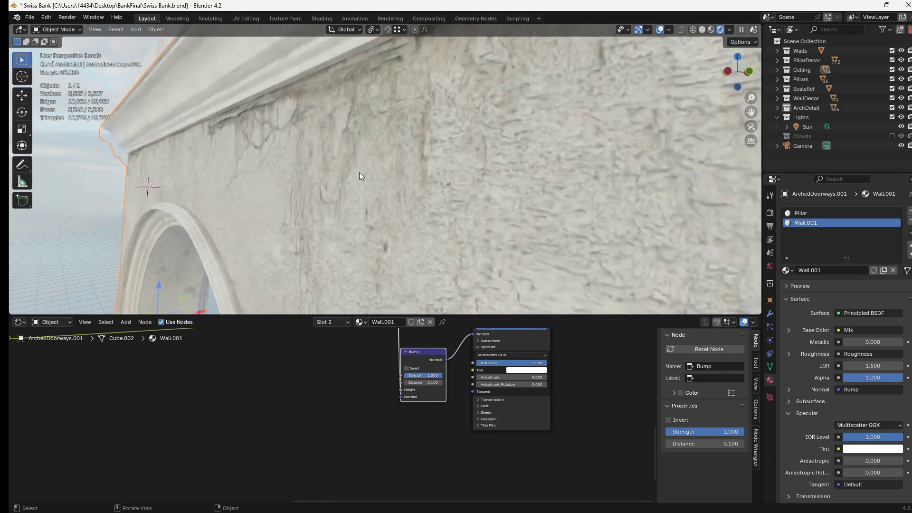
pyautogui.scroll(2, 359, 171)
pyautogui.moveTo(144, 144); pyautogui.dragTo(332, 183, button='middle')
pyautogui.click(518, 251)
pyautogui.moveTo(414, 232); pyautogui.dragTo(358, 160, button='middle')
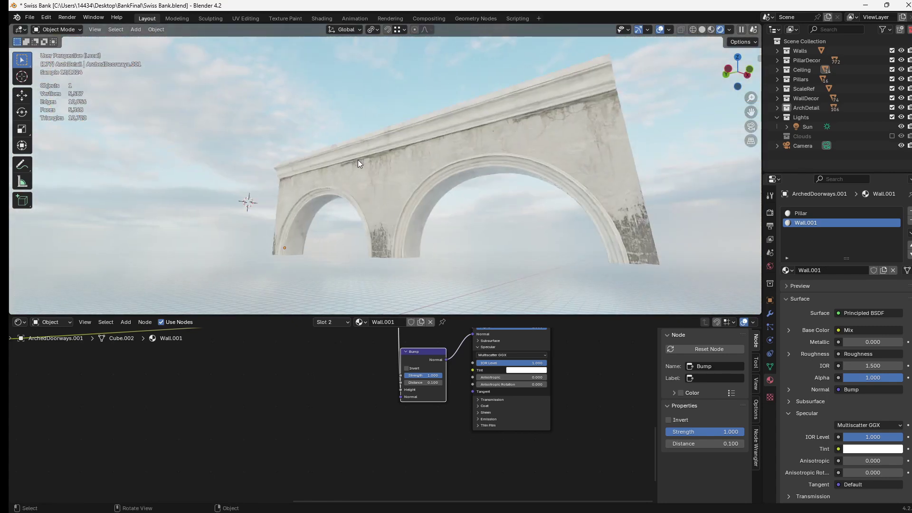
pyautogui.click(413, 190)
pyautogui.press('KP_Divide')
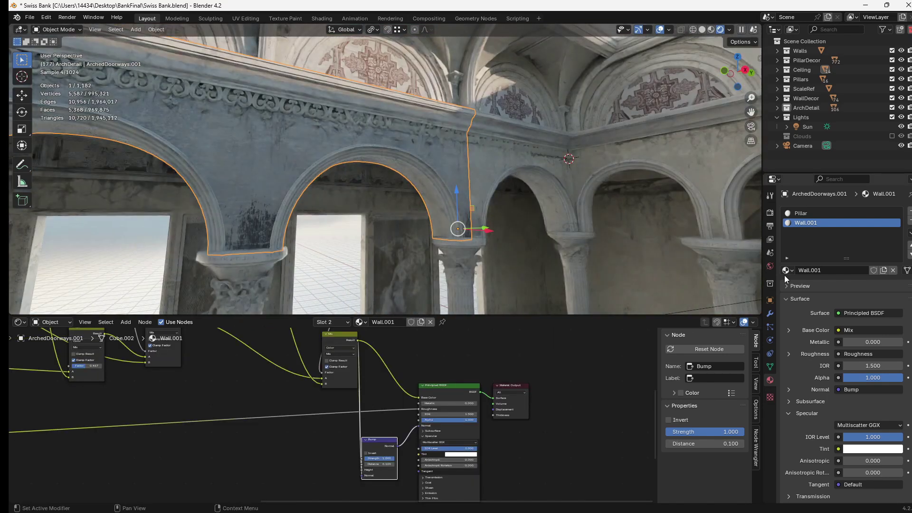
# Assign the existing Wall material to the arched doorways' second slot and check it against the neighbouring arches
pyautogui.click(786, 270)
pyautogui.write('wa')
pyautogui.click(803, 285)
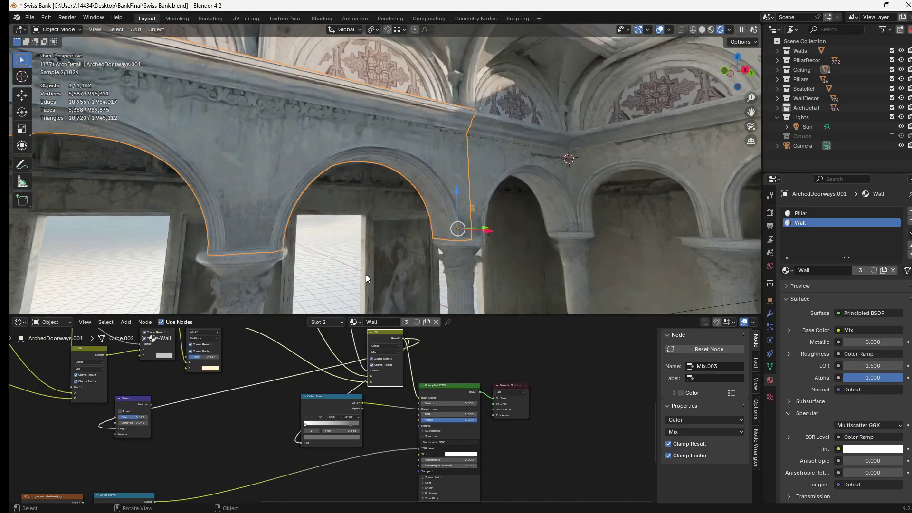
pyautogui.moveTo(371, 264); pyautogui.dragTo(434, 192, button='middle')
pyautogui.click(434, 192)
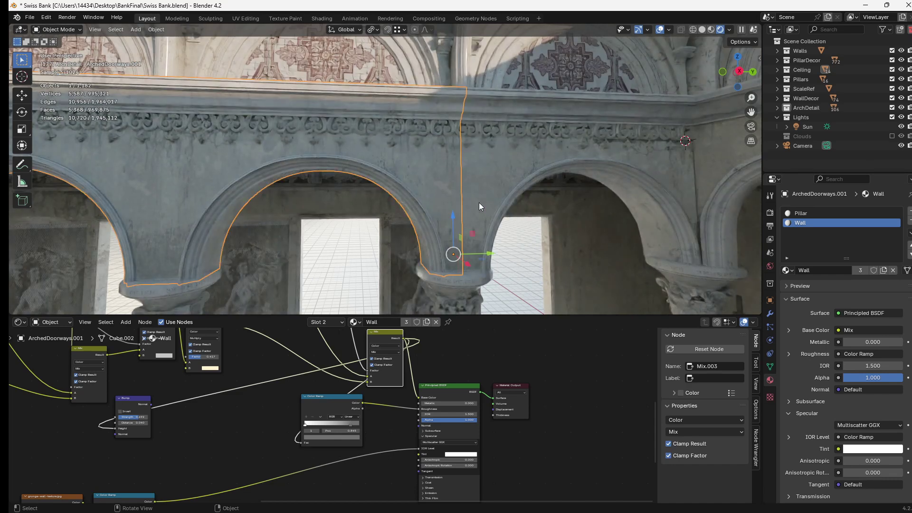
pyautogui.click(531, 265)
pyautogui.moveTo(531, 264); pyautogui.dragTo(553, 229, button='middle')
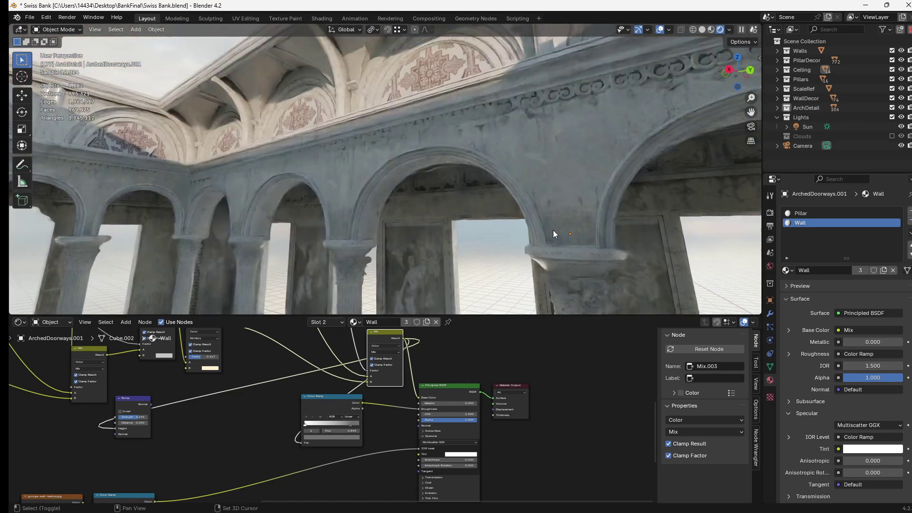
# Isolate the Shell object and face its Helvetia panels between the windows
pyautogui.click(408, 247)
pyautogui.press('KP_Divide')
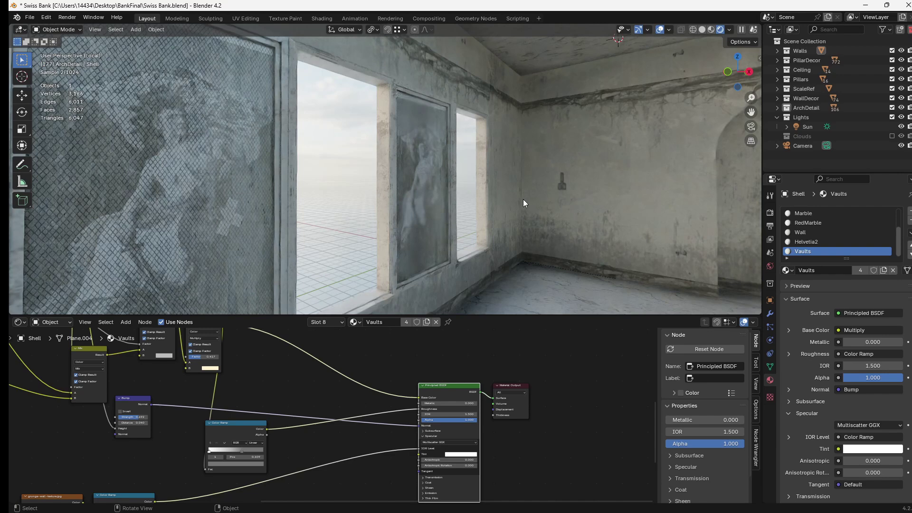
pyautogui.moveTo(523, 199); pyautogui.dragTo(374, 197, button='middle')
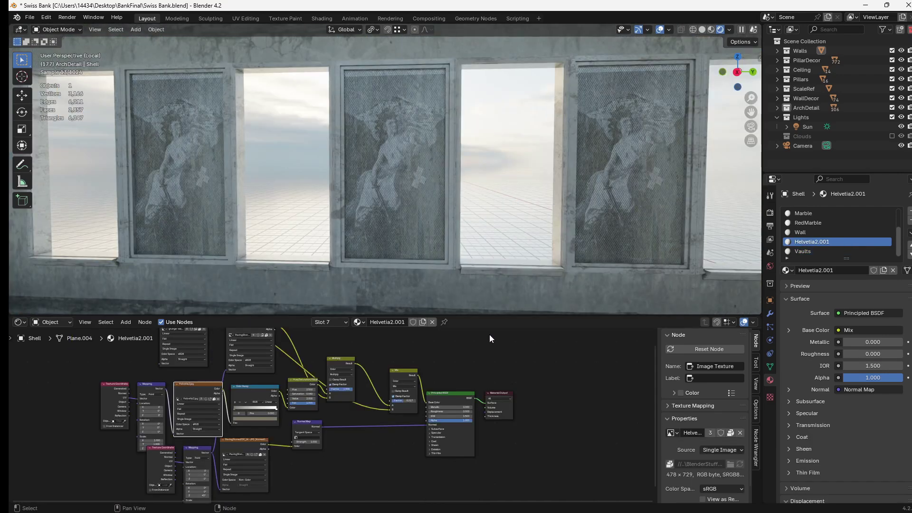
# Delete the overlay image, Color Ramp, hue/saturation, Multiply and Mix nodes from the Helvetia2.001 material
pyautogui.moveTo(319, 411); pyautogui.dragTo(421, 431, button='middle')
pyautogui.moveTo(306, 336); pyautogui.dragTo(304, 336)
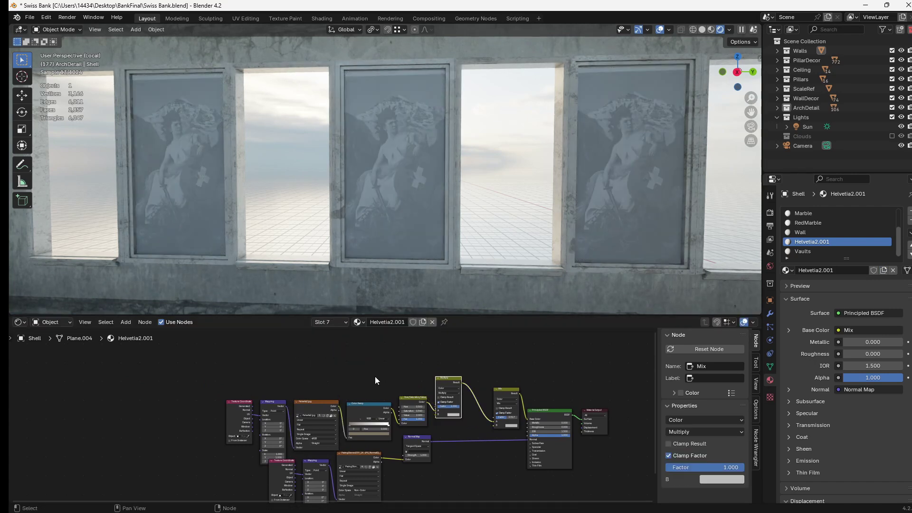
pyautogui.moveTo(374, 376); pyautogui.dragTo(512, 418)
pyautogui.press('x')
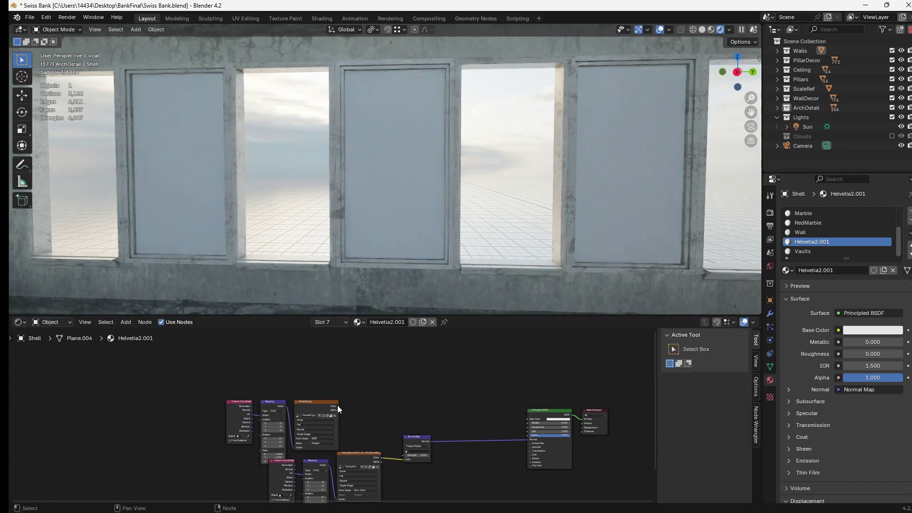
# Connect the Helvetia2.jpg color directly to Base Color and delete the Normal Map with its image and mapping nodes
pyautogui.moveTo(339, 406); pyautogui.dragTo(528, 419)
pyautogui.moveTo(409, 440); pyautogui.dragTo(445, 401, button='middle')
pyautogui.moveTo(393, 401); pyautogui.dragTo(447, 439)
pyautogui.press('x')
pyautogui.moveTo(295, 436); pyautogui.dragTo(451, 467)
pyautogui.press('x')
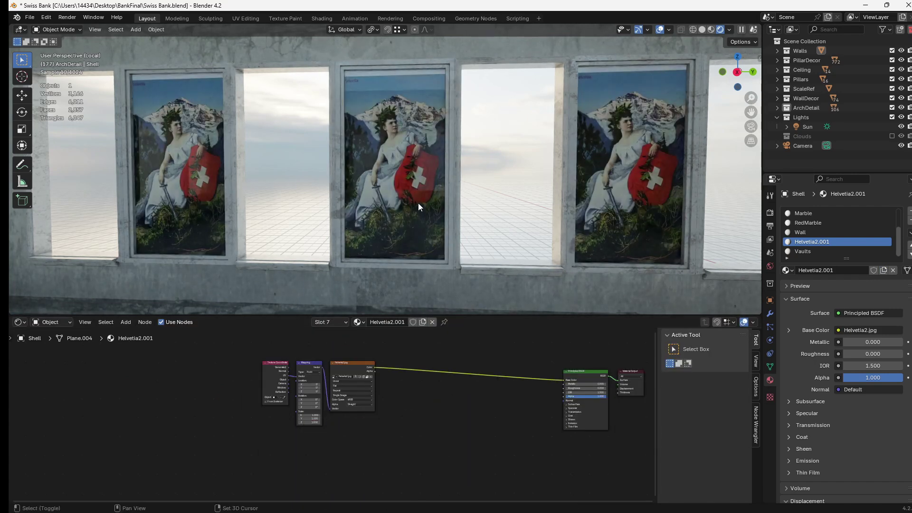
# Insert a Color Ramp between the Helvetia2.jpg image and the Principled BSDF's Base Color
pyautogui.scroll(5, 426, 239)
pyautogui.scroll(-4, 432, 230)
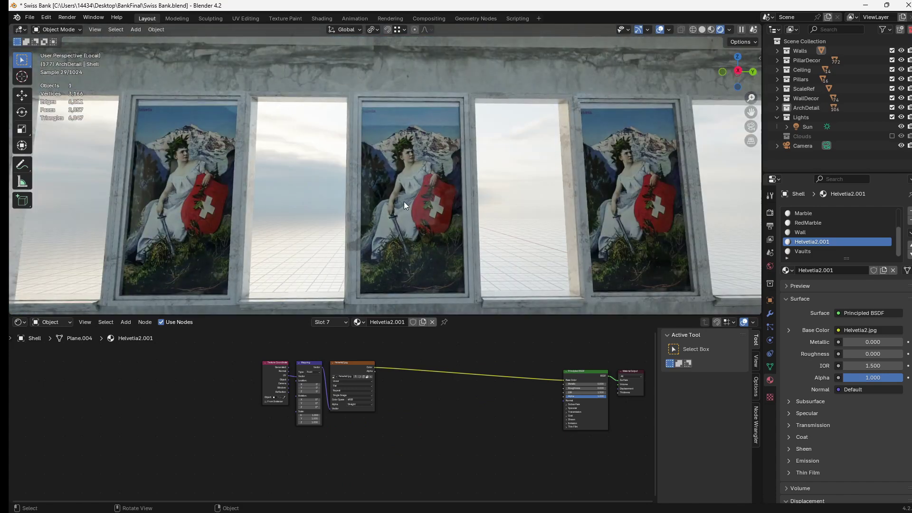
pyautogui.moveTo(404, 201); pyautogui.dragTo(427, 209, button='middle')
pyautogui.scroll(4, 466, 371)
pyautogui.hotkey('shift', 'a')
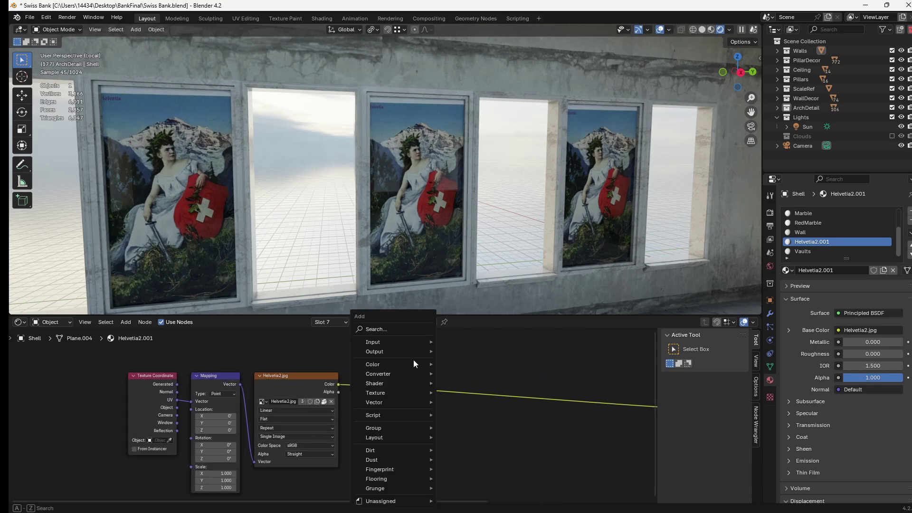
pyautogui.write('c')
pyautogui.click(428, 349)
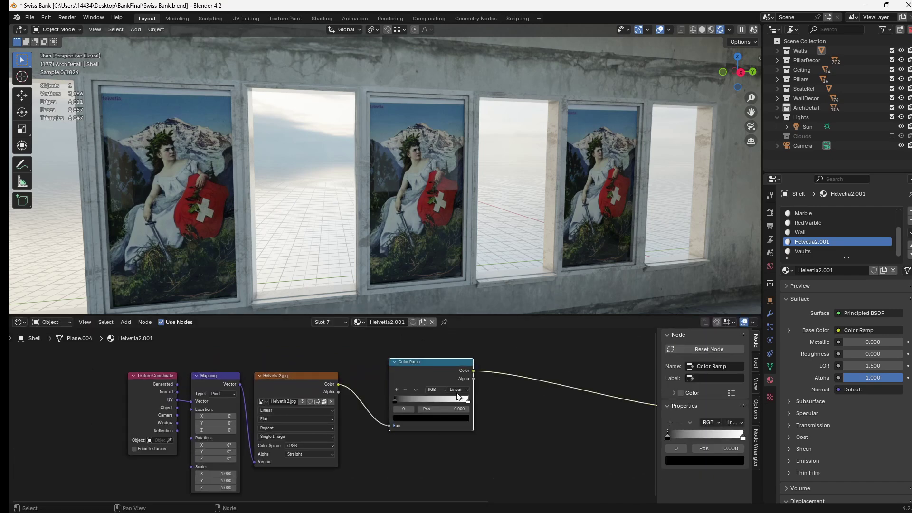
# Lighten the Color Ramp's black stop to a muted brown with a value of 0.154
pyautogui.click(424, 394)
pyautogui.scroll(3, 413, 401)
pyautogui.click(423, 421)
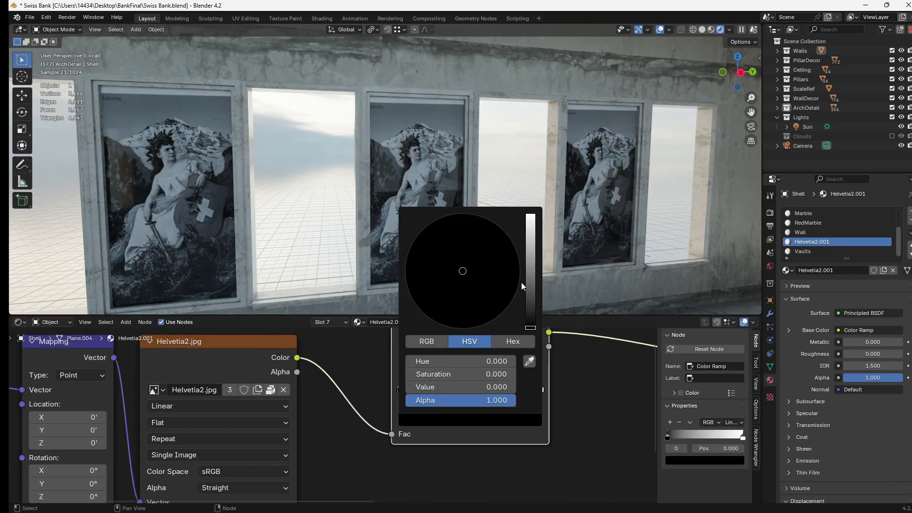
pyautogui.click(530, 279)
pyautogui.click(457, 278)
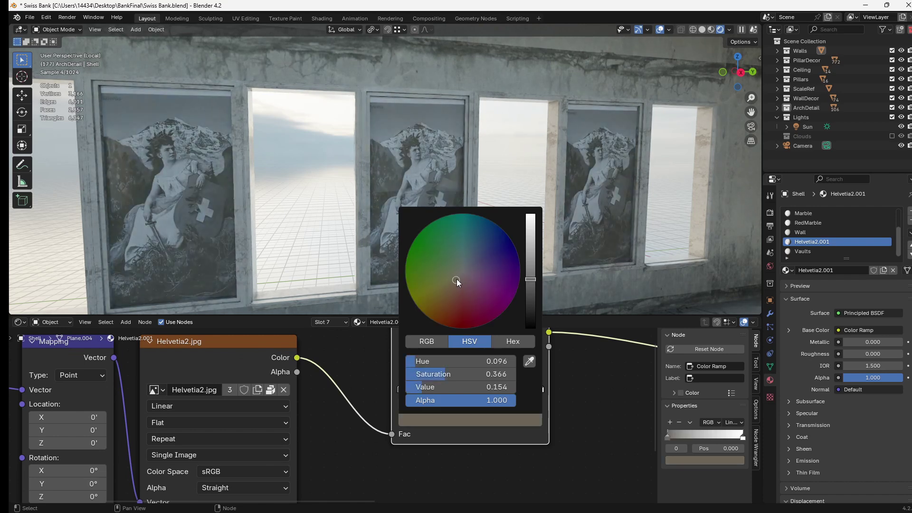
pyautogui.click(457, 280)
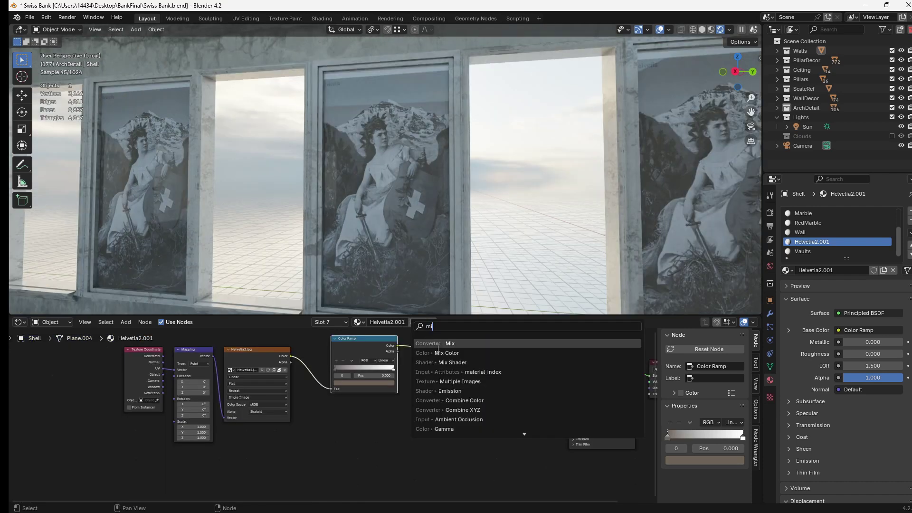
# Insert a Mix Color node between the Color Ramp and Base Color
pyautogui.click(439, 352)
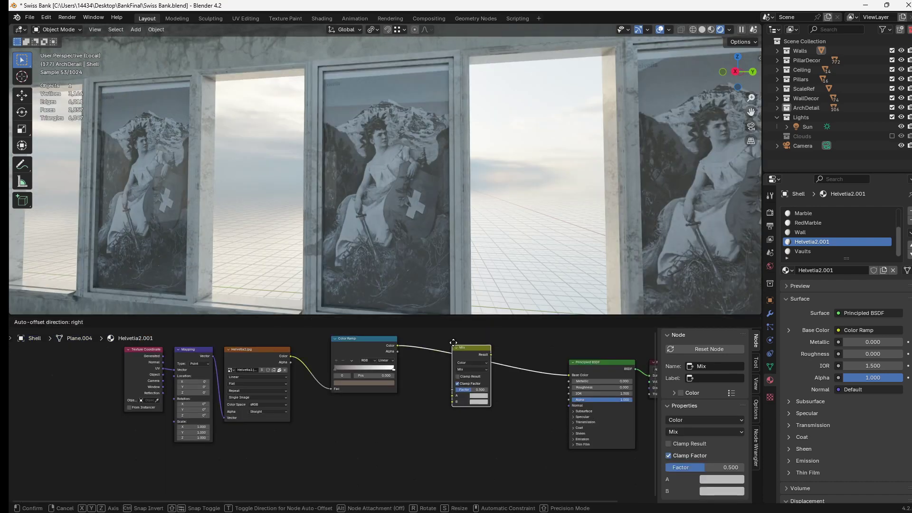
pyautogui.click(453, 345)
pyautogui.moveTo(420, 358); pyautogui.dragTo(475, 395, button='middle')
# Duplicate the Helvetia2.jpg image node above the original and load the beige grunge-wall texture from the ConcreteNew folder into it
pyautogui.hotkey('shift', 'a')
pyautogui.click(403, 326)
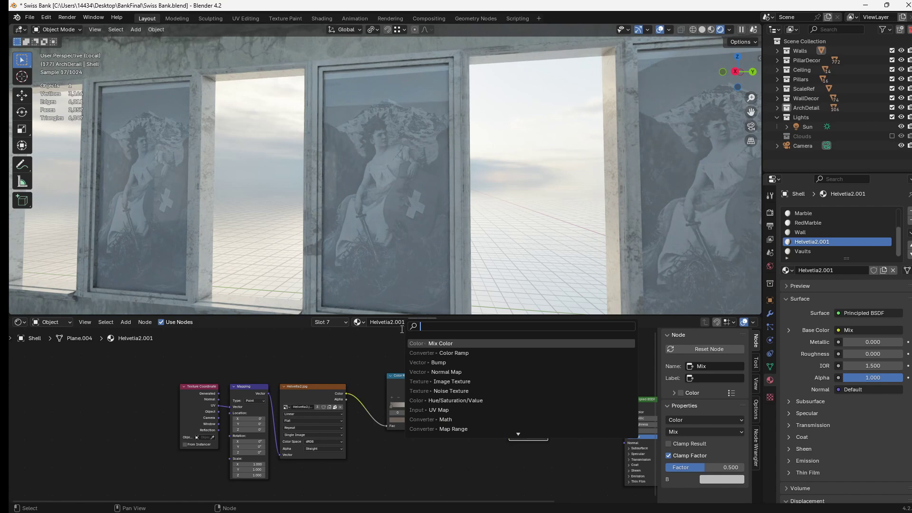
pyautogui.click(316, 389)
pyautogui.click(316, 388)
pyautogui.moveTo(337, 381); pyautogui.dragTo(328, 425, button='middle')
pyautogui.hotkey('shift', 'd')
pyautogui.click(341, 336)
pyautogui.click(345, 360)
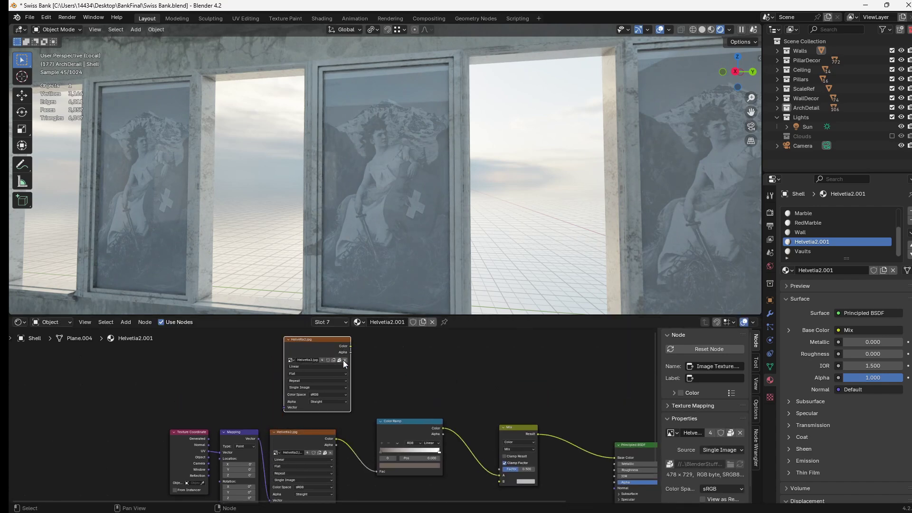
pyautogui.click(338, 360)
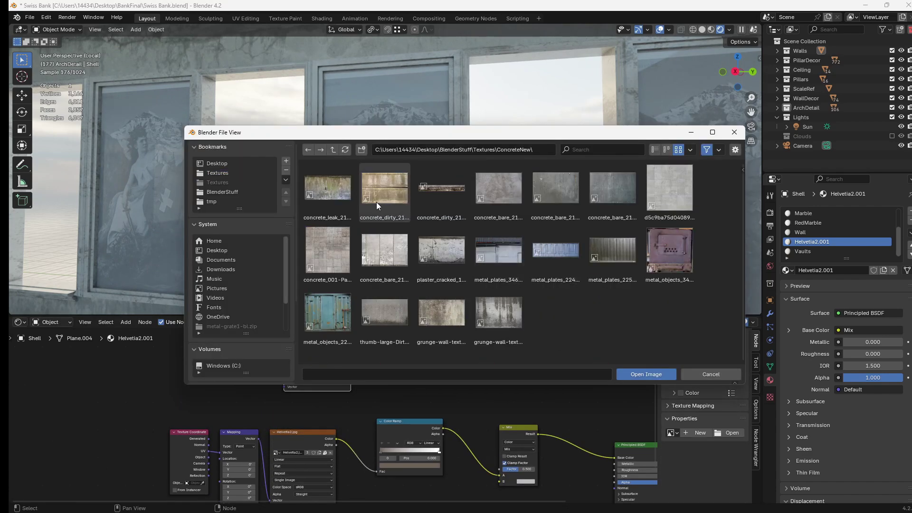
pyautogui.doubleClick(441, 312)
# Connect the grunge-wall color to the Mix node's B input, with factor 0.550 and shader roughness 0.905, and check the panels
pyautogui.moveTo(373, 391); pyautogui.dragTo(363, 386, button='middle')
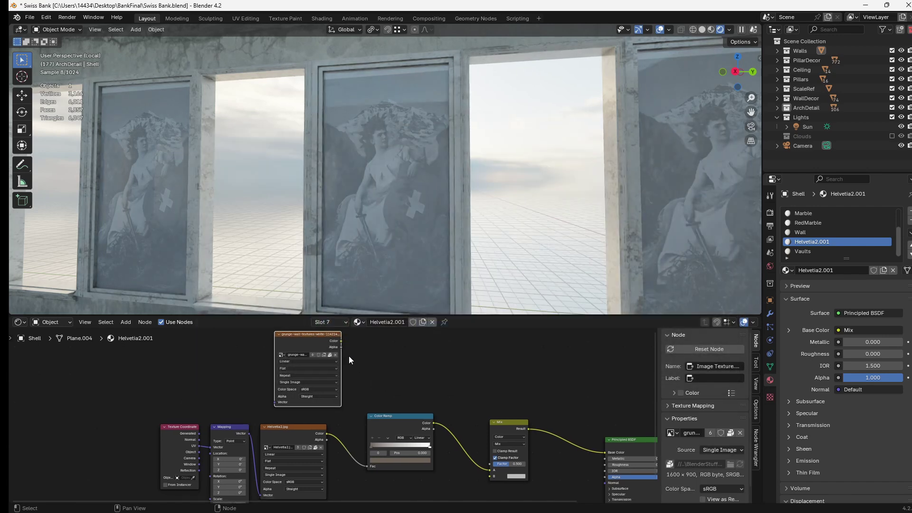
pyautogui.moveTo(349, 354); pyautogui.dragTo(490, 471)
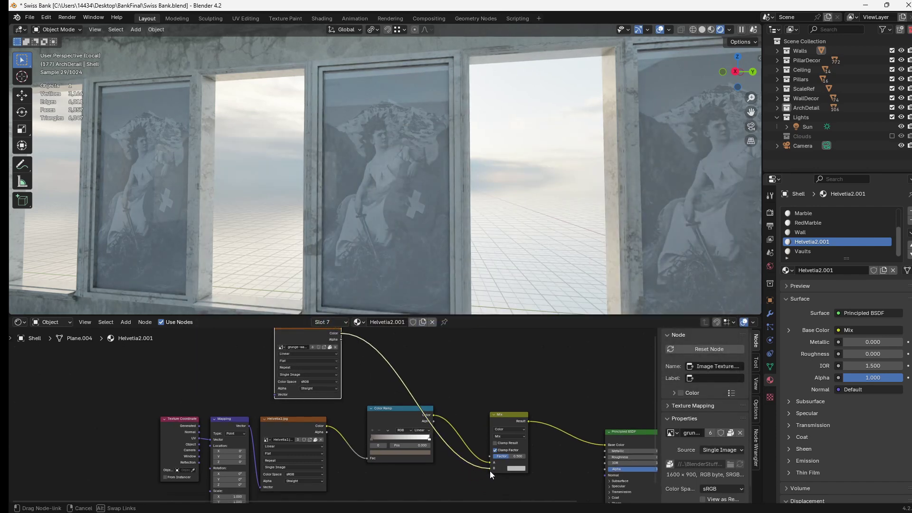
pyautogui.scroll(2, 489, 471)
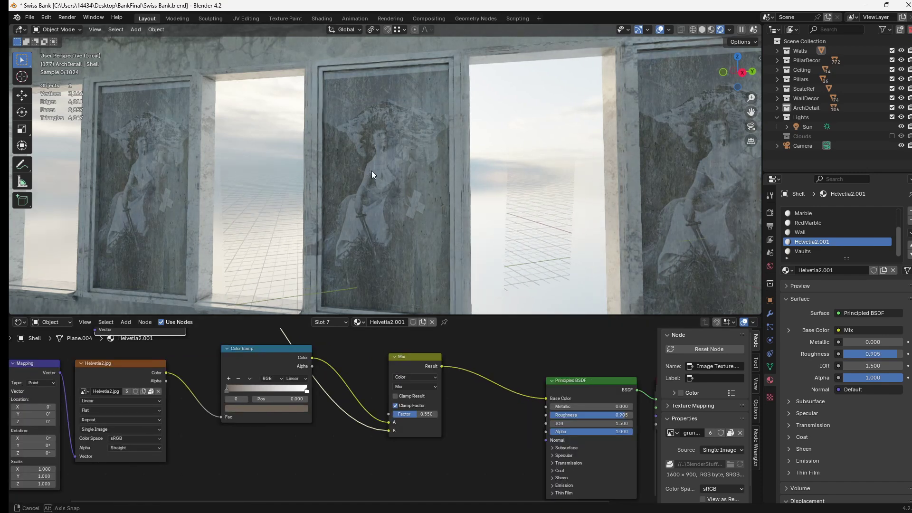
pyautogui.moveTo(371, 170); pyautogui.dragTo(335, 181, button='middle')
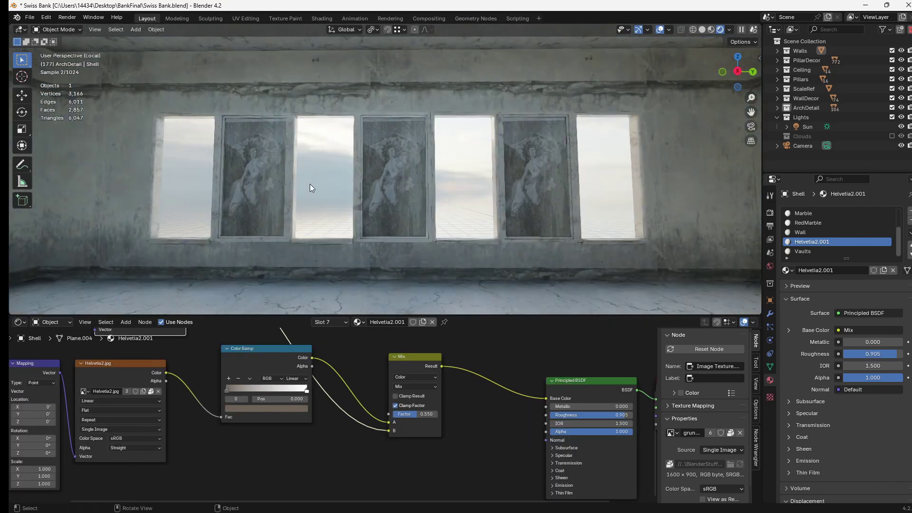
pyautogui.scroll(1, 309, 183)
pyautogui.moveTo(309, 184); pyautogui.dragTo(337, 188, button='middle')
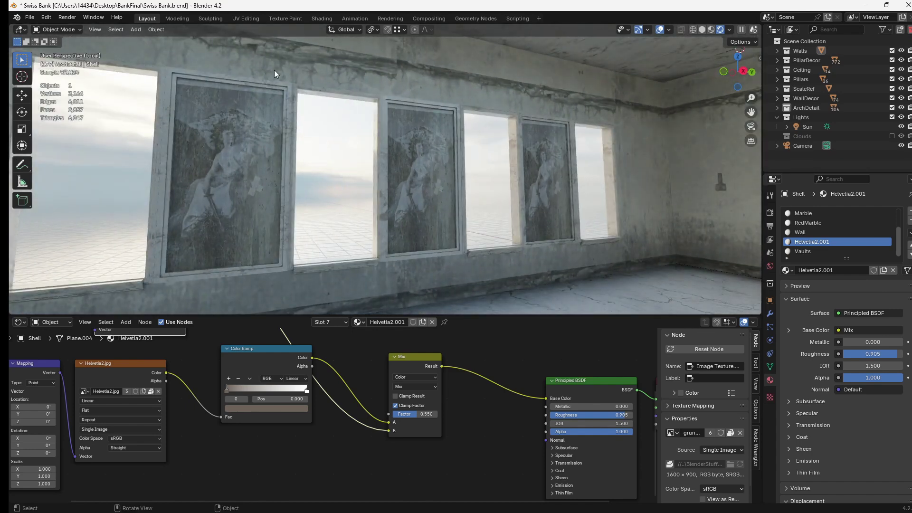
pyautogui.scroll(4, 394, 148)
pyautogui.scroll(-3, 361, 416)
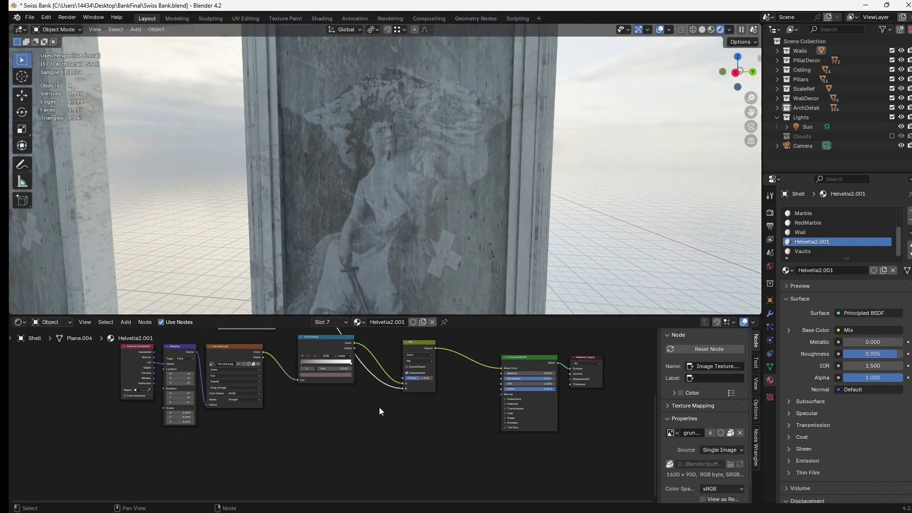
# Duplicate the image texture node below the Color Ramp and load the diamond pavement's 512 normal texture from the Floor folder
pyautogui.hotkey('shift', 'd')
pyautogui.click(330, 405)
pyautogui.click(354, 417)
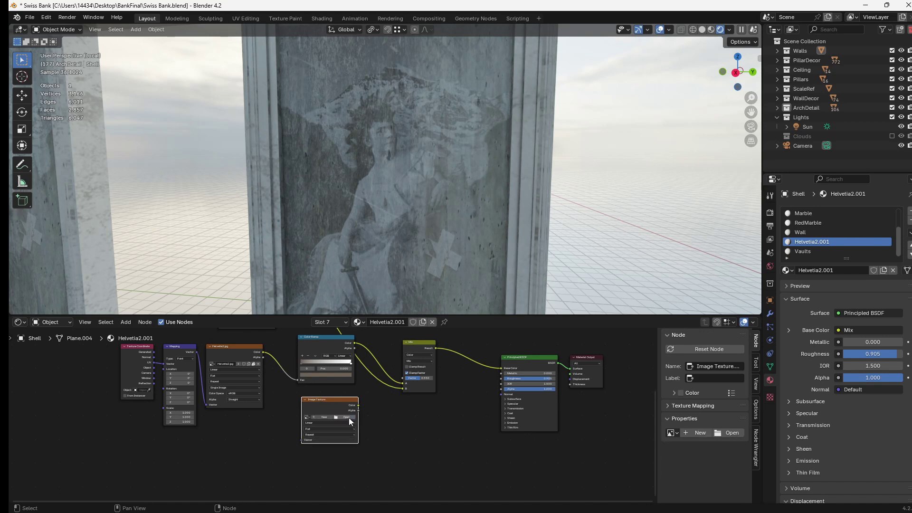
pyautogui.click(346, 417)
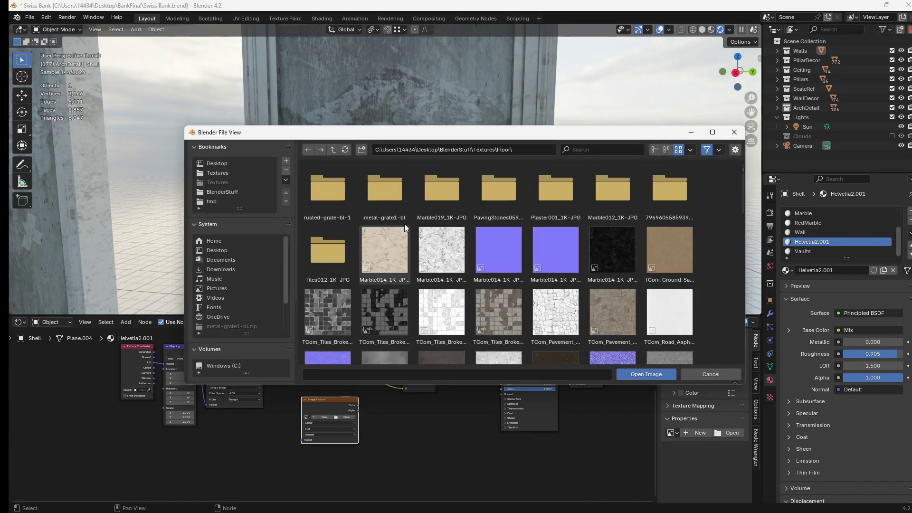
pyautogui.scroll(-5, 453, 241)
pyautogui.scroll(-14, 453, 241)
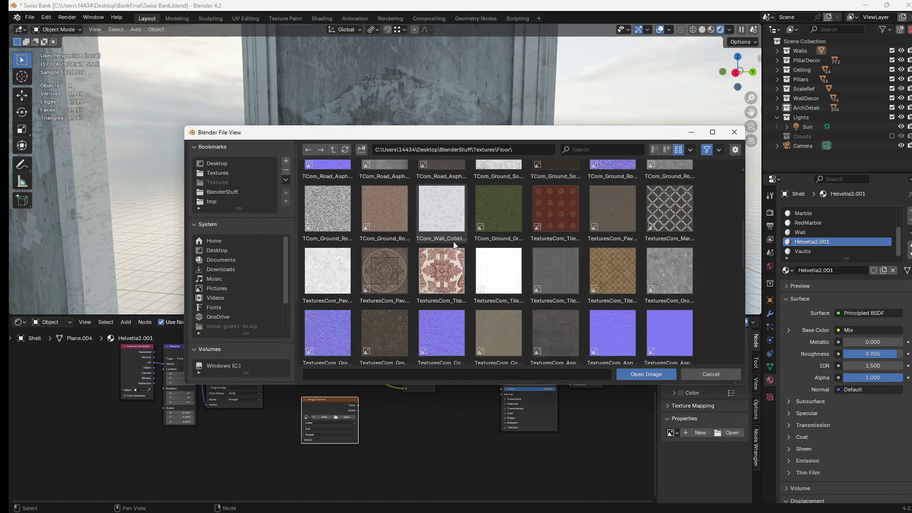
pyautogui.click(332, 291)
pyautogui.doubleClick(332, 290)
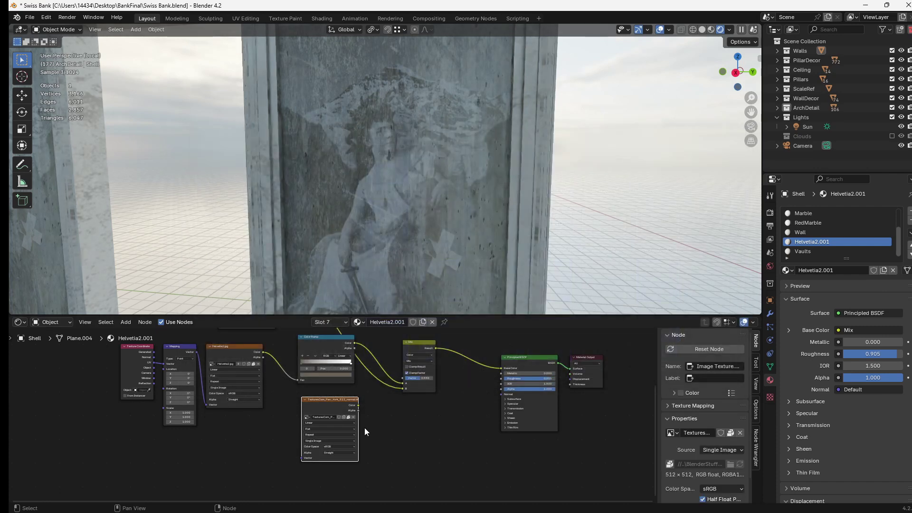
# Add a Normal Map node beside the pavement normal texture and connect the texture's color to it
pyautogui.scroll(2, 380, 440)
pyautogui.hotkey('shift', 'a')
pyautogui.write('n-C')
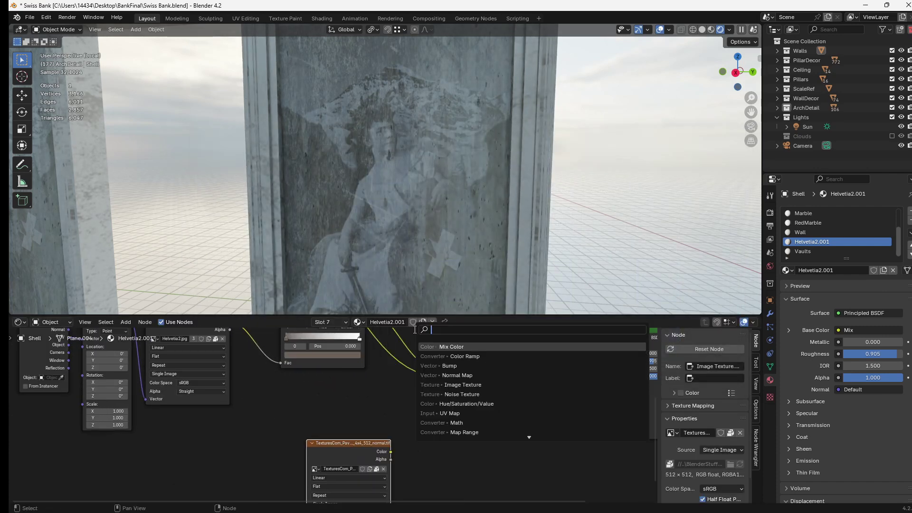
pyautogui.write('o')
pyautogui.click(455, 358)
pyautogui.click(436, 428)
pyautogui.moveTo(391, 452); pyautogui.dragTo(436, 476)
# Set the pavement normal texture to Non-Color and feed the Normal Map, strength 10, into the shader's Normal input
pyautogui.moveTo(427, 475); pyautogui.dragTo(417, 387, button='middle')
pyautogui.scroll(1, 414, 394)
pyautogui.click(349, 427)
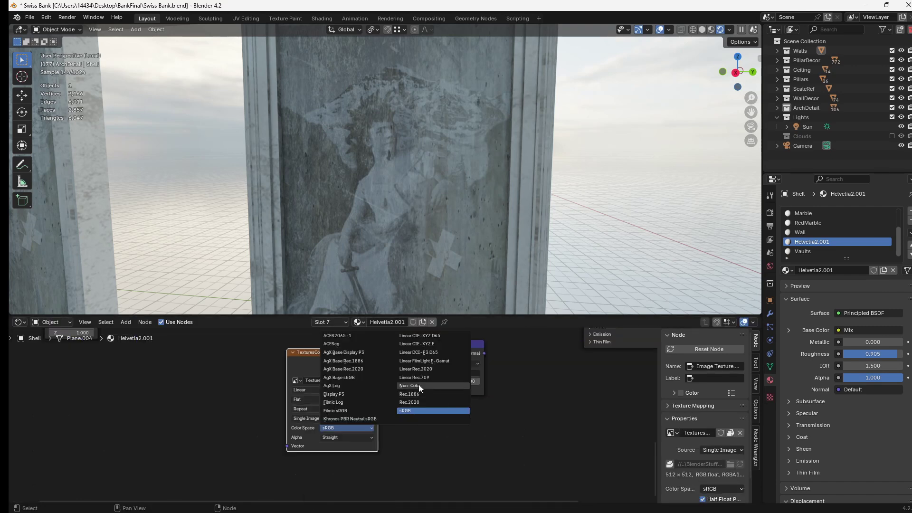
pyautogui.click(417, 384)
pyautogui.moveTo(546, 373); pyautogui.dragTo(455, 446, button='middle')
pyautogui.scroll(-4, 455, 447)
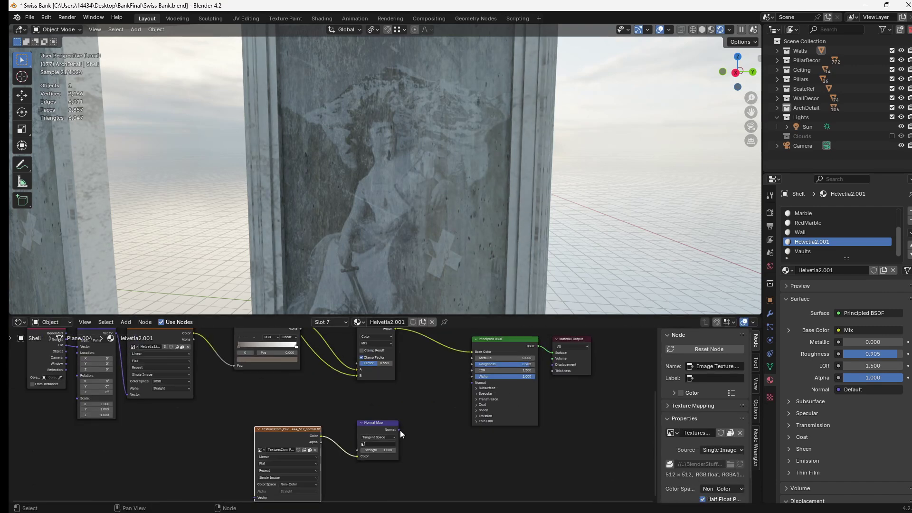
pyautogui.moveTo(400, 430); pyautogui.dragTo(466, 382)
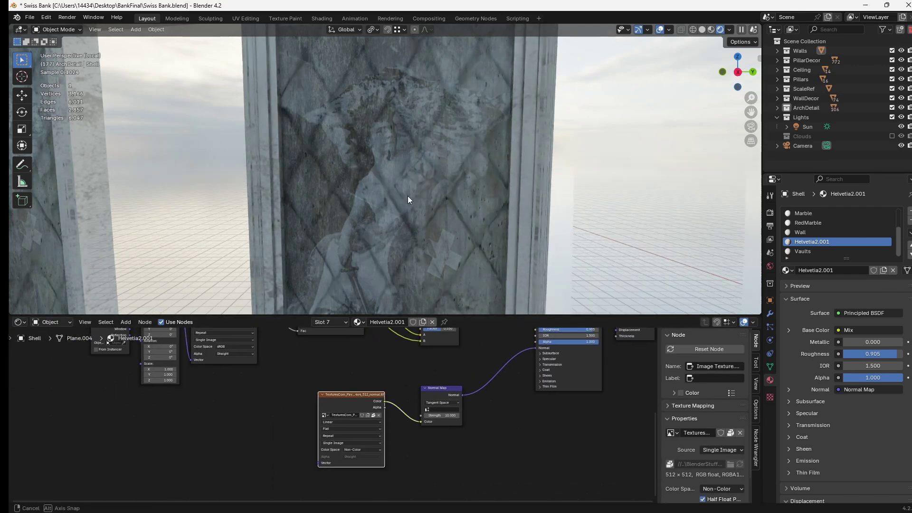
# Add Texture Coordinate and Mapping nodes to the pavement normal texture, with scale X 5, Y 6.8 and Z 5
pyautogui.scroll(4, 408, 196)
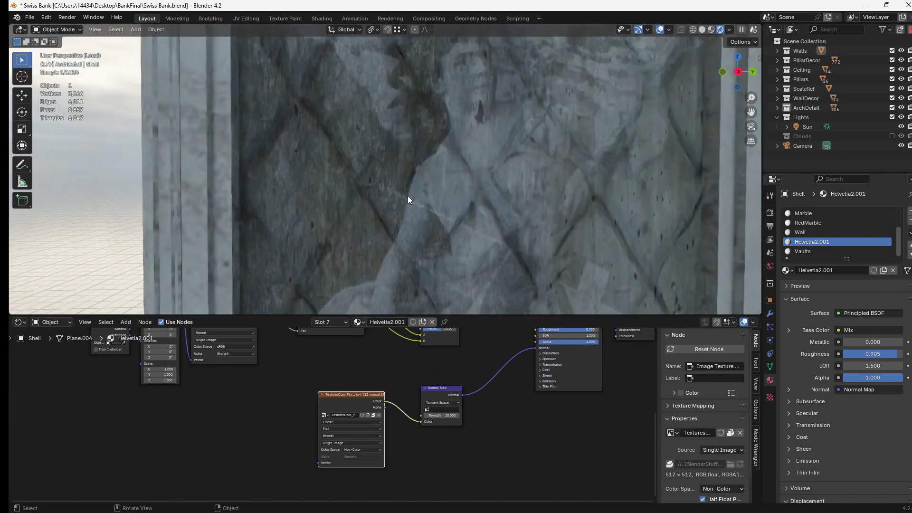
pyautogui.hotkey('ctrl', 't')
pyautogui.moveTo(366, 443); pyautogui.dragTo(366, 457)
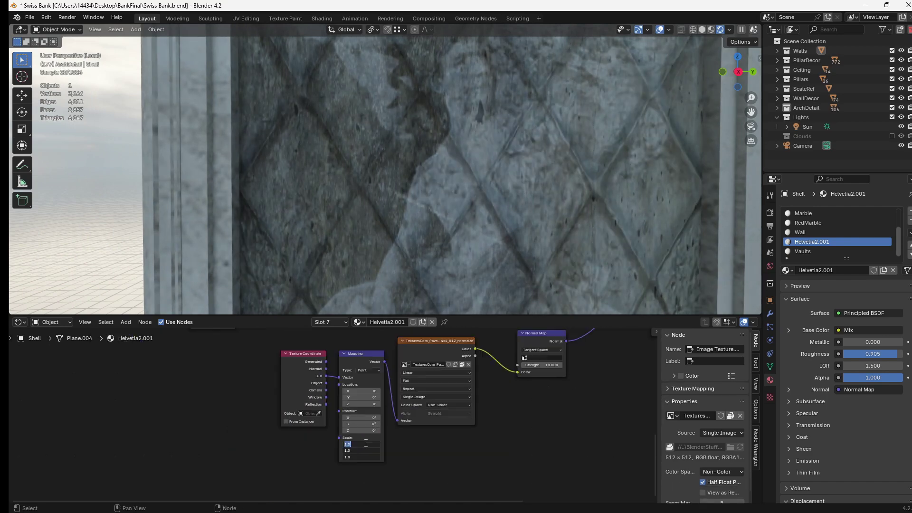
pyautogui.write('5')
pyautogui.press('Return')
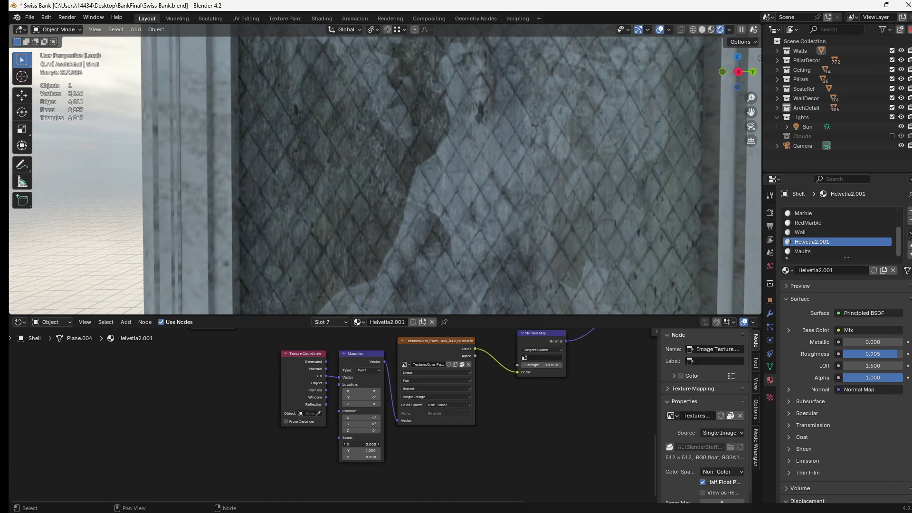
pyautogui.moveTo(364, 444); pyautogui.dragTo(404, 450)
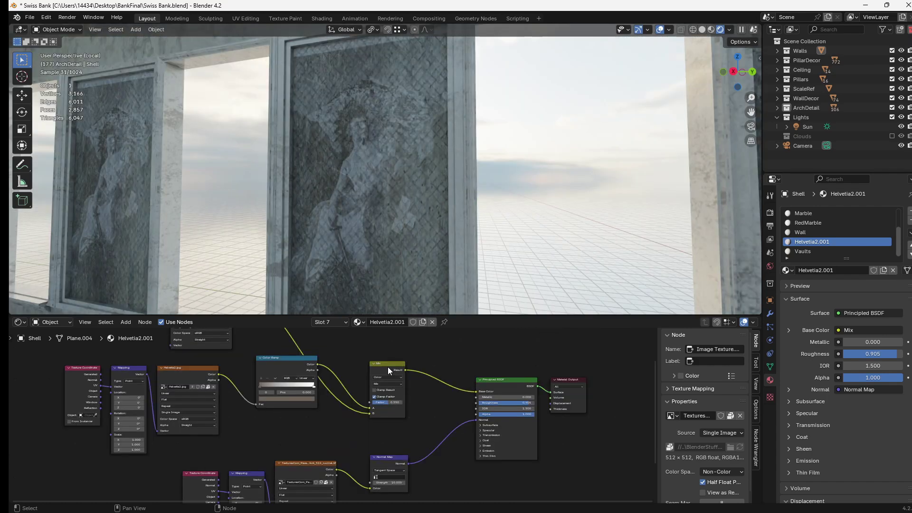
# Insert a duplicate of the Mix node before Base Color and spread out the surrounding nodes to make room
pyautogui.moveTo(387, 366); pyautogui.dragTo(481, 359)
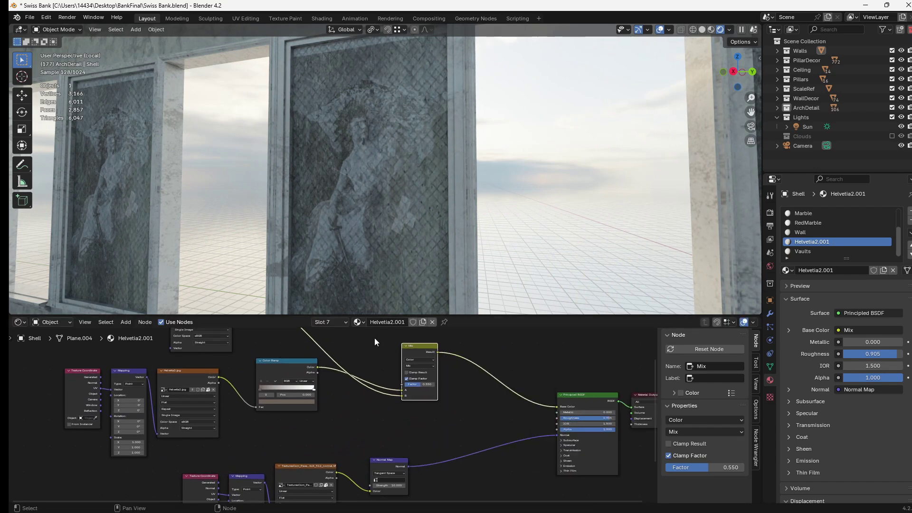
pyautogui.hotkey('shift', 'd')
pyautogui.click(499, 367)
pyautogui.moveTo(411, 418); pyautogui.dragTo(410, 414, button='middle')
pyautogui.moveTo(386, 457); pyautogui.dragTo(401, 478)
pyautogui.click(316, 466)
pyautogui.moveTo(366, 456); pyautogui.dragTo(370, 429, button='middle')
pyautogui.moveTo(422, 465); pyautogui.dragTo(467, 472)
pyautogui.moveTo(290, 447); pyautogui.dragTo(299, 509)
# Duplicate the image texture node and load the diamond pavement's 512 albedo texture from the Floor folder
pyautogui.hotkey('shift', 'd')
pyautogui.click(365, 375)
pyautogui.click(374, 426)
pyautogui.click(366, 426)
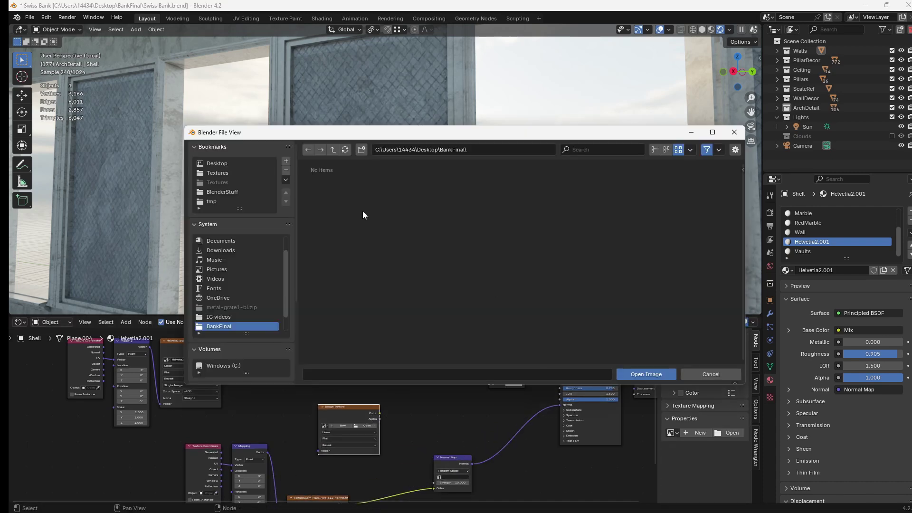
pyautogui.click(219, 173)
pyautogui.doubleClick(317, 192)
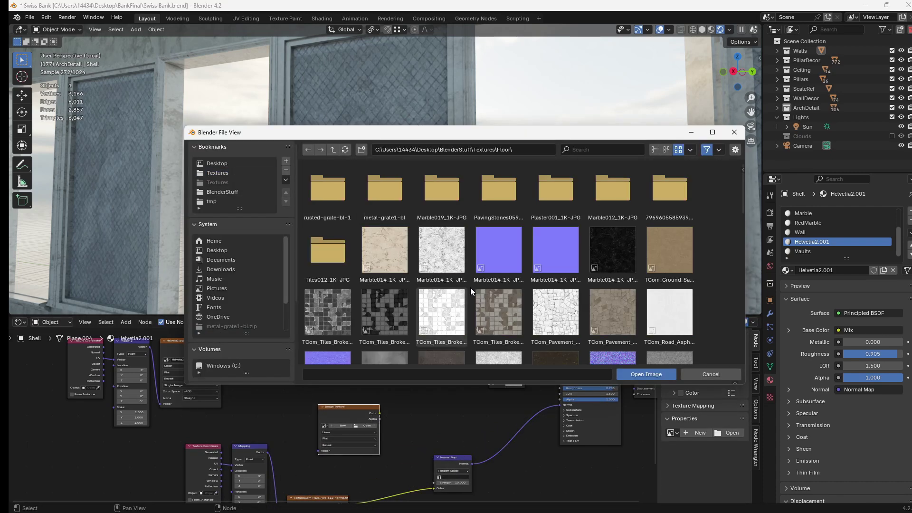
pyautogui.scroll(-2, 471, 286)
pyautogui.click(387, 273)
pyautogui.doubleClick(386, 272)
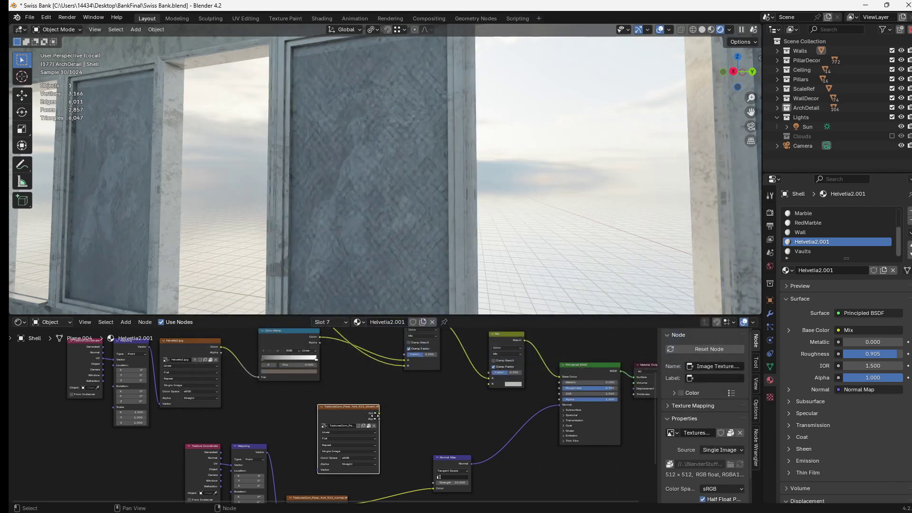
# Connect the albedo texture to the second Mix node's B input and insert a Color Ramp between them
pyautogui.scroll(2, 386, 413)
pyautogui.moveTo(389, 417); pyautogui.dragTo(455, 395)
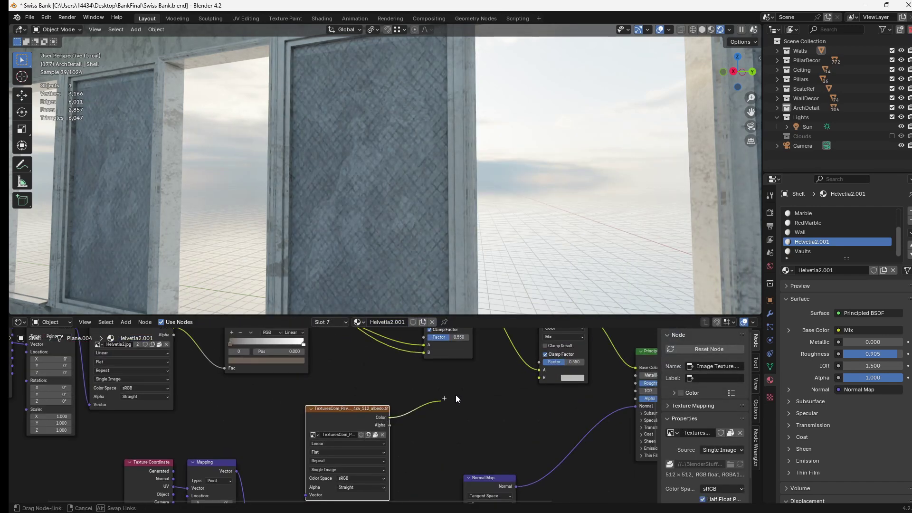
pyautogui.moveTo(528, 370); pyautogui.dragTo(540, 377)
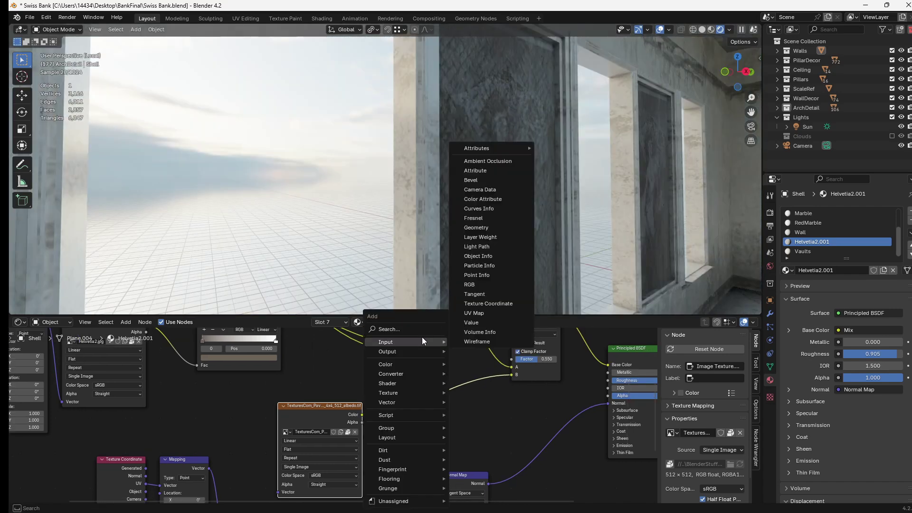
pyautogui.moveTo(390, 374)
pyautogui.click(468, 342)
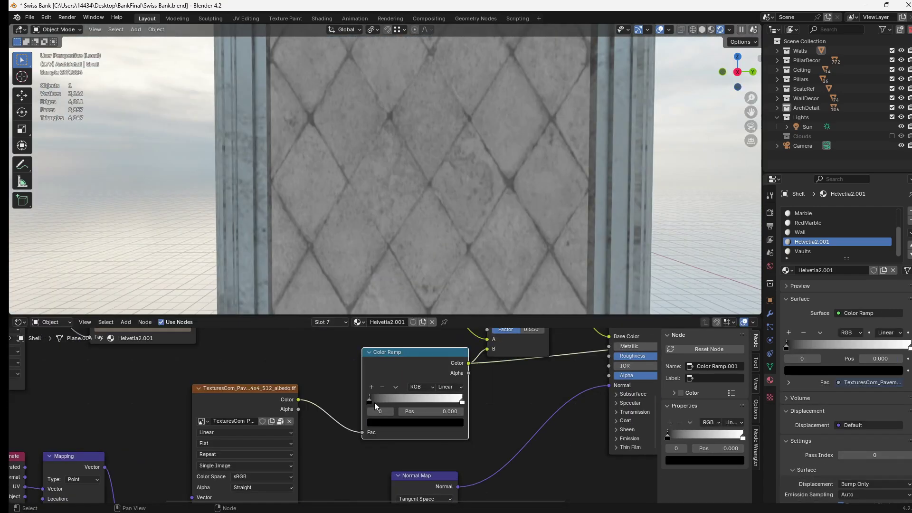
# Move the new Color Ramp's black stop to 0.073 and connect the normal texture's Mapping node to the albedo texture
pyautogui.scroll(-3, 199, 437)
pyautogui.moveTo(147, 473); pyautogui.dragTo(297, 414, button='middle')
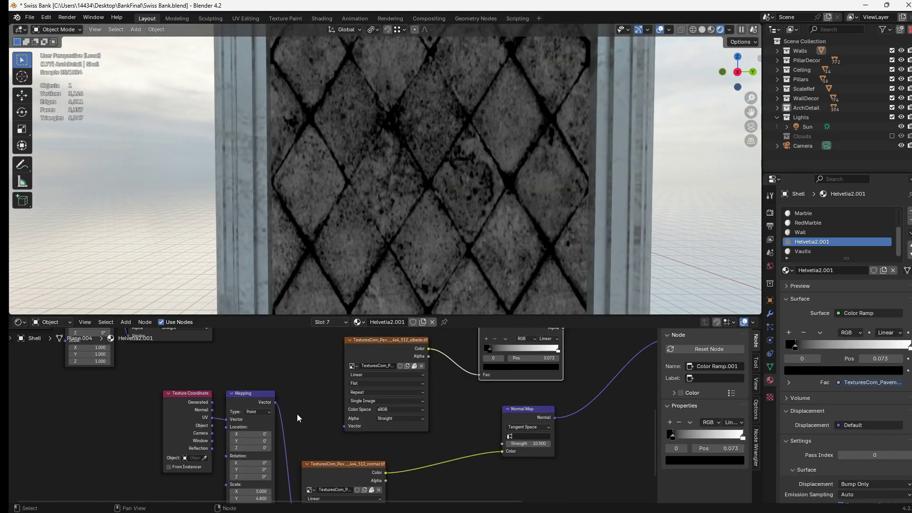
pyautogui.moveTo(275, 402); pyautogui.dragTo(349, 424)
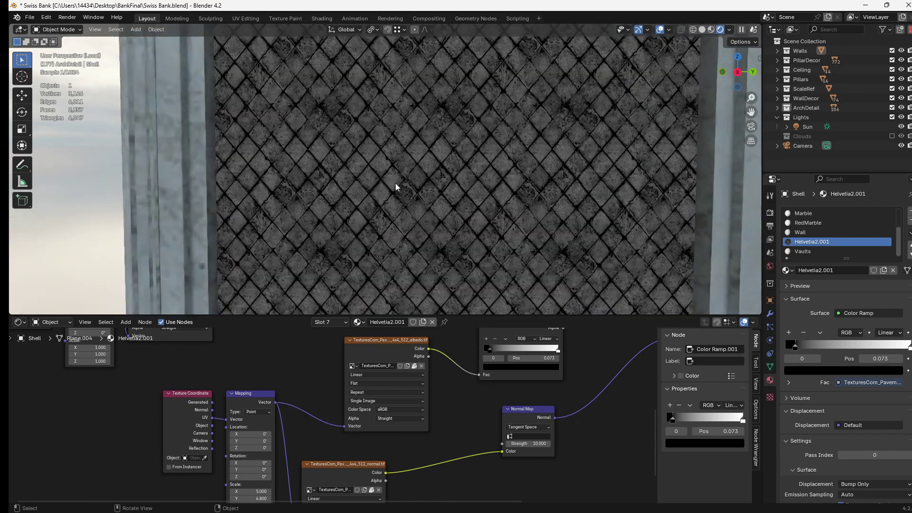
pyautogui.scroll(4, 395, 183)
pyautogui.moveTo(285, 406); pyautogui.dragTo(354, 384, button='middle')
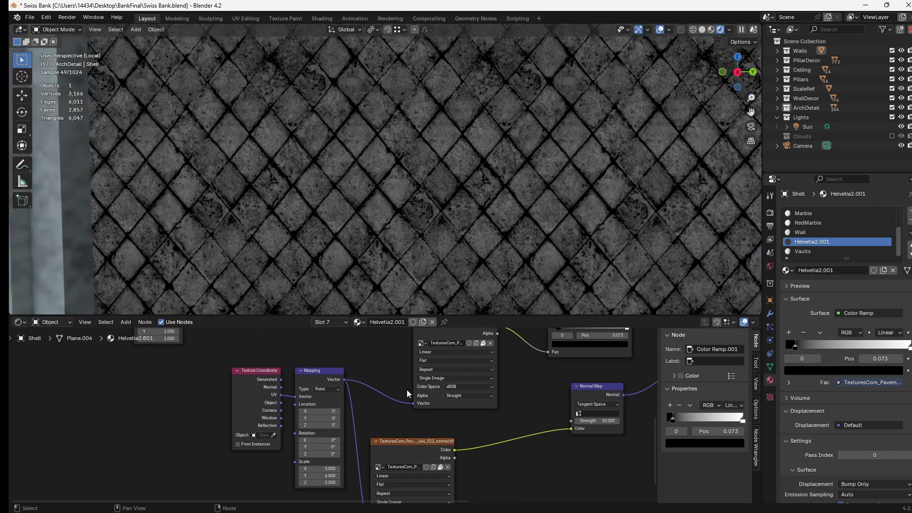
pyautogui.scroll(-1, 356, 388)
pyautogui.moveTo(380, 444); pyautogui.dragTo(401, 428)
# Move the pavement Color Ramp's white stop to 0.127 for a high-contrast diamond pattern
pyautogui.moveTo(495, 390); pyautogui.dragTo(383, 448, button='middle')
pyautogui.scroll(5, 458, 390)
pyautogui.moveTo(482, 406); pyautogui.dragTo(387, 406)
pyautogui.scroll(-3, 428, 405)
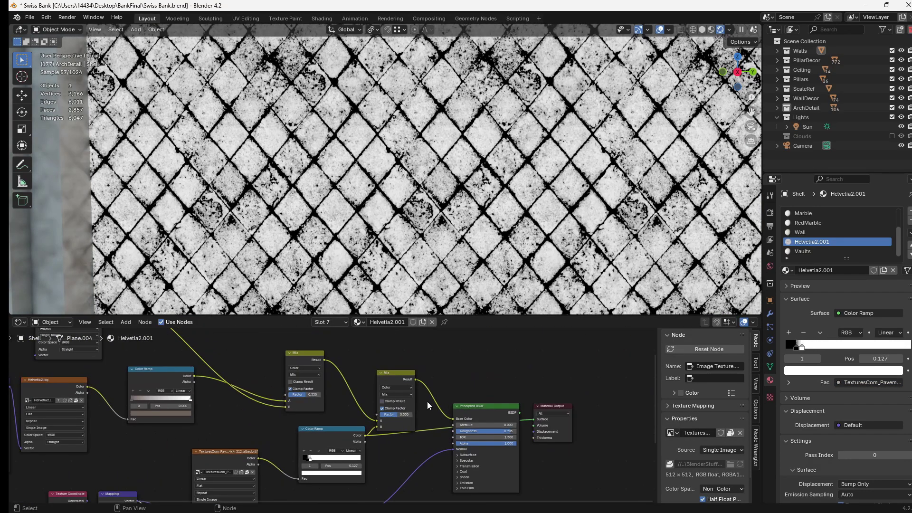
# Set the second Mix node to Multiply, reconnect the Principled BSDF to the material output and inspect the panels
pyautogui.click(394, 395)
pyautogui.click(389, 422)
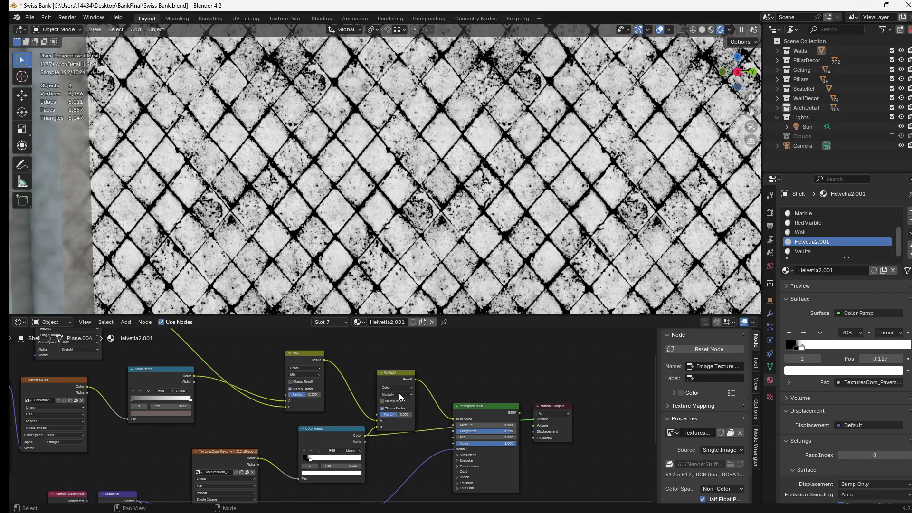
pyautogui.keyDown('ctrl'); pyautogui.keyDown('shift'); pyautogui.click(484, 407); pyautogui.keyUp('shift'); pyautogui.keyUp('ctrl')
pyautogui.scroll(-5, 405, 159)
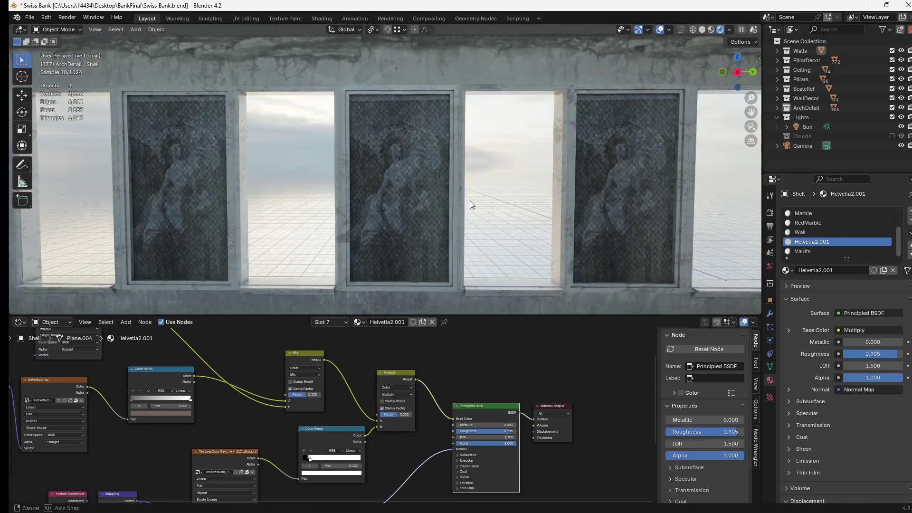
pyautogui.moveTo(471, 201); pyautogui.dragTo(455, 192, button='middle')
pyautogui.scroll(4, 455, 192)
pyautogui.scroll(2, 404, 421)
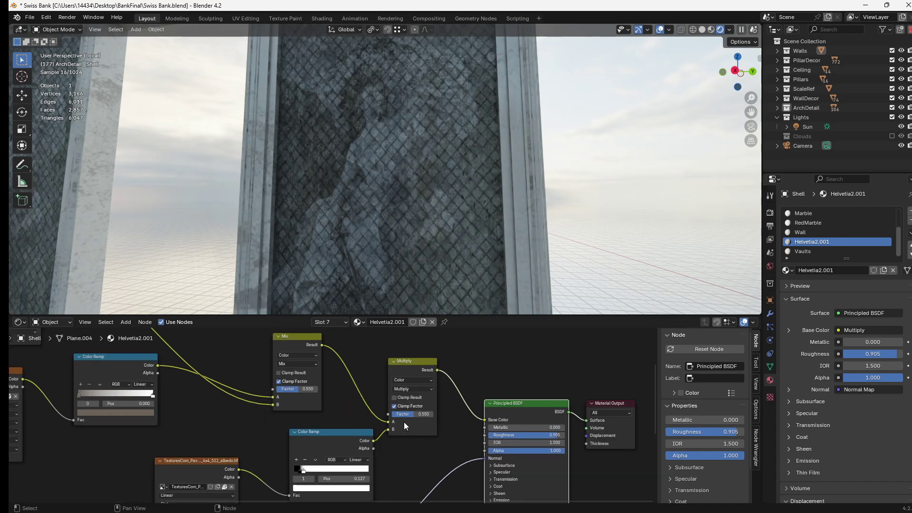
# Reduce the Multiply factor to 0.492 and set the Normal Map strength to 2
pyautogui.moveTo(426, 414)
pyautogui.mouseDown()
pyautogui.moveTo(435, 420)
pyautogui.moveTo(412, 417)
pyautogui.mouseUp()
pyautogui.scroll(-3, 399, 442)
pyautogui.moveTo(392, 475); pyautogui.dragTo(399, 389, button='middle')
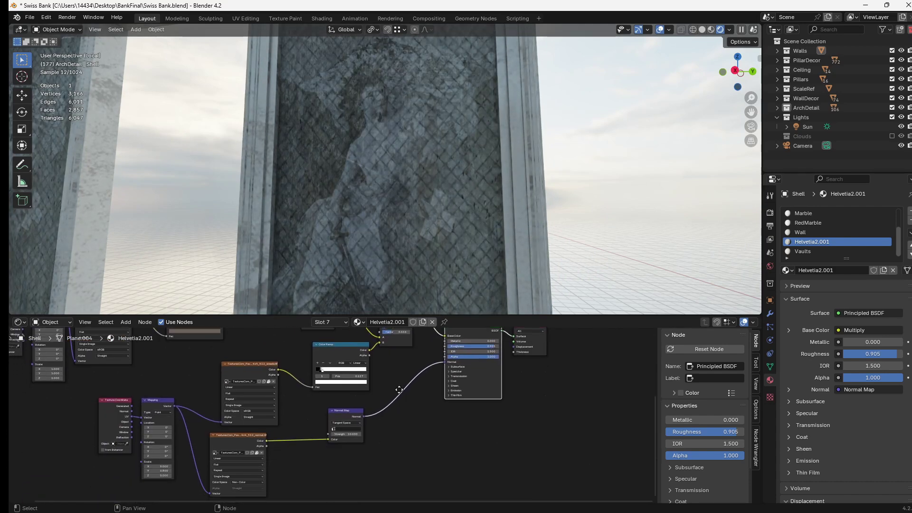
pyautogui.scroll(3, 366, 425)
pyautogui.click(355, 442)
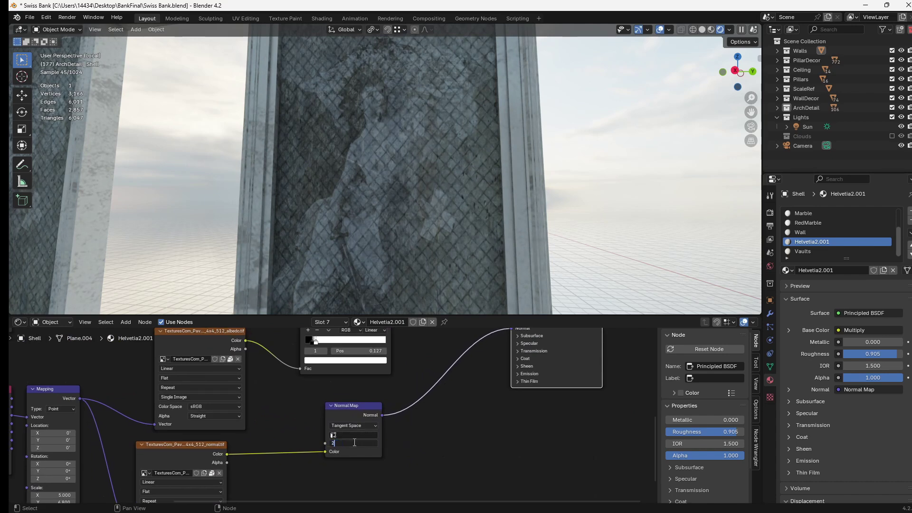
pyautogui.write('2')
pyautogui.press('Return')
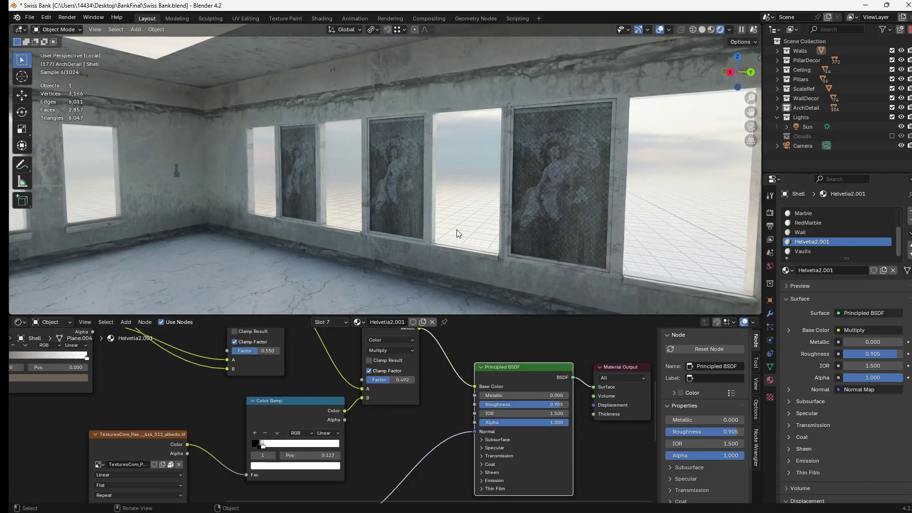
# Inspect the Helvetia panels along the wall, then leave local view to show the whole bank interior
pyautogui.moveTo(457, 229)
pyautogui.mouseDown(button='middle')
pyautogui.moveTo(443, 225)
pyautogui.moveTo(461, 224)
pyautogui.mouseUp(button='middle')
pyautogui.scroll(3, 460, 223)
pyautogui.click(400, 208)
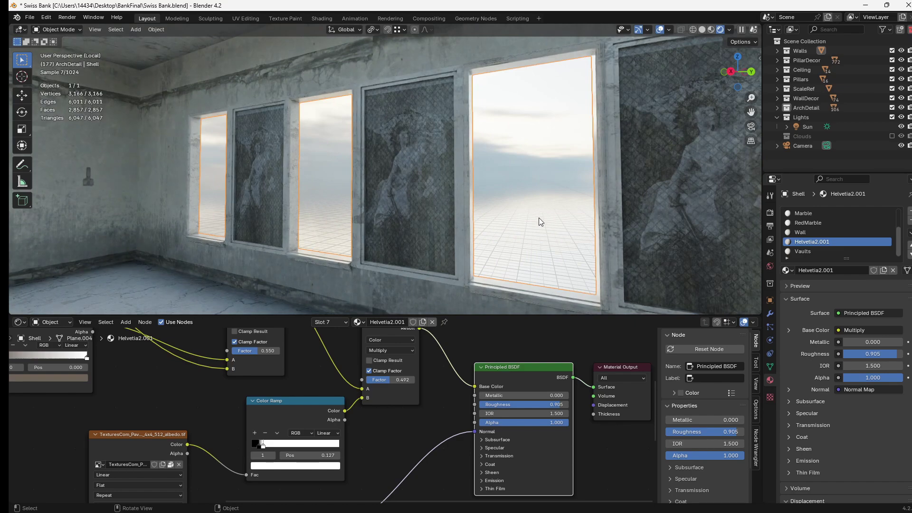
pyautogui.press('KP_Divide')
pyautogui.moveTo(512, 167); pyautogui.dragTo(489, 200, button='middle')
pyautogui.moveTo(403, 189); pyautogui.dragTo(368, 195, button='middle')
# Reselect the wall shell, insert RGB Curves between Multiply and Base Color, and raise a curve point to 0.4363, 0.6875 to brighten the panels
pyautogui.click(295, 198)
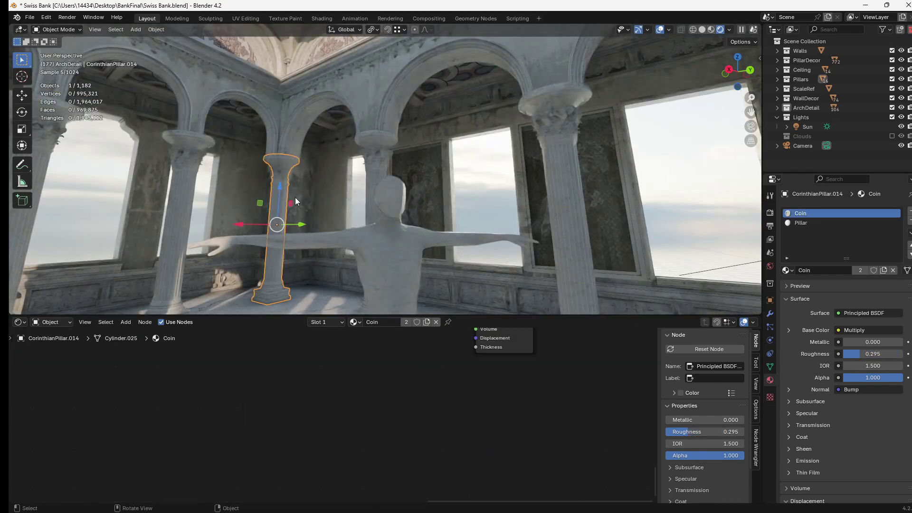
pyautogui.click(297, 198)
pyautogui.click(468, 186)
pyautogui.click(469, 187)
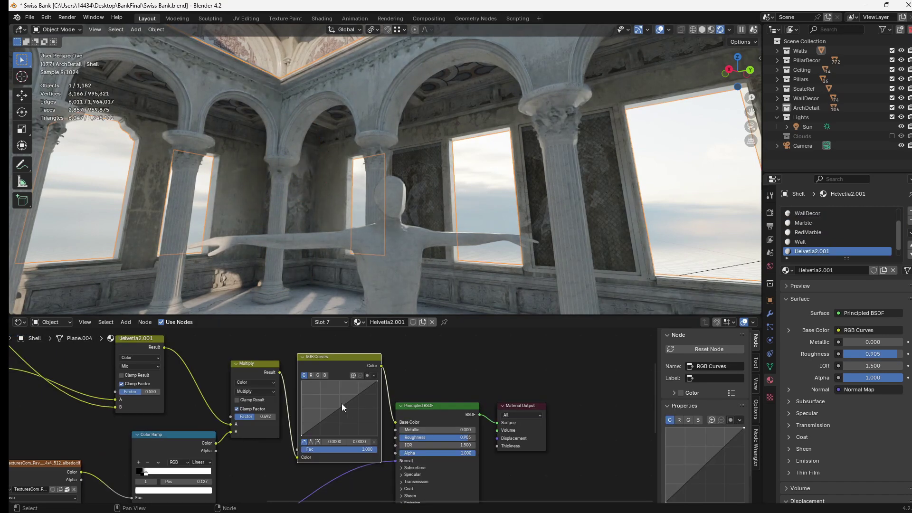
pyautogui.moveTo(338, 401); pyautogui.dragTo(335, 398)
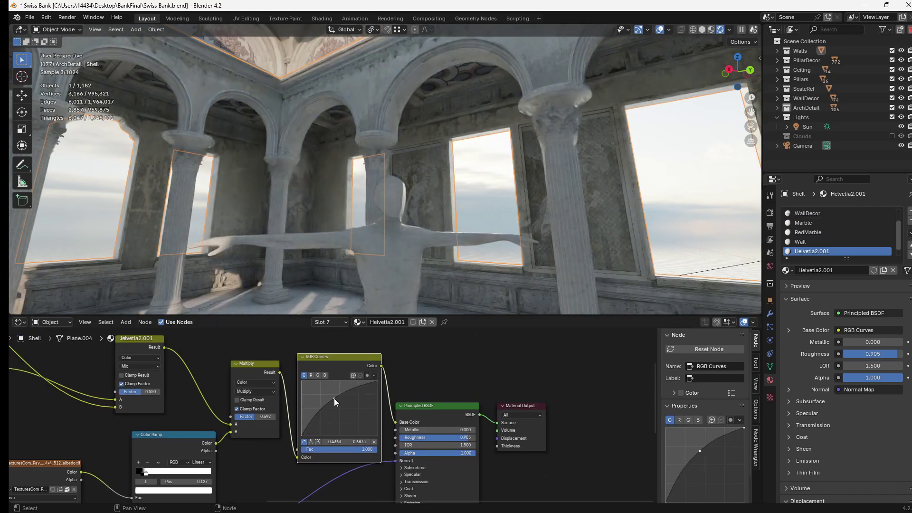
pyautogui.click(498, 207)
pyautogui.moveTo(575, 186); pyautogui.dragTo(319, 197, button='middle')
pyautogui.scroll(-3, 319, 197)
pyautogui.click(527, 175)
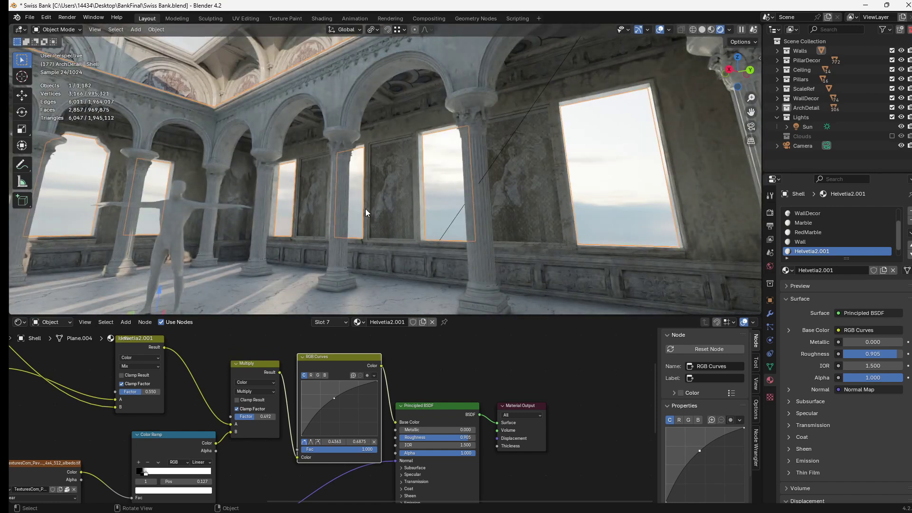
pyautogui.moveTo(366, 209); pyautogui.dragTo(451, 229, button='middle')
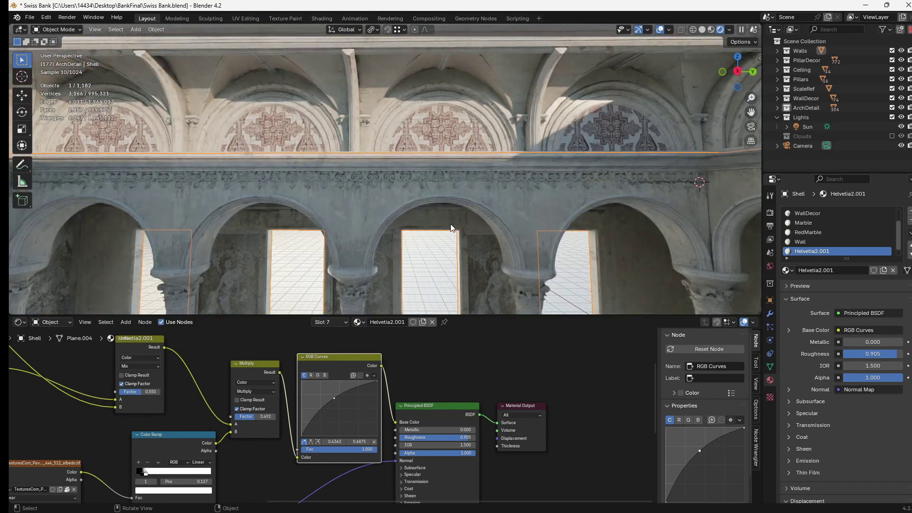
# Examine the brightened Helvetia panels up close and from the side, along with the surrounding arches and vaulted ceiling
pyautogui.scroll(6, 518, 200)
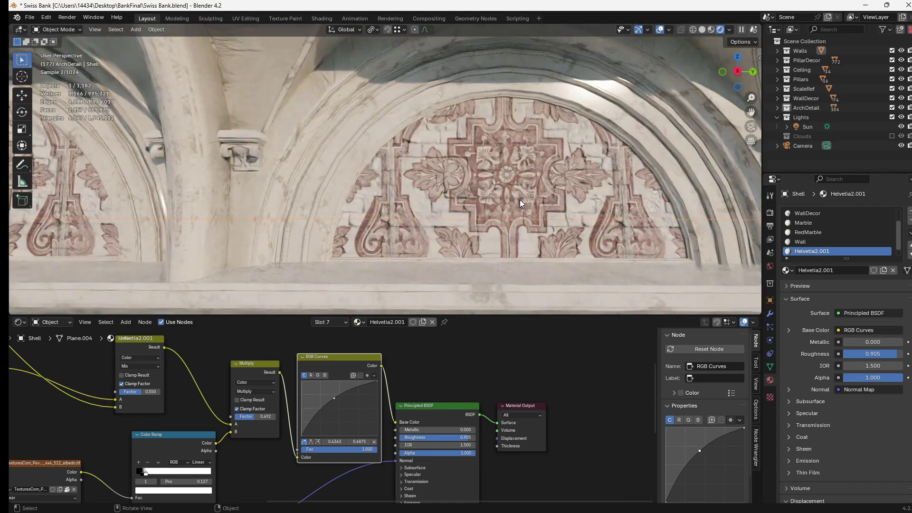
pyautogui.moveTo(520, 199); pyautogui.dragTo(488, 203, button='middle')
pyautogui.click(486, 202)
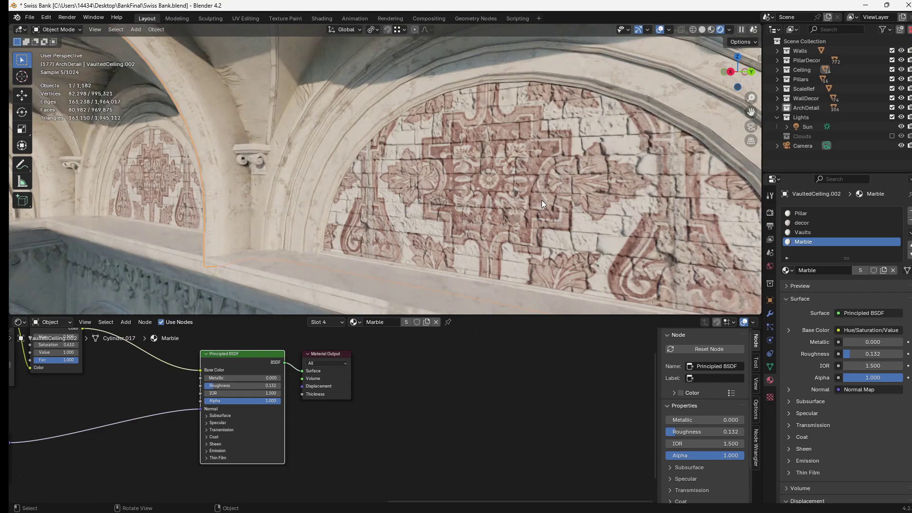
pyautogui.scroll(3, 529, 152)
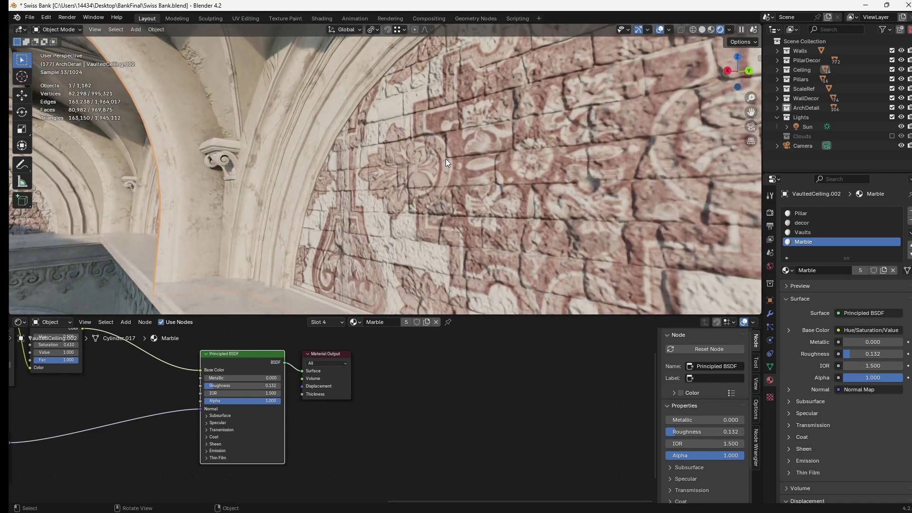
pyautogui.scroll(-4, 446, 158)
pyautogui.moveTo(435, 156); pyautogui.dragTo(380, 175, button='middle')
pyautogui.scroll(4, 383, 174)
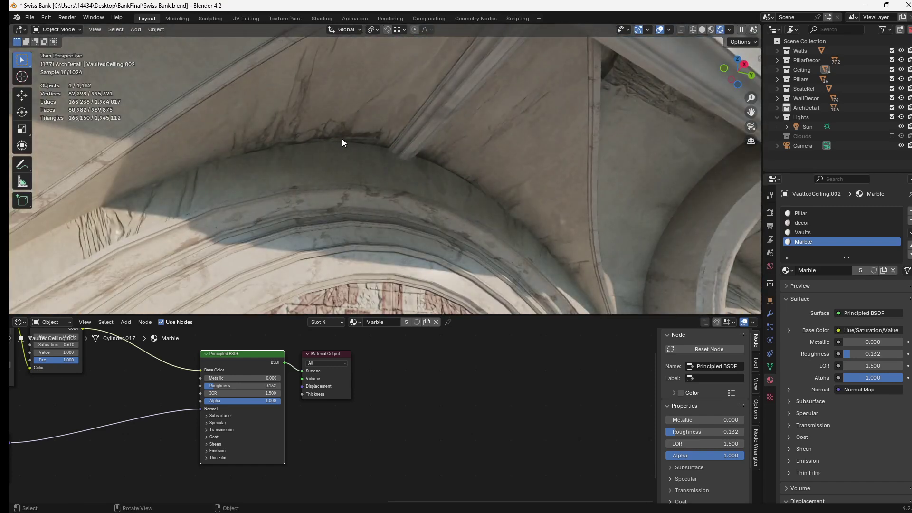
pyautogui.scroll(-5, 341, 137)
pyautogui.moveTo(353, 138); pyautogui.dragTo(329, 235, button='middle')
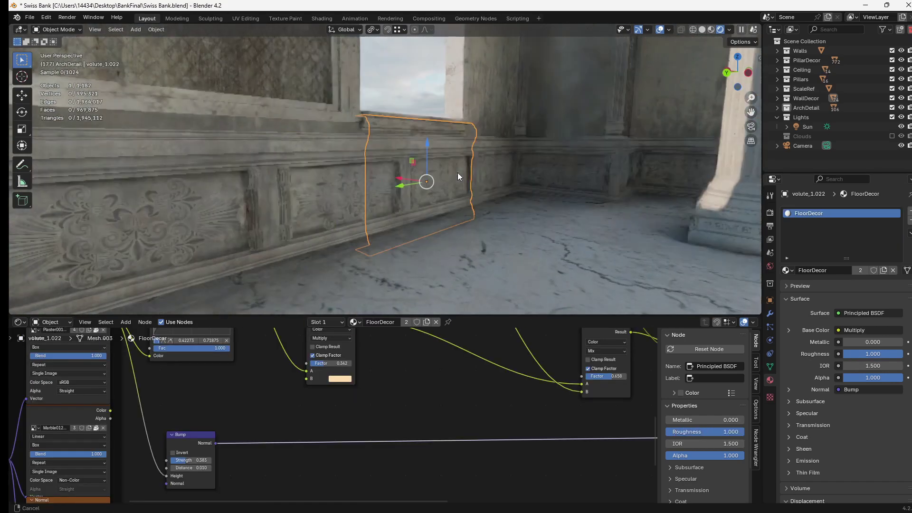
# Inspect the carved volute panels along the base of the wall, selecting individual panels for a closer view
pyautogui.moveTo(457, 177); pyautogui.dragTo(366, 198, button='middle')
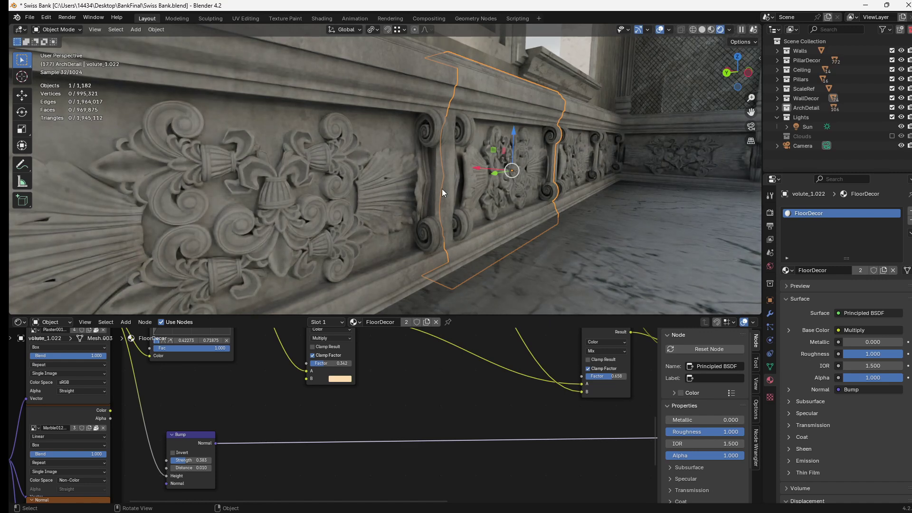
pyautogui.click(376, 171)
pyautogui.moveTo(378, 166); pyautogui.dragTo(361, 173, button='middle')
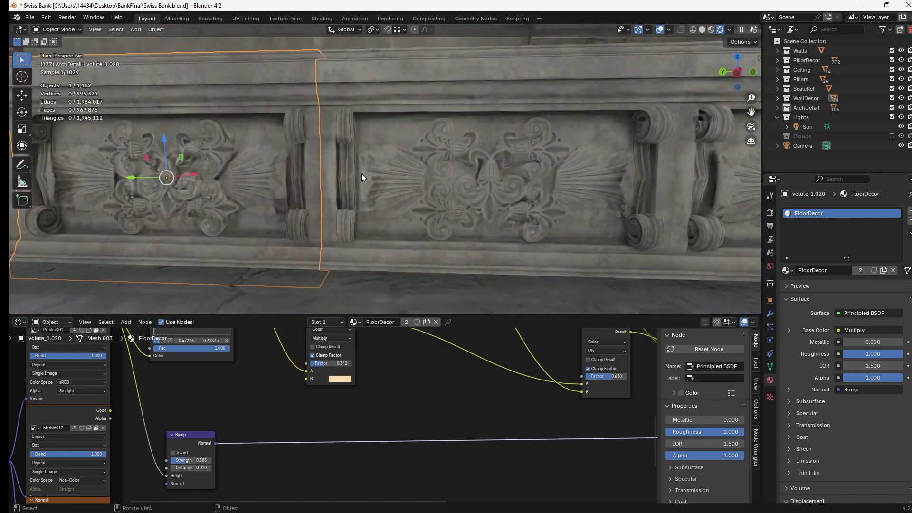
pyautogui.click(435, 202)
pyautogui.scroll(-2, 416, 366)
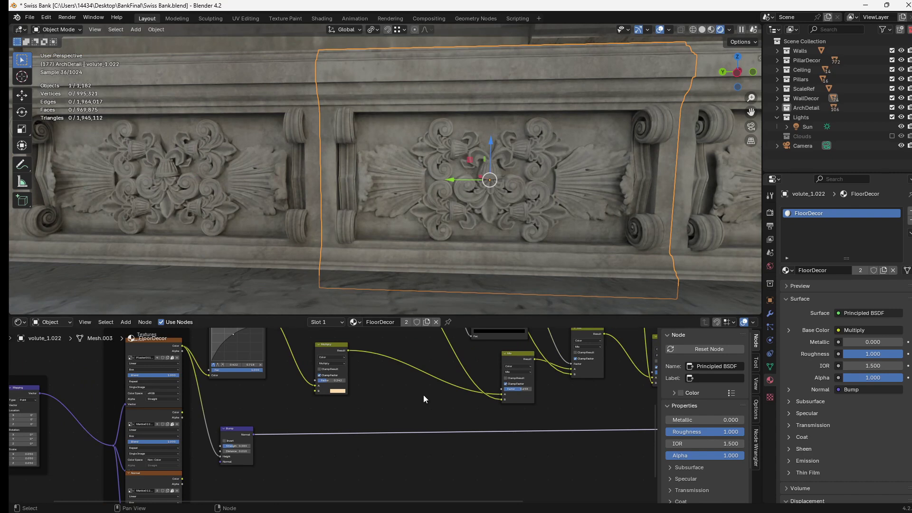
# Try connecting the first image texture of the FloorDecor material directly to the Principled BSDF Base Color
pyautogui.scroll(-4, 490, 150)
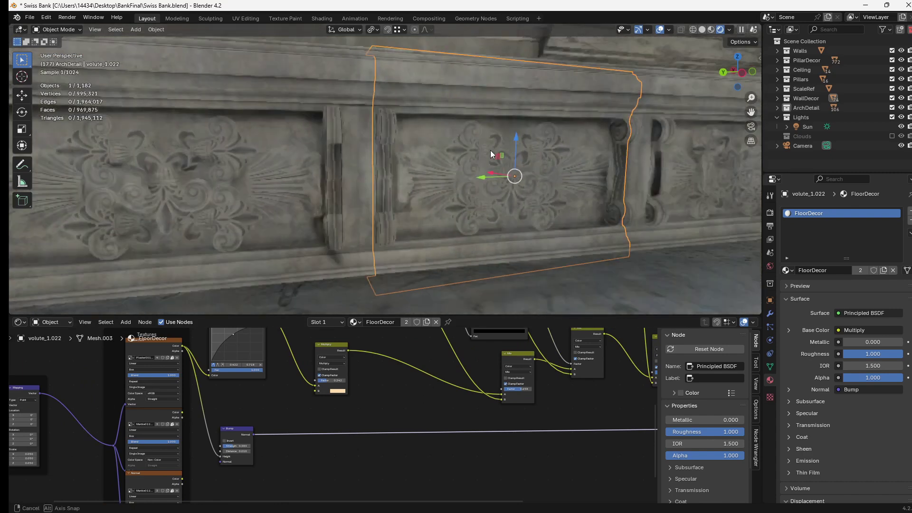
pyautogui.moveTo(278, 418); pyautogui.dragTo(261, 442, button='middle')
pyautogui.scroll(-4, 335, 423)
pyautogui.moveTo(197, 407)
pyautogui.mouseDown(button='middle')
pyautogui.moveTo(207, 355)
pyautogui.moveTo(198, 405)
pyautogui.mouseUp(button='middle')
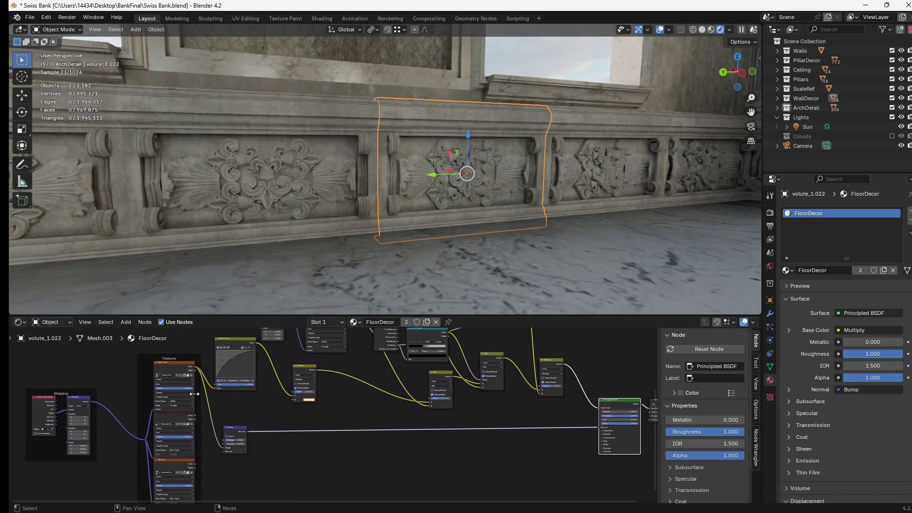
pyautogui.moveTo(195, 368); pyautogui.dragTo(595, 407)
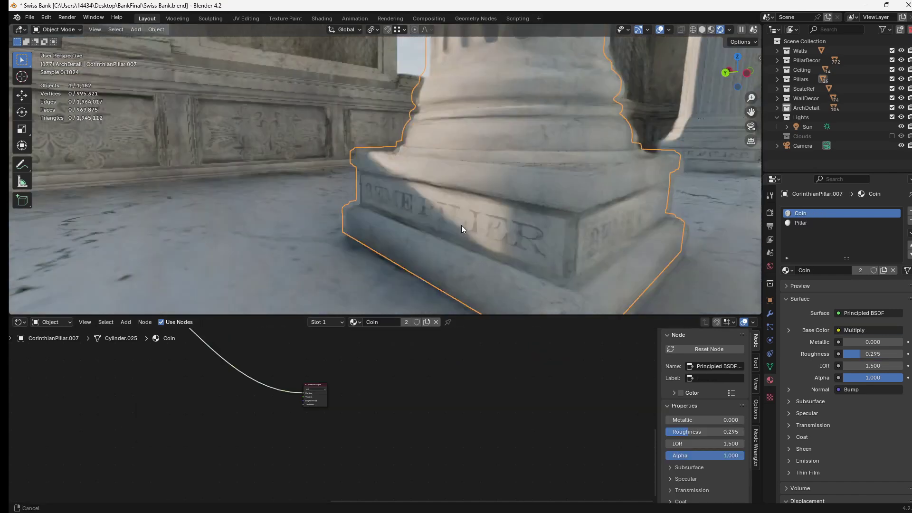
# Examine the marble Corinthian pillar from its engraved base up to the capital, then the surrounding colonnade and floor edge
pyautogui.moveTo(461, 225); pyautogui.dragTo(474, 212, button='middle')
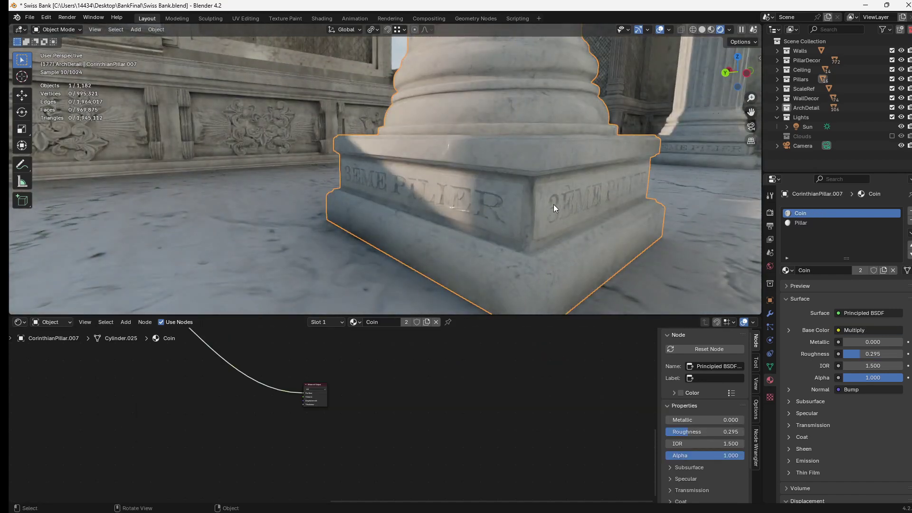
pyautogui.moveTo(554, 204); pyautogui.dragTo(526, 198, button='middle')
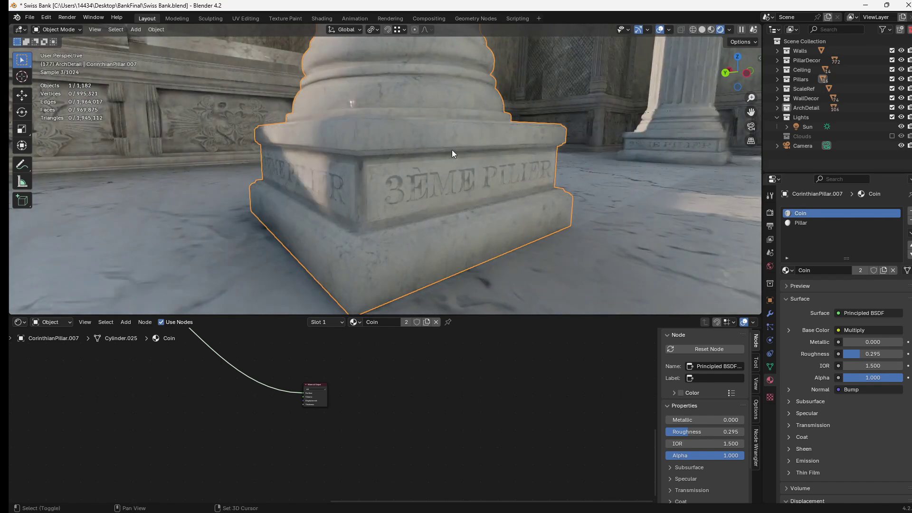
pyautogui.scroll(-3, 447, 117)
pyautogui.keyDown('shift'); pyautogui.moveTo(437, 85); pyautogui.dragTo(424, 156); pyautogui.keyUp('shift')
pyautogui.scroll(-2, 423, 156)
pyautogui.keyDown('shift'); pyautogui.moveTo(406, 84); pyautogui.dragTo(408, 192, button='middle'); pyautogui.keyUp('shift')
pyautogui.scroll(2, 418, 138)
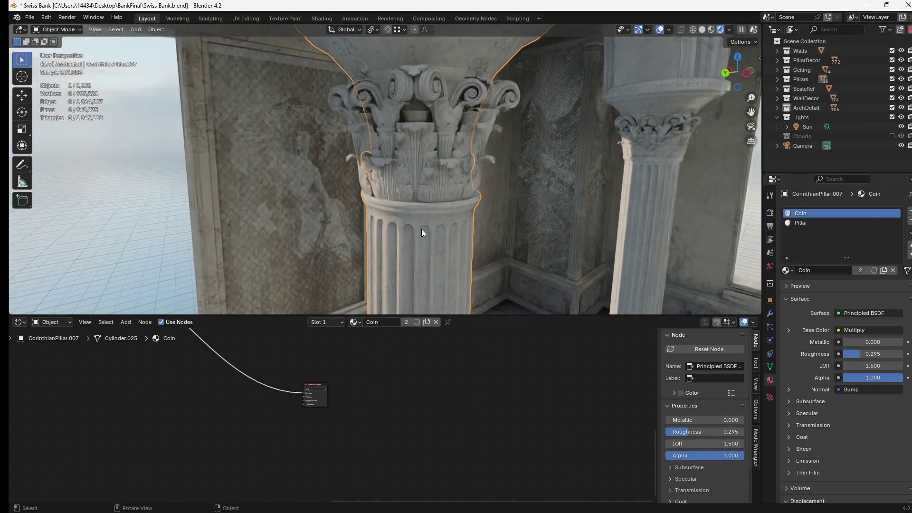
pyautogui.scroll(-3, 421, 229)
pyautogui.moveTo(407, 112); pyautogui.dragTo(326, 160, button='middle')
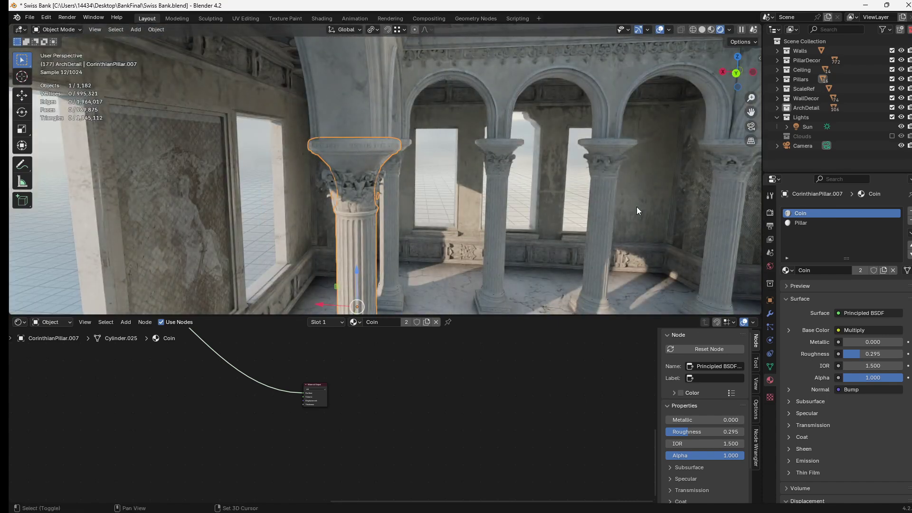
pyautogui.moveTo(637, 211); pyautogui.dragTo(447, 208, button='middle')
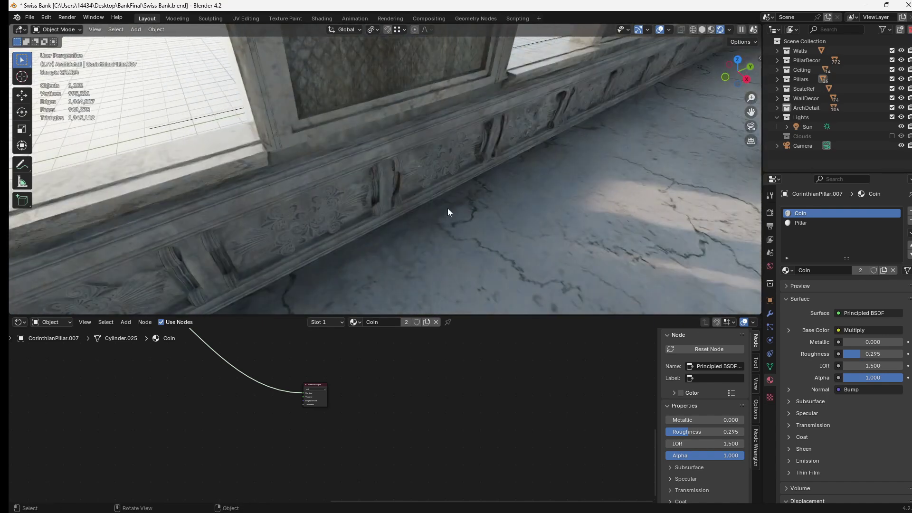
# On the shell's Floor material, connect the Base Color image texture directly to the Principled BSDF Base Color, then undo the link
pyautogui.click(448, 209)
pyautogui.moveTo(295, 418); pyautogui.dragTo(429, 388, button='middle')
pyautogui.scroll(1, 429, 388)
pyautogui.moveTo(196, 364); pyautogui.dragTo(479, 385)
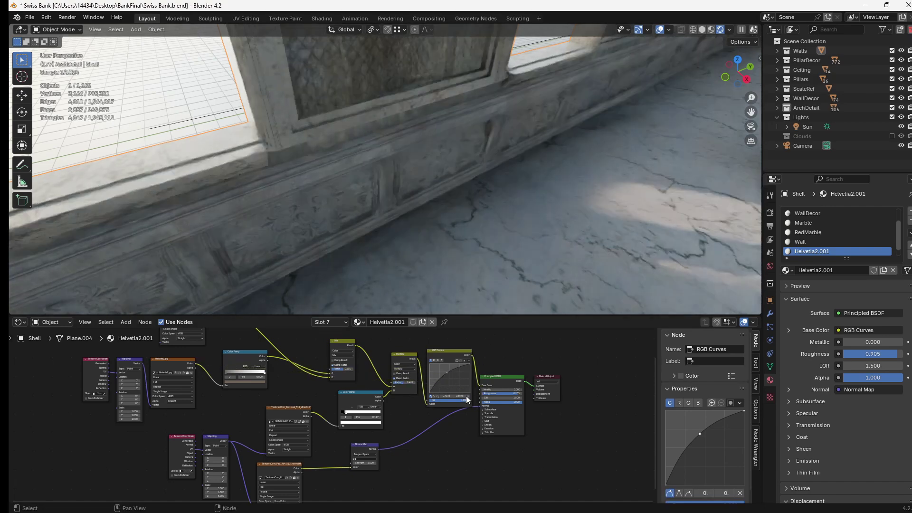
pyautogui.click(480, 180)
pyautogui.scroll(-3, 480, 170)
pyautogui.moveTo(480, 169); pyautogui.dragTo(503, 209, button='middle')
pyautogui.scroll(-2, 456, 174)
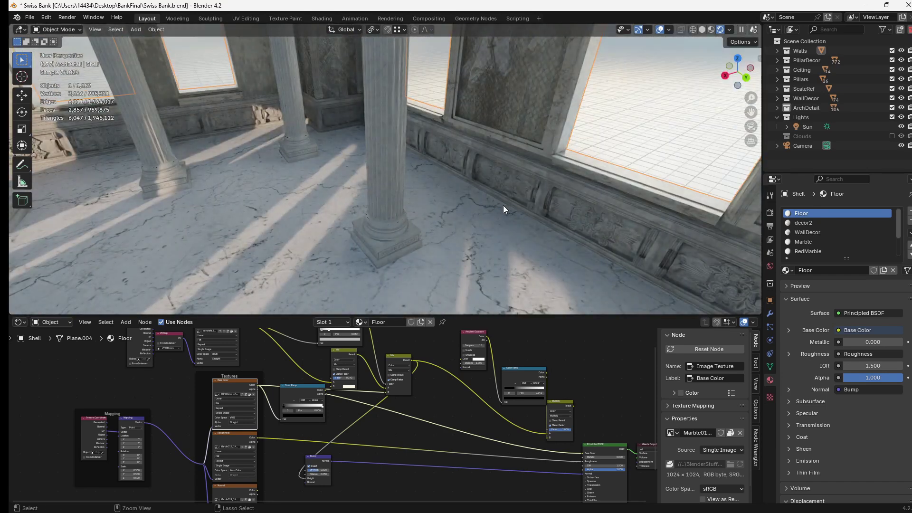
pyautogui.hotkey('ctrl', 'z')
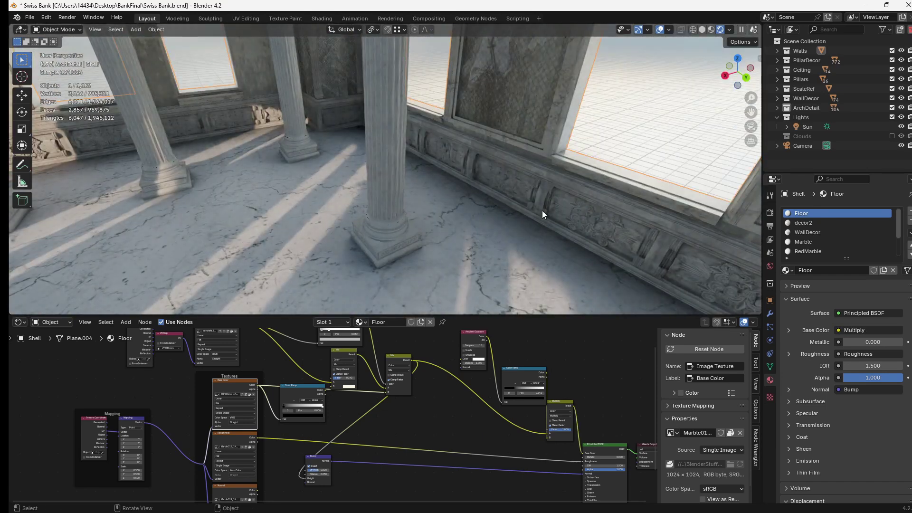
# Review the whole bank interior, from the cracked marble floor and pillars up to the arches and open skylight
pyautogui.keyDown('shift'); pyautogui.moveTo(335, 183); pyautogui.dragTo(384, 169, button='middle'); pyautogui.keyUp('shift')
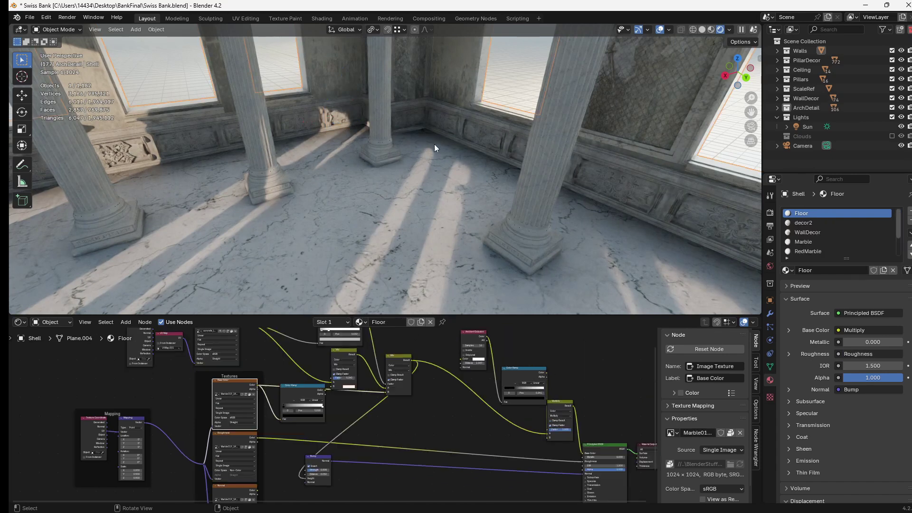
pyautogui.scroll(-3, 472, 193)
pyautogui.moveTo(486, 216); pyautogui.dragTo(468, 200, button='middle')
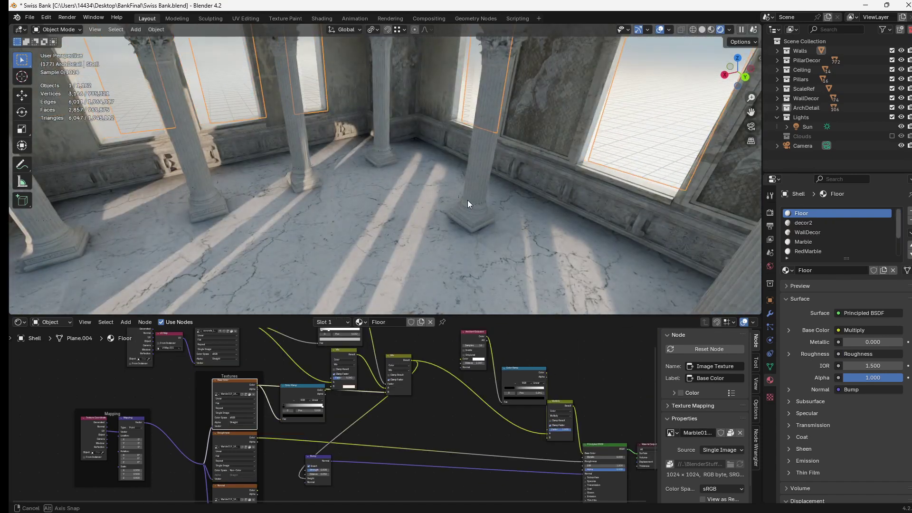
pyautogui.scroll(-3, 465, 198)
pyautogui.rightClick(466, 198)
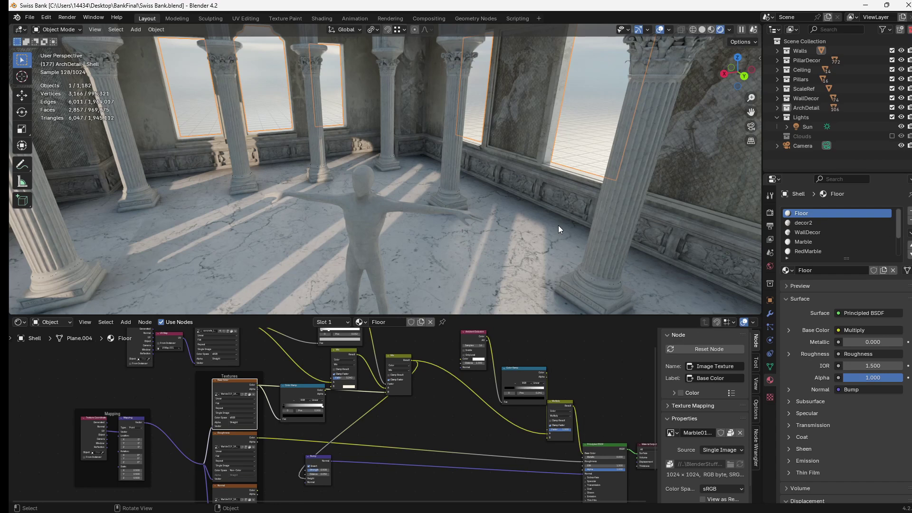
pyautogui.moveTo(483, 155); pyautogui.dragTo(458, 135, button='middle')
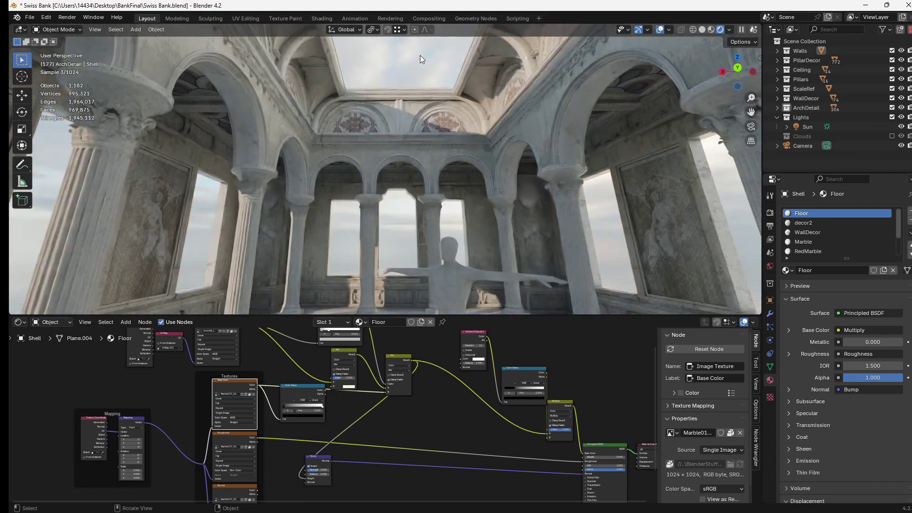
pyautogui.keyDown('shift'); pyautogui.moveTo(420, 55); pyautogui.dragTo(409, 115, button='middle'); pyautogui.keyUp('shift')
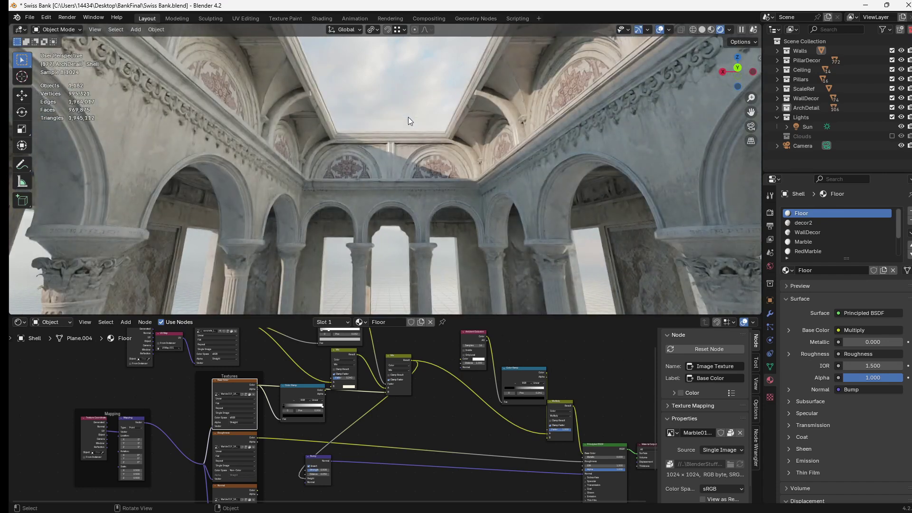